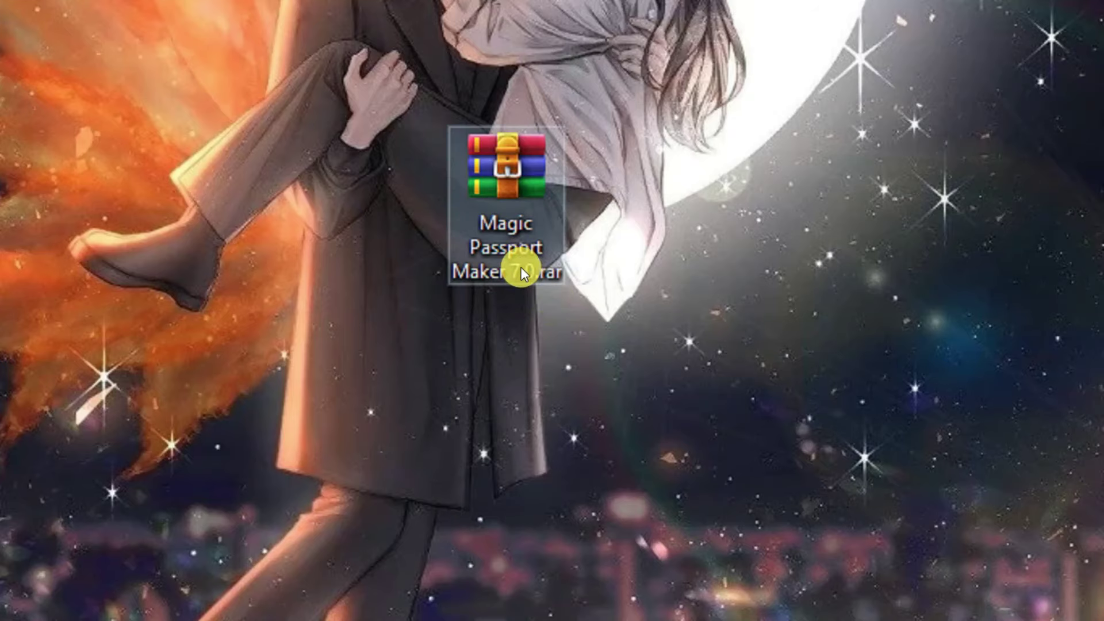
# - Open the Magic Passport Maker 7.0.rar archive in WinRAR and dismiss the evaluation notice
pyautogui.click(575, 276)
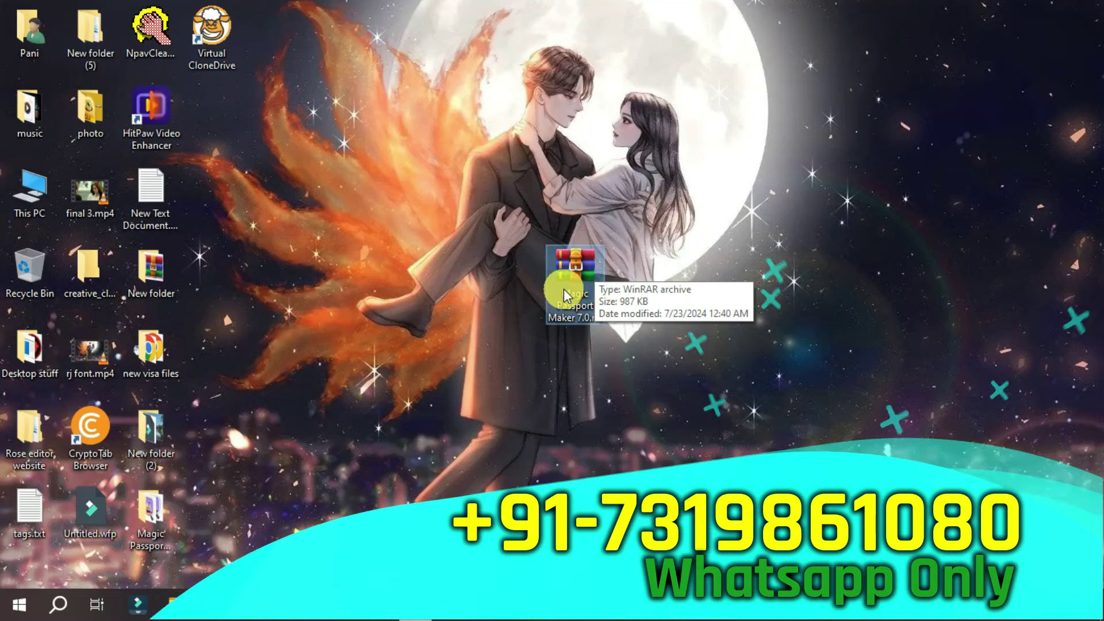
pyautogui.moveTo(565, 294)
pyautogui.mouseDown()
pyautogui.moveTo(543, 265)
pyautogui.moveTo(566, 281)
pyautogui.mouseUp()
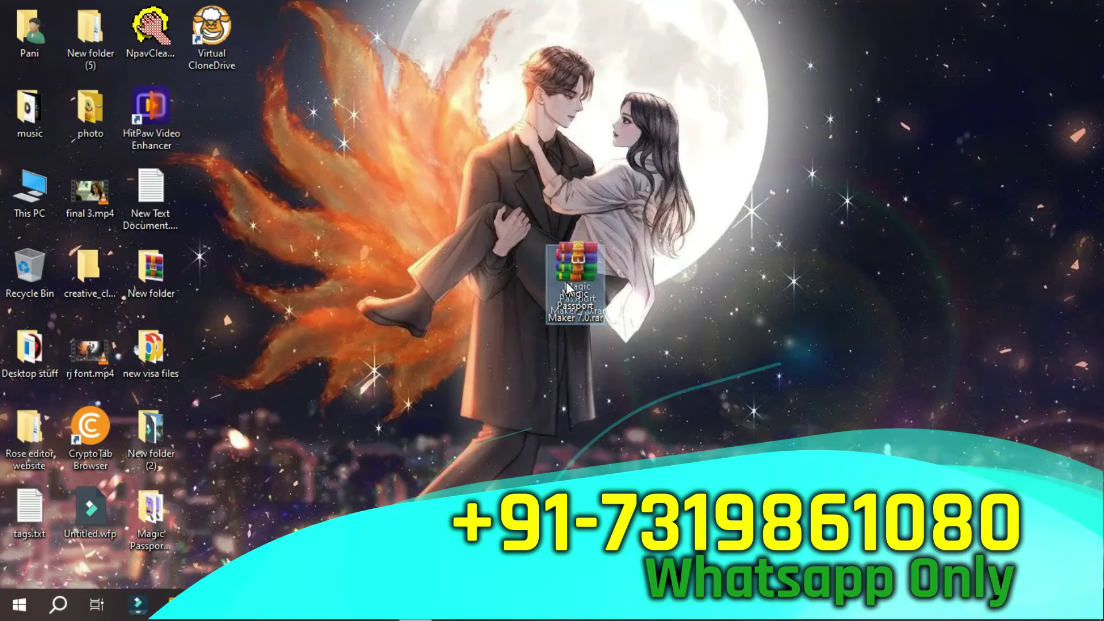
pyautogui.doubleClick(564, 281)
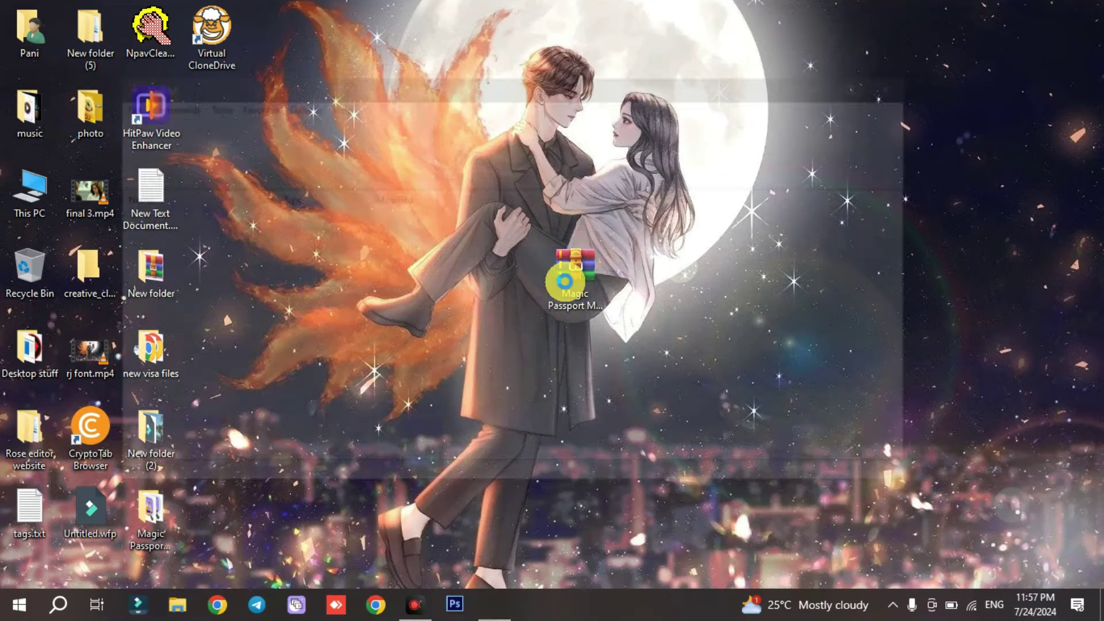
pyautogui.click(840, 39)
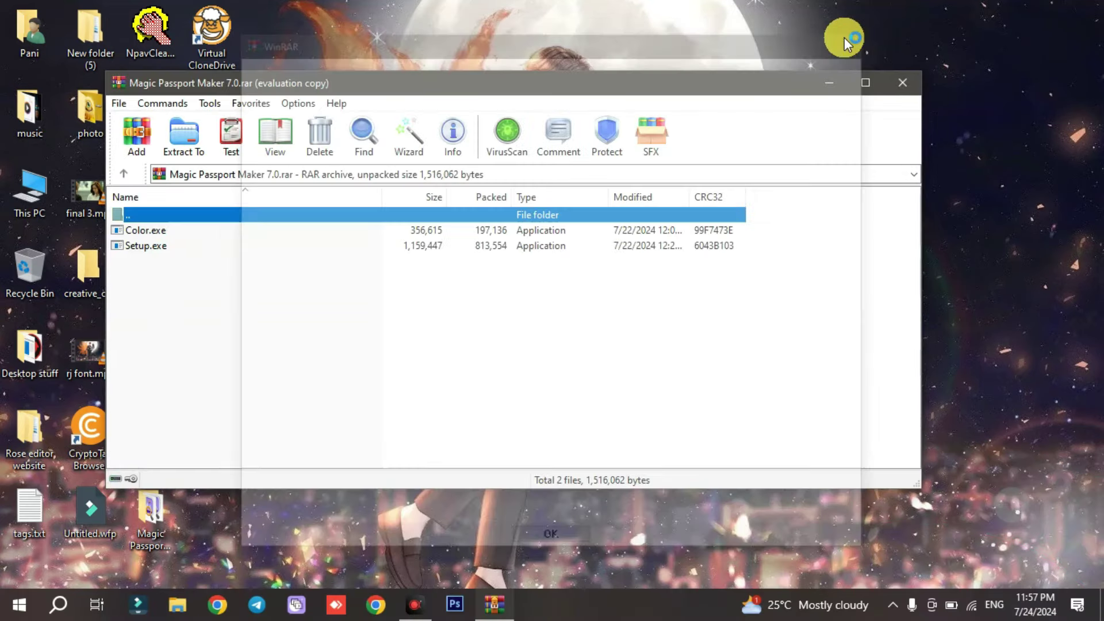
# - Extract the archive's files into a new desktop folder and close WinRAR
pyautogui.moveTo(499, 88); pyautogui.dragTo(601, 100)
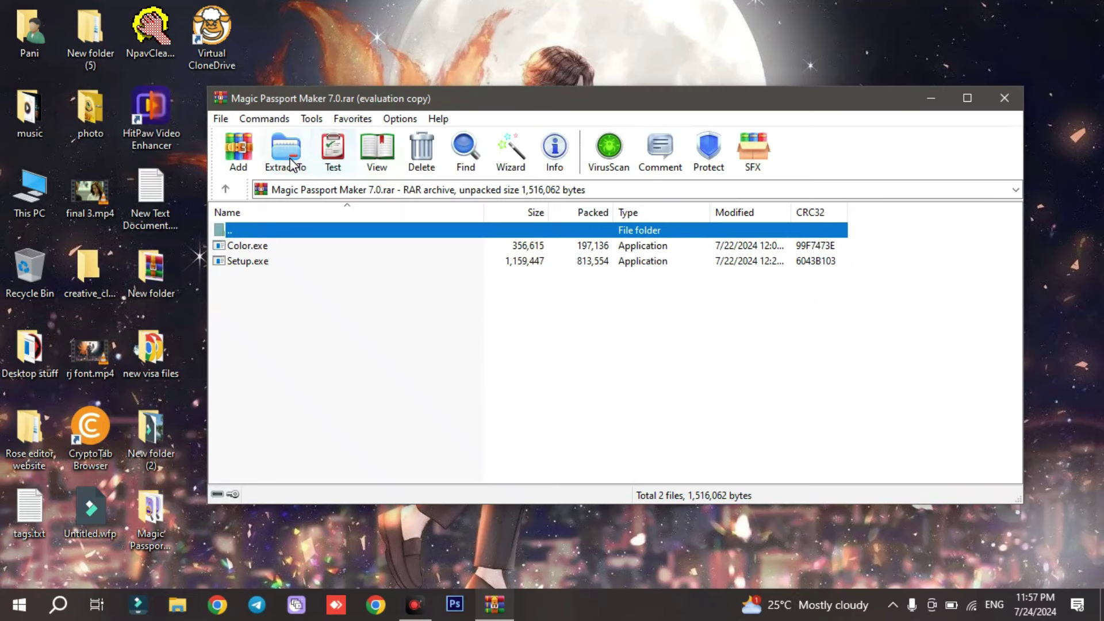
pyautogui.click(286, 153)
pyautogui.click(663, 471)
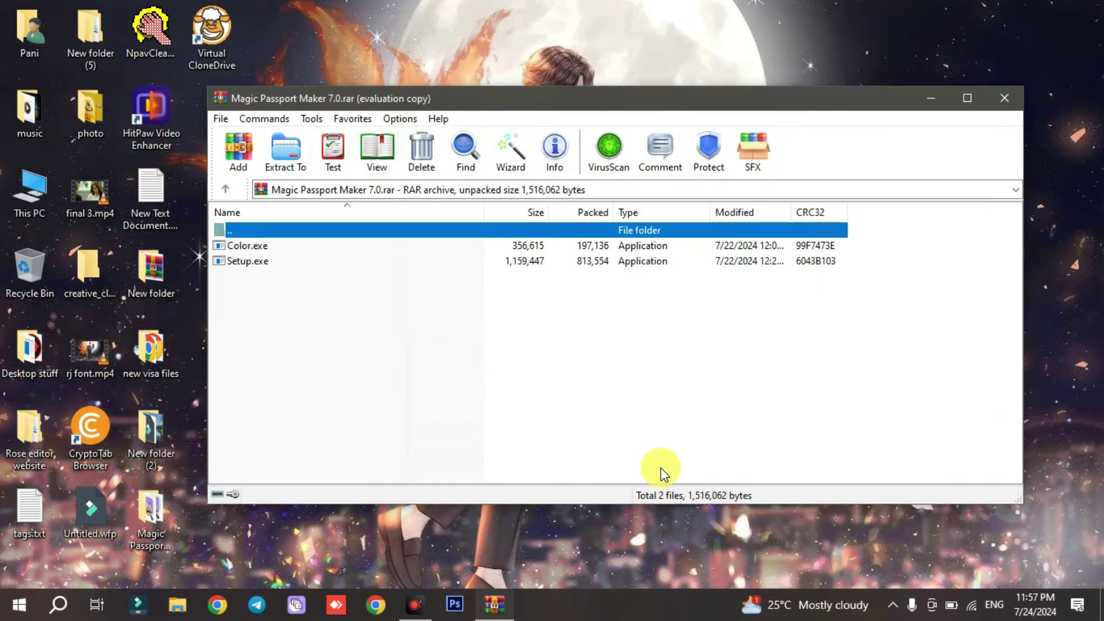
pyautogui.click(1006, 93)
pyautogui.moveTo(150, 517)
pyautogui.mouseDown()
pyautogui.moveTo(474, 253)
pyautogui.moveTo(330, 201)
pyautogui.mouseUp()
# - Open the extracted Magic Passport Maker 7.0 folder and view its files as extra large icons
pyautogui.doubleClick(330, 201)
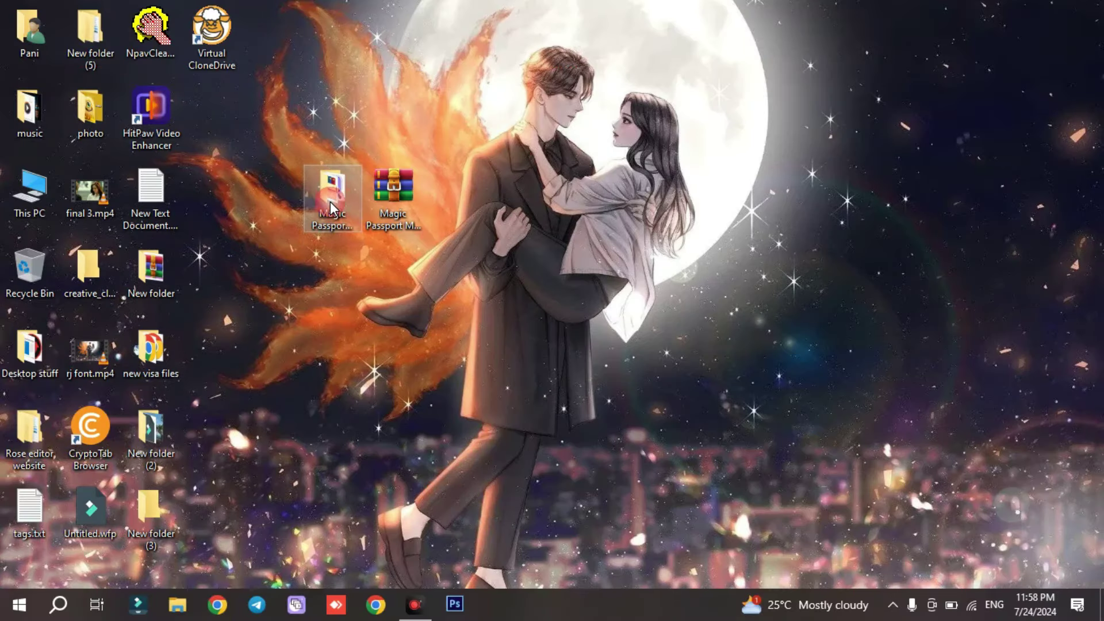
pyautogui.rightClick(399, 247)
pyautogui.click(636, 258)
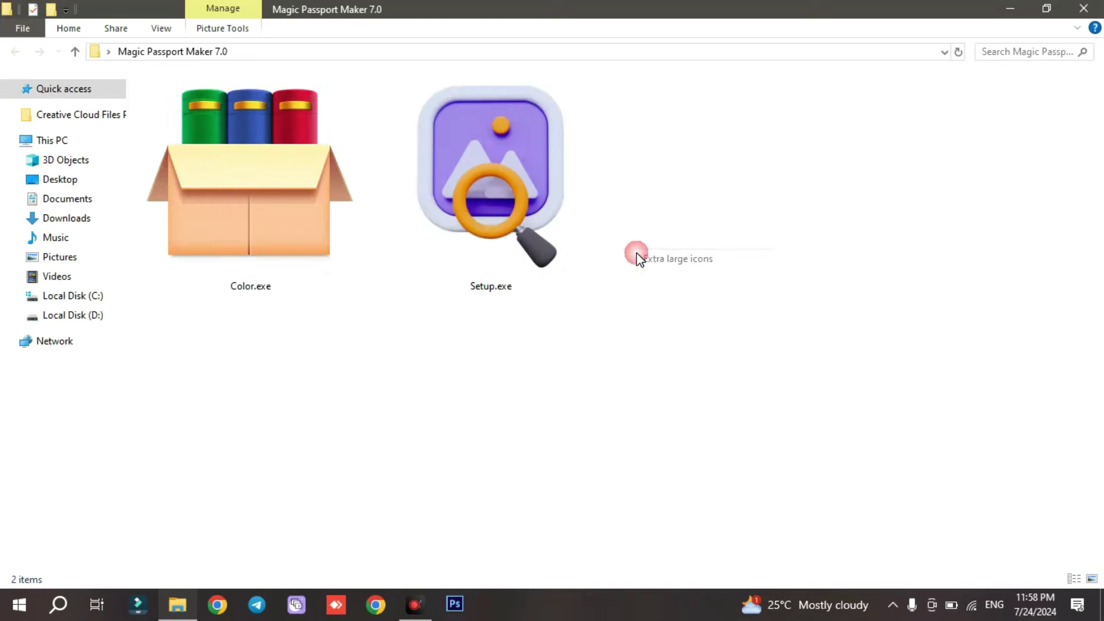
pyautogui.moveTo(636, 256); pyautogui.dragTo(221, 172)
pyautogui.click(263, 195)
# - Run Setup.exe and accept the licence terms
pyautogui.moveTo(423, 253)
pyautogui.mouseDown()
pyautogui.moveTo(505, 267)
pyautogui.moveTo(511, 210)
pyautogui.moveTo(515, 267)
pyautogui.mouseUp()
pyautogui.moveTo(289, 203)
pyautogui.mouseDown()
pyautogui.moveTo(274, 305)
pyautogui.moveTo(274, 217)
pyautogui.mouseUp()
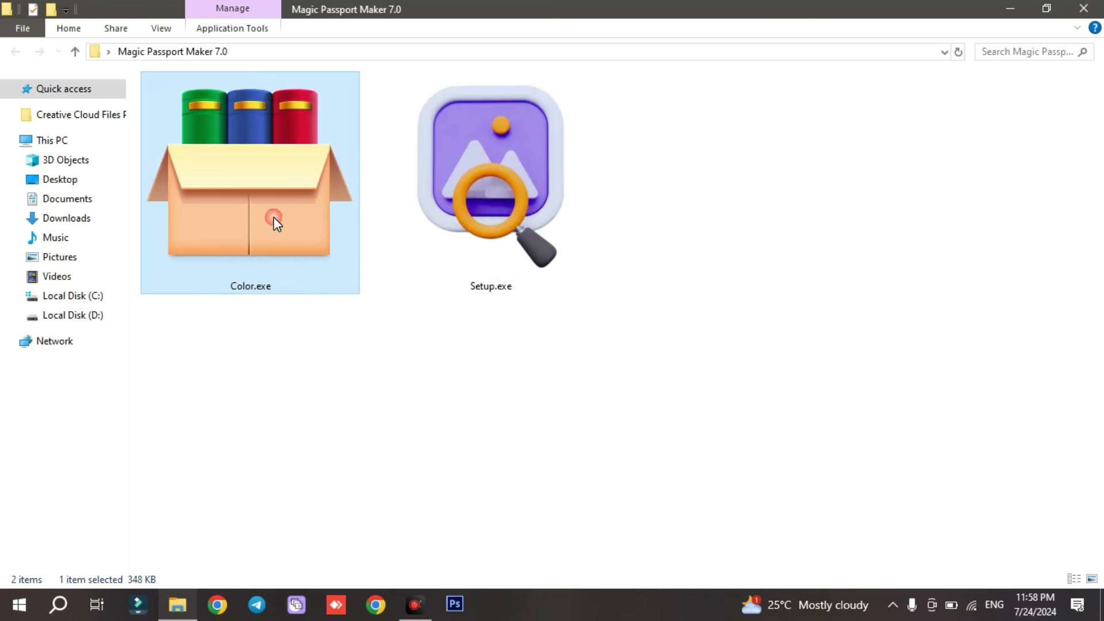
pyautogui.click(505, 236)
pyautogui.doubleClick(504, 234)
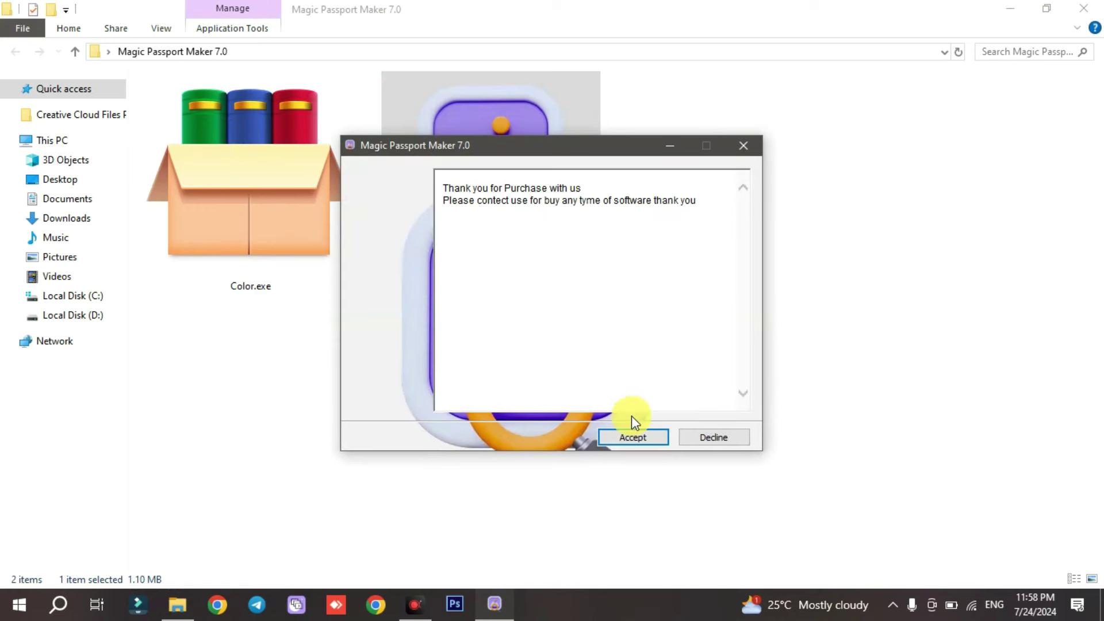
pyautogui.click(642, 437)
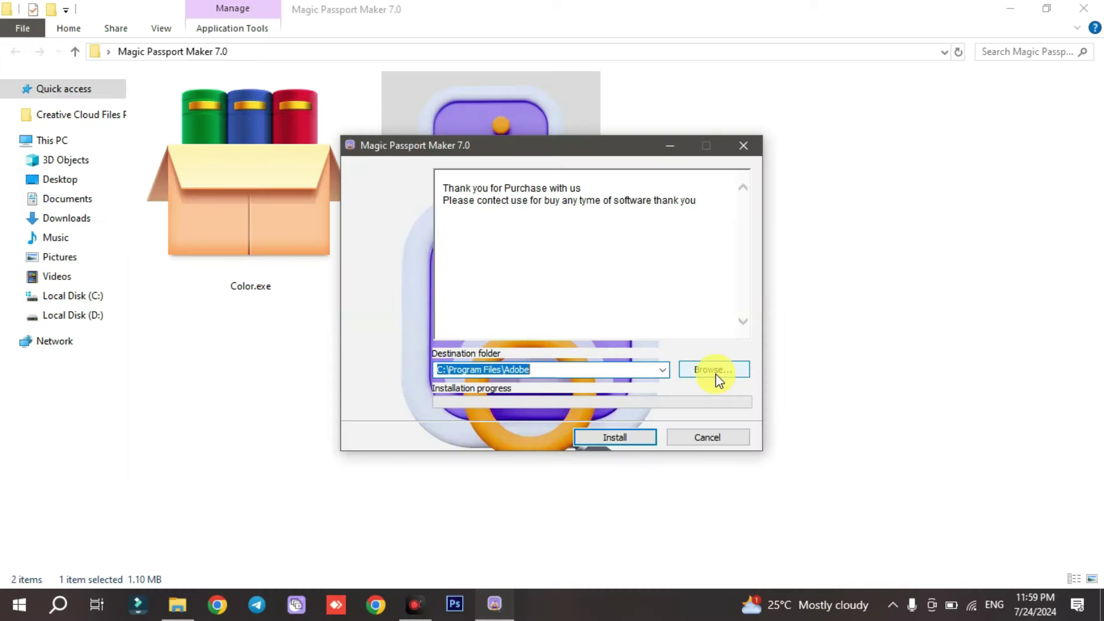
# - Set the install destination to C:\Program Files\Adobe\Adobe Photoshop 2023 and start installing
pyautogui.click(715, 377)
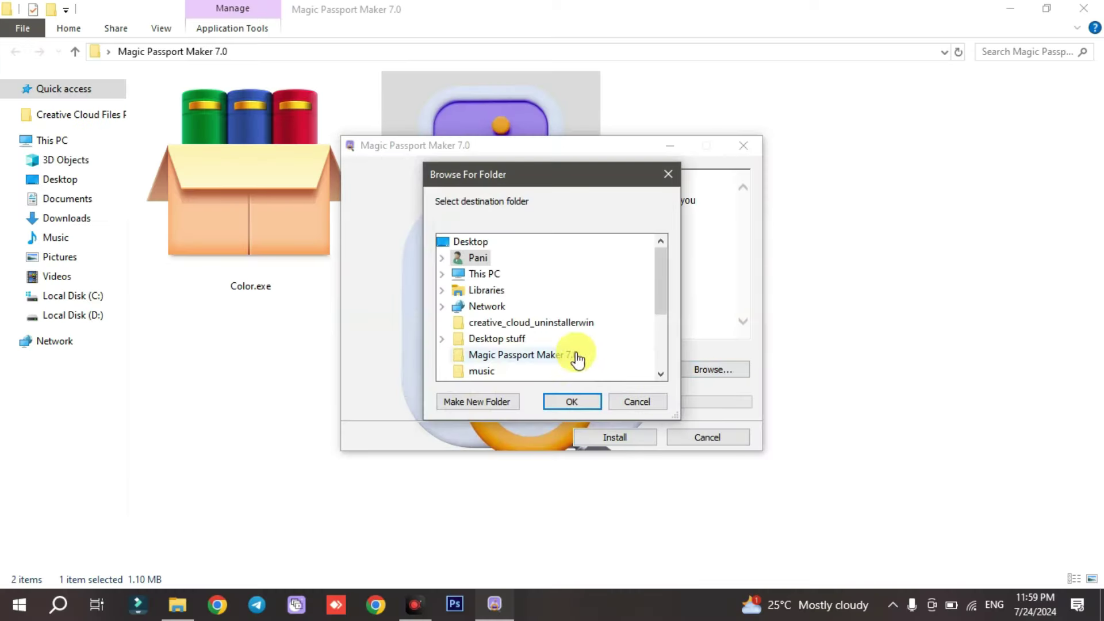
pyautogui.doubleClick(483, 275)
pyautogui.doubleClick(523, 370)
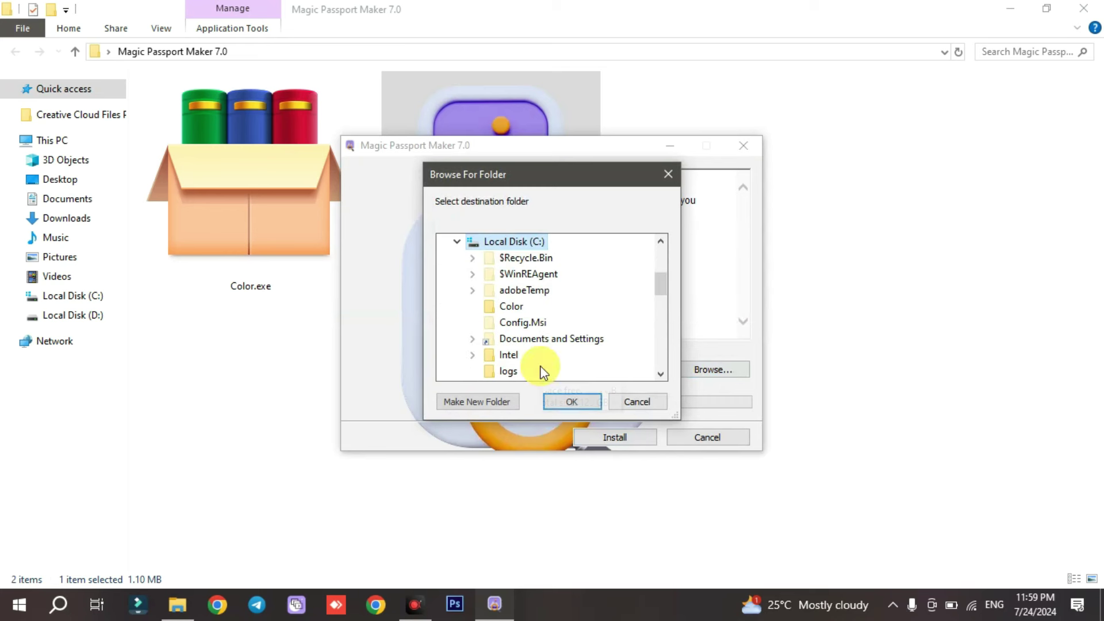
pyautogui.scroll(1, 523, 247)
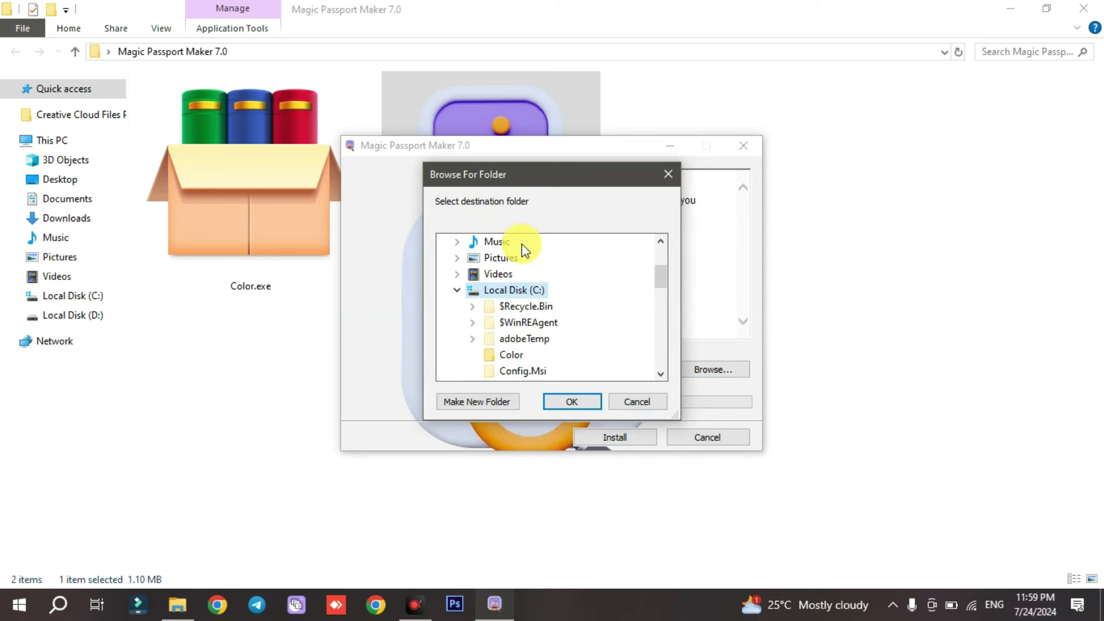
pyautogui.scroll(-3, 535, 345)
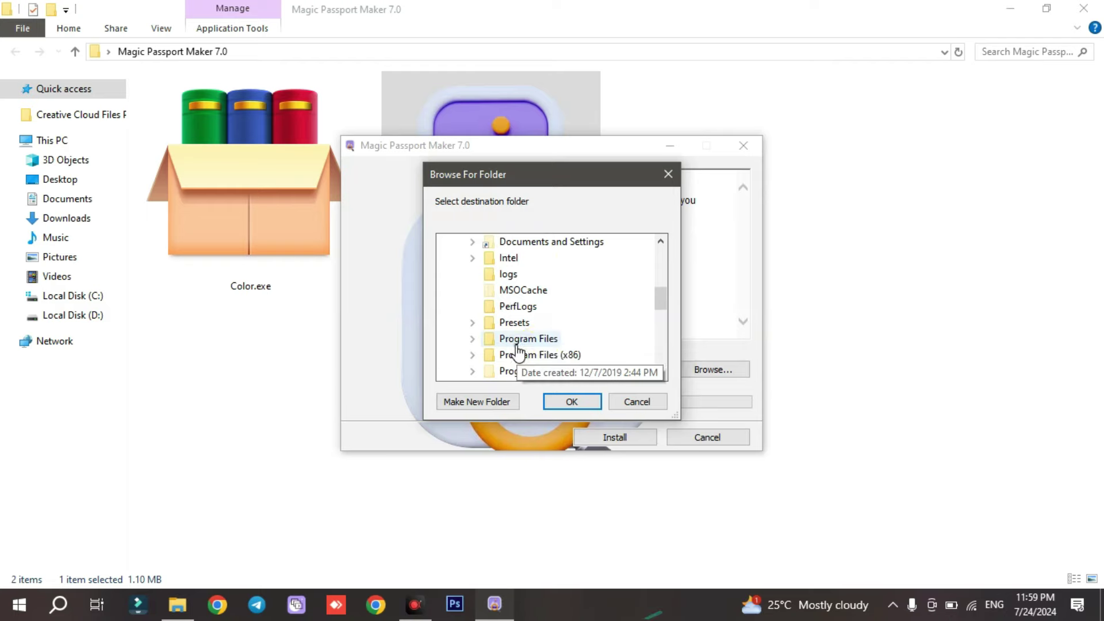
pyautogui.doubleClick(529, 339)
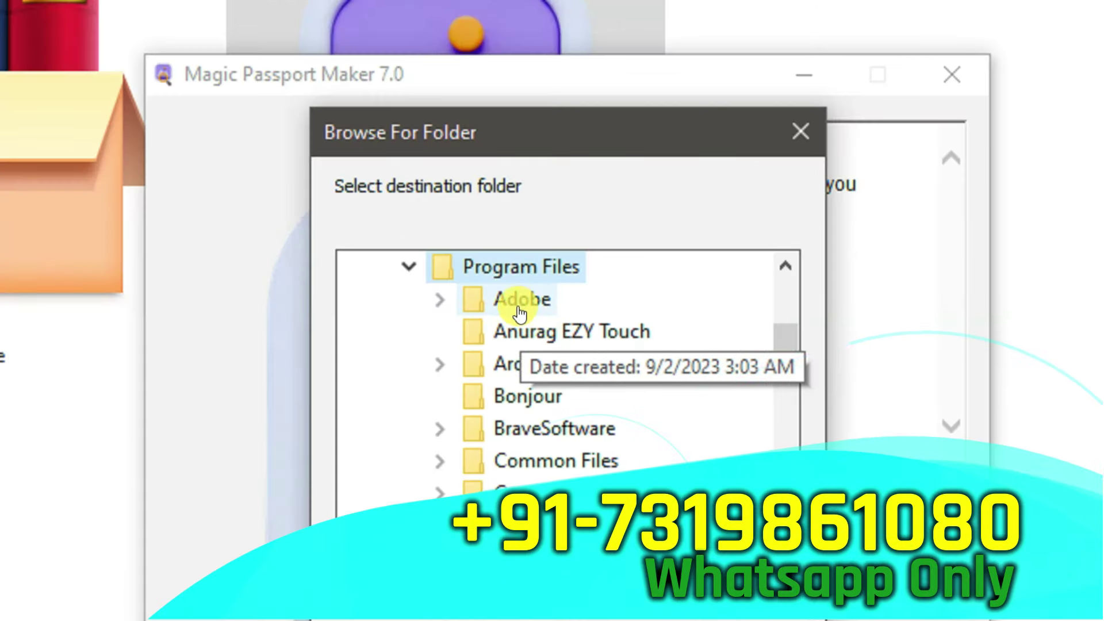
pyautogui.doubleClick(519, 310)
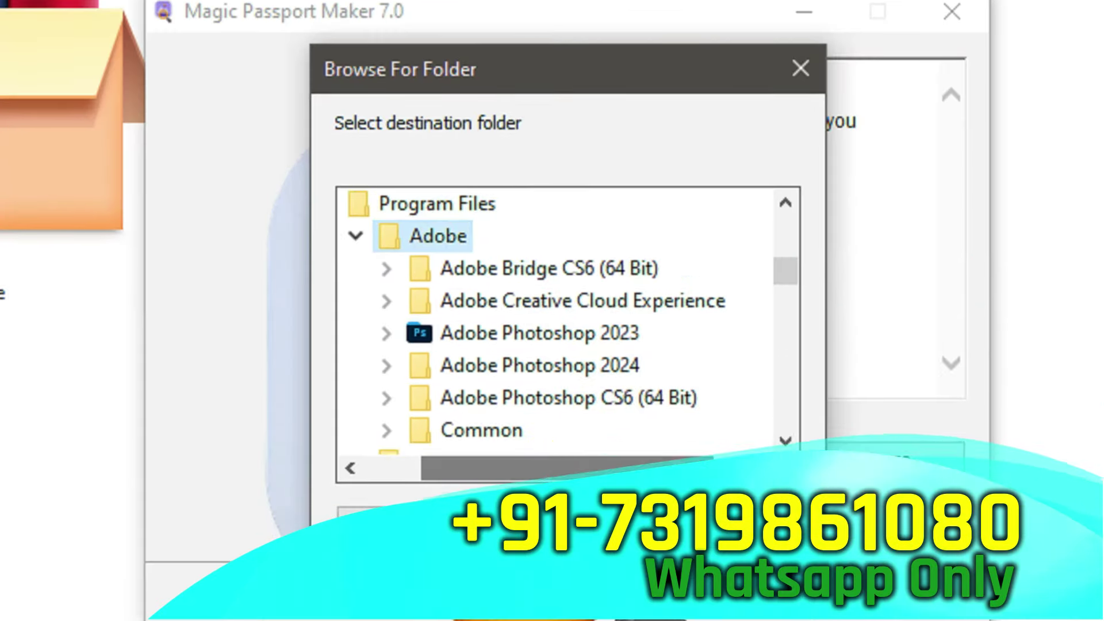
pyautogui.doubleClick(532, 342)
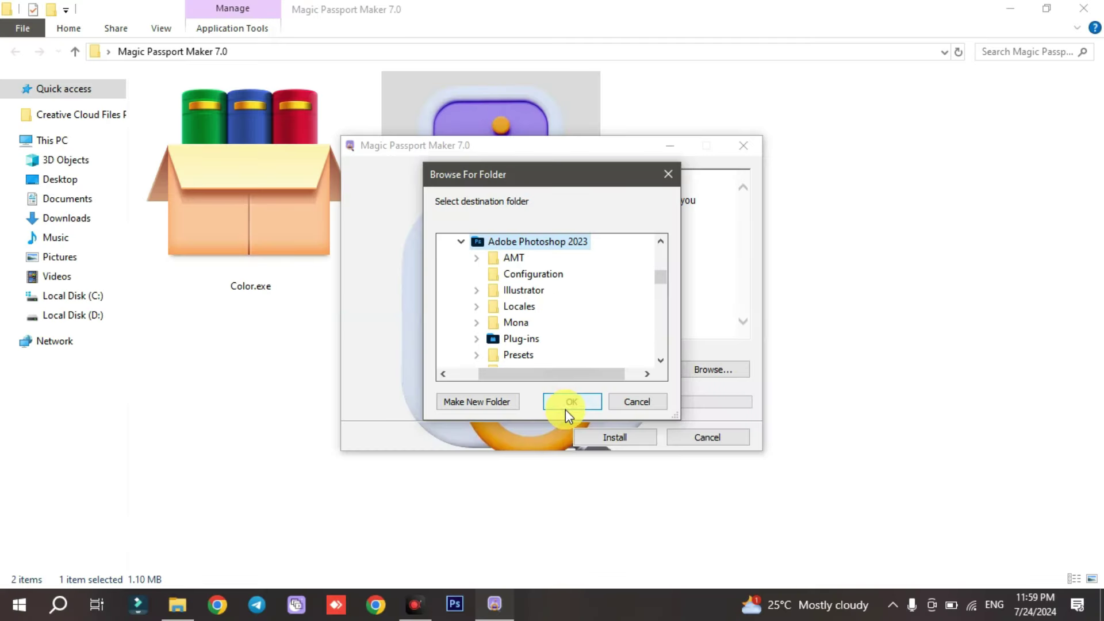
pyautogui.click(567, 405)
pyautogui.click(613, 438)
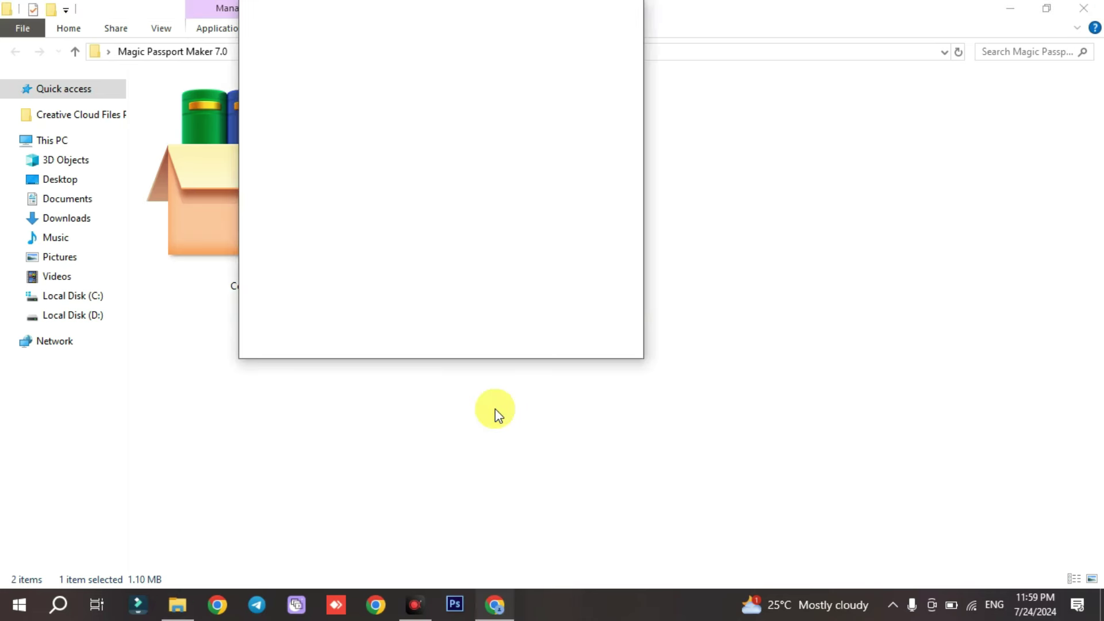
pyautogui.moveTo(566, 255)
pyautogui.mouseDown()
pyautogui.moveTo(585, 251)
pyautogui.moveTo(559, 251)
pyautogui.mouseUp()
# - Paste the archive password, finish the installation and close the browser window it opened
pyautogui.click(548, 301)
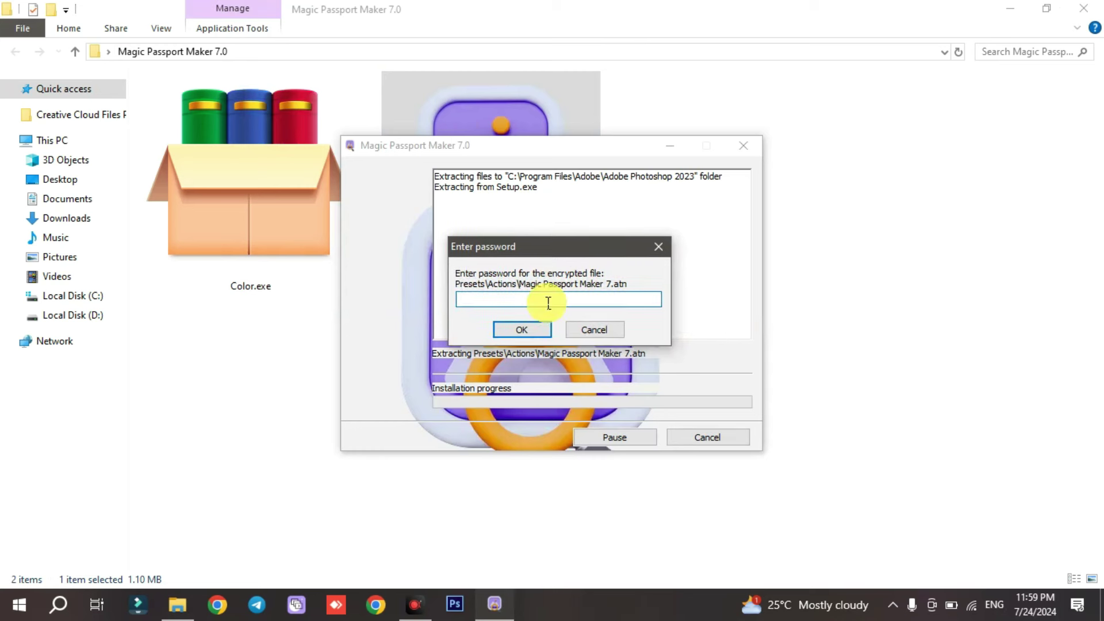
pyautogui.click(577, 614)
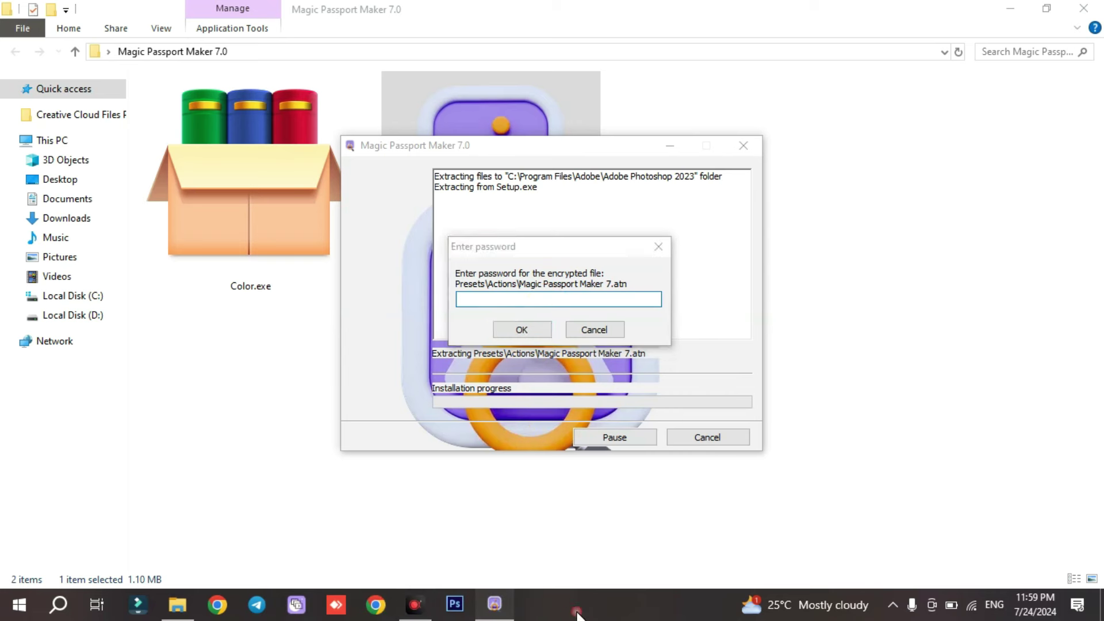
pyautogui.click(537, 300)
pyautogui.hotkey('ctrl', 'v')
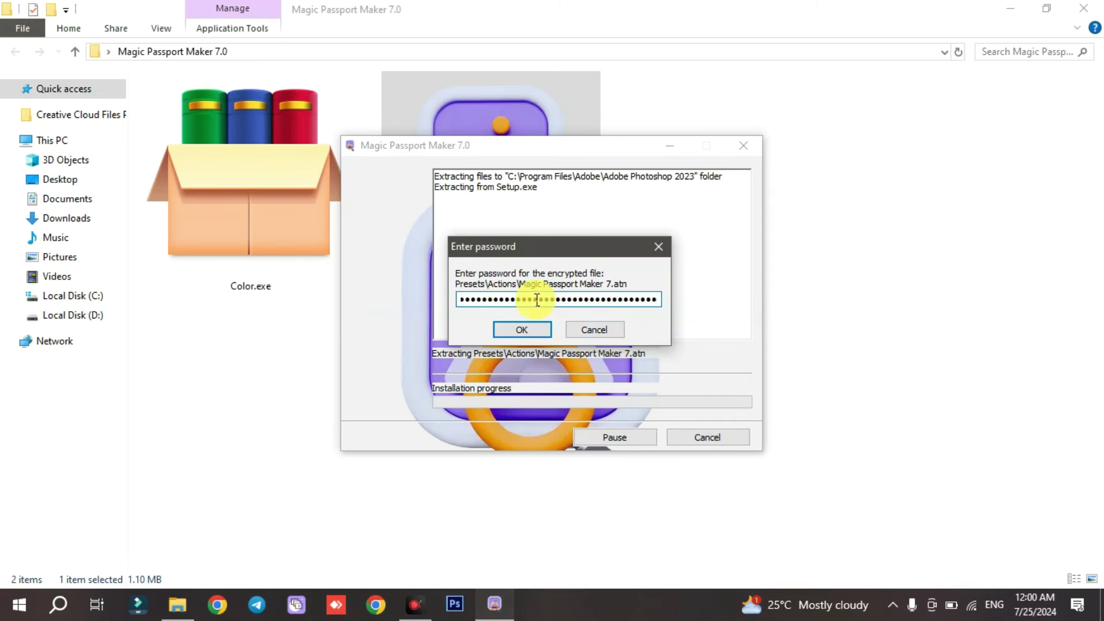
pyautogui.click(533, 332)
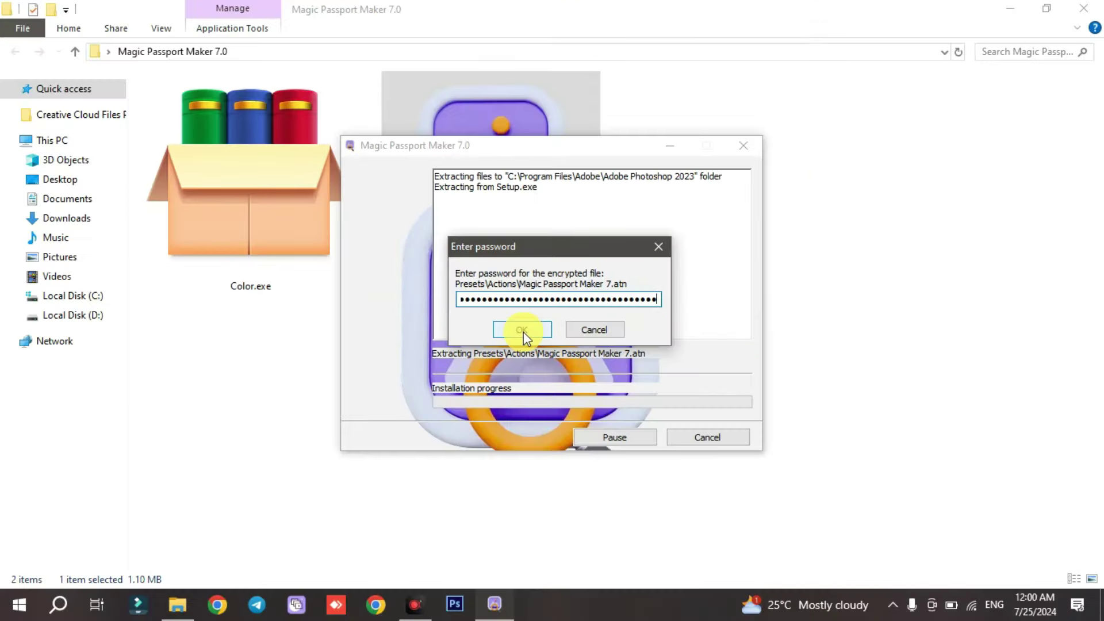
pyautogui.click(523, 333)
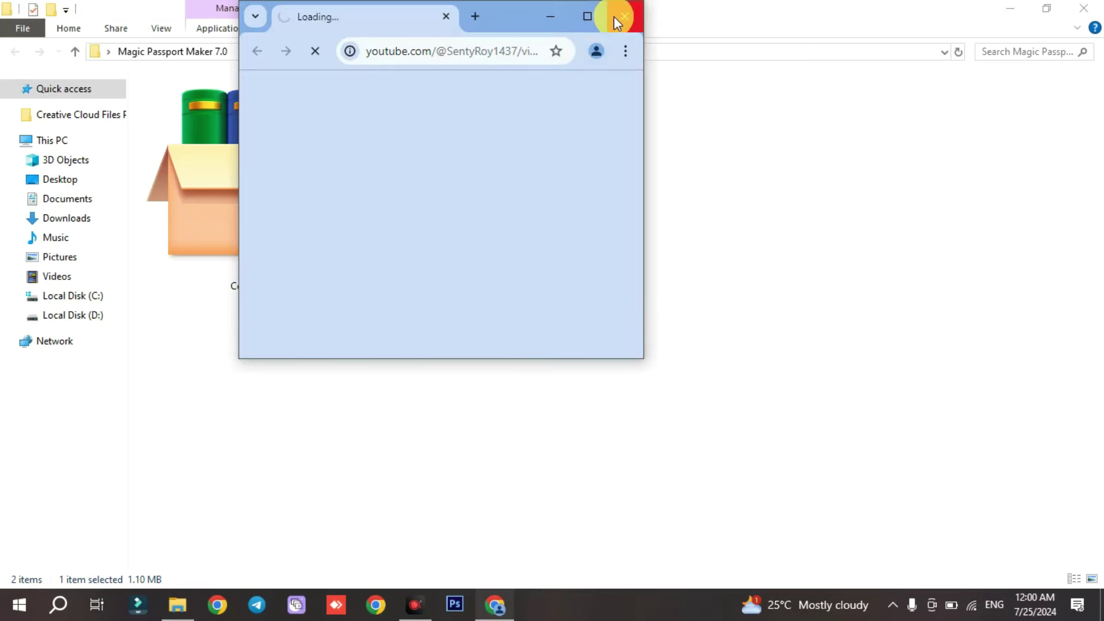
pyautogui.click(618, 15)
pyautogui.click(247, 213)
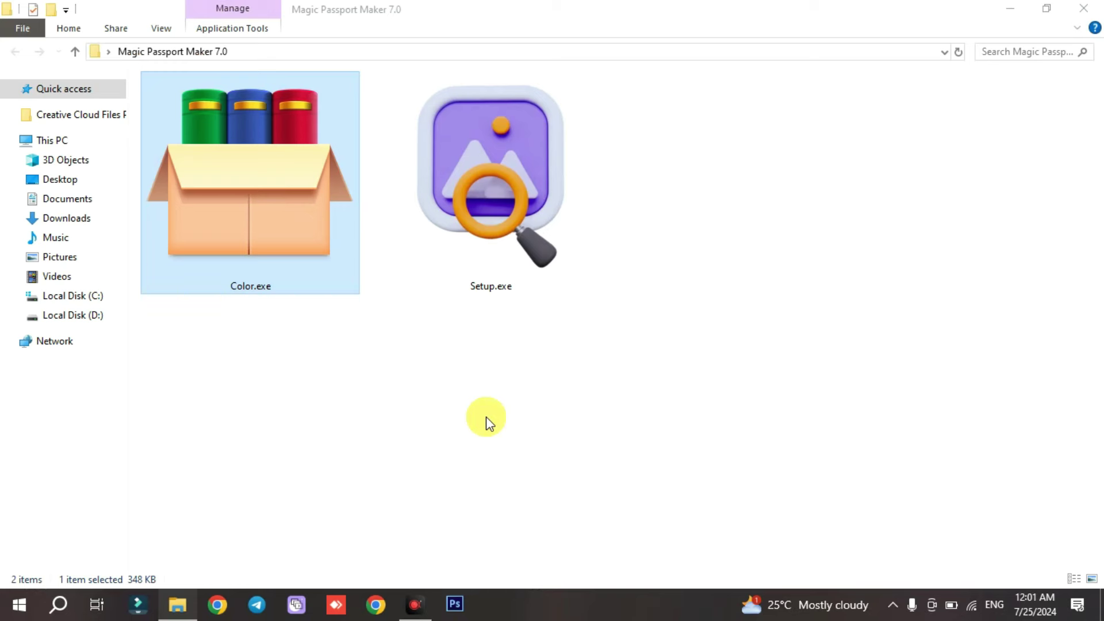
# - Minimize File Explorer and launch Adobe Photoshop 2023 from the Start menu
pyautogui.click(1009, 8)
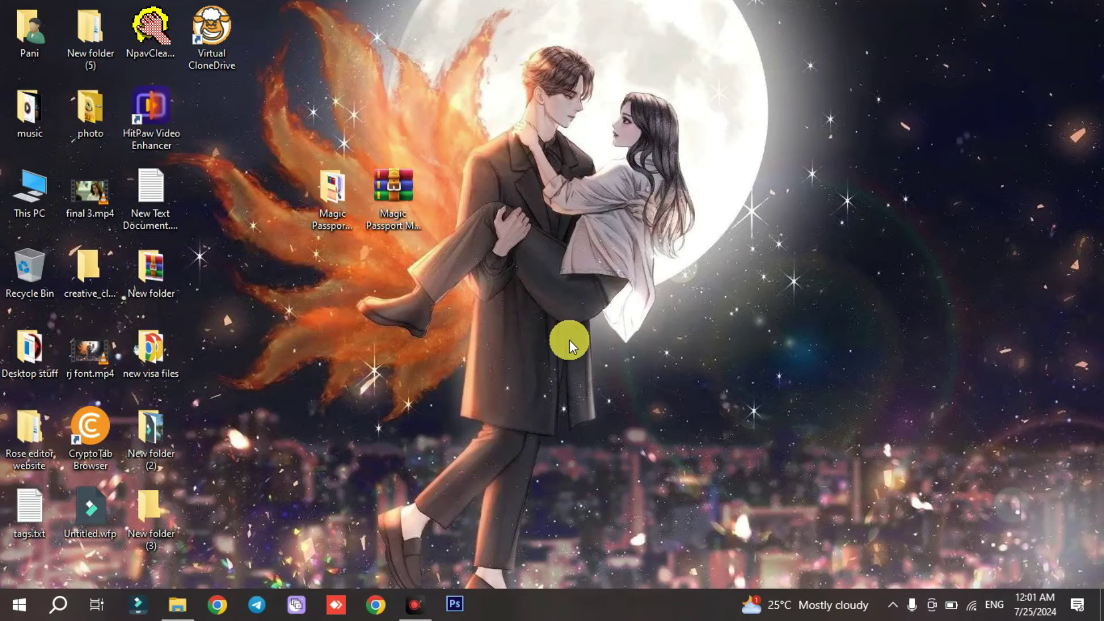
pyautogui.click(19, 604)
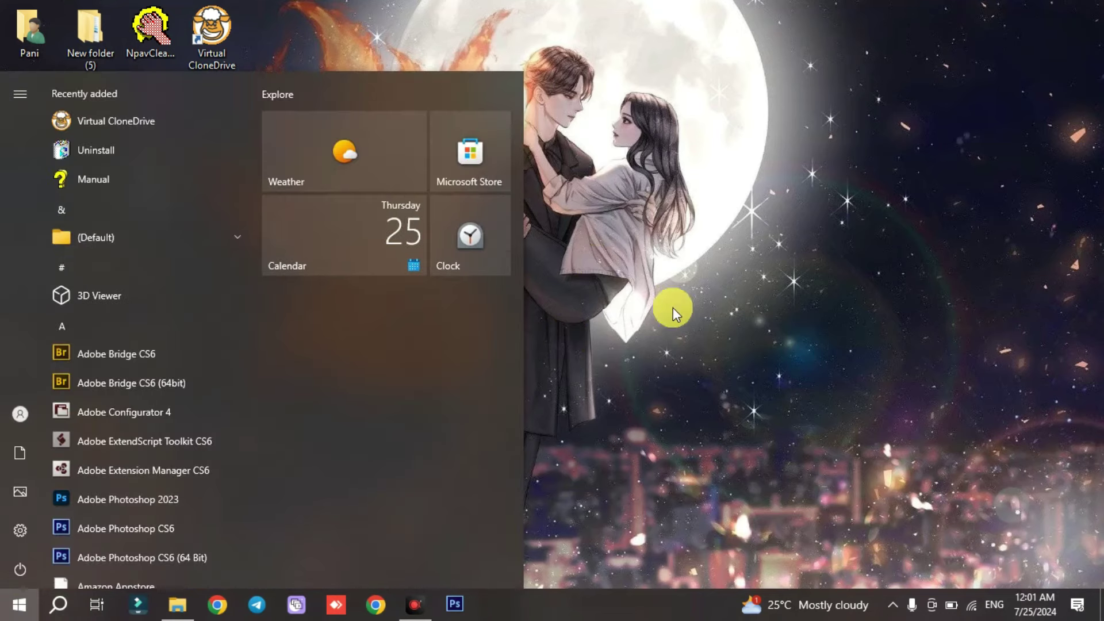
pyautogui.click(684, 308)
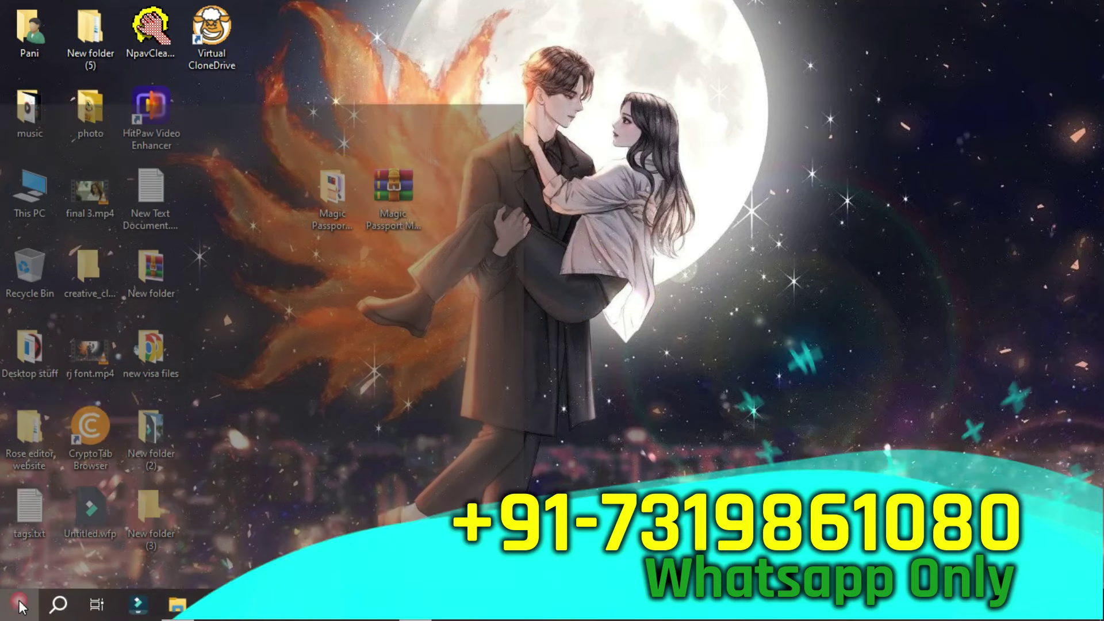
pyautogui.click(19, 604)
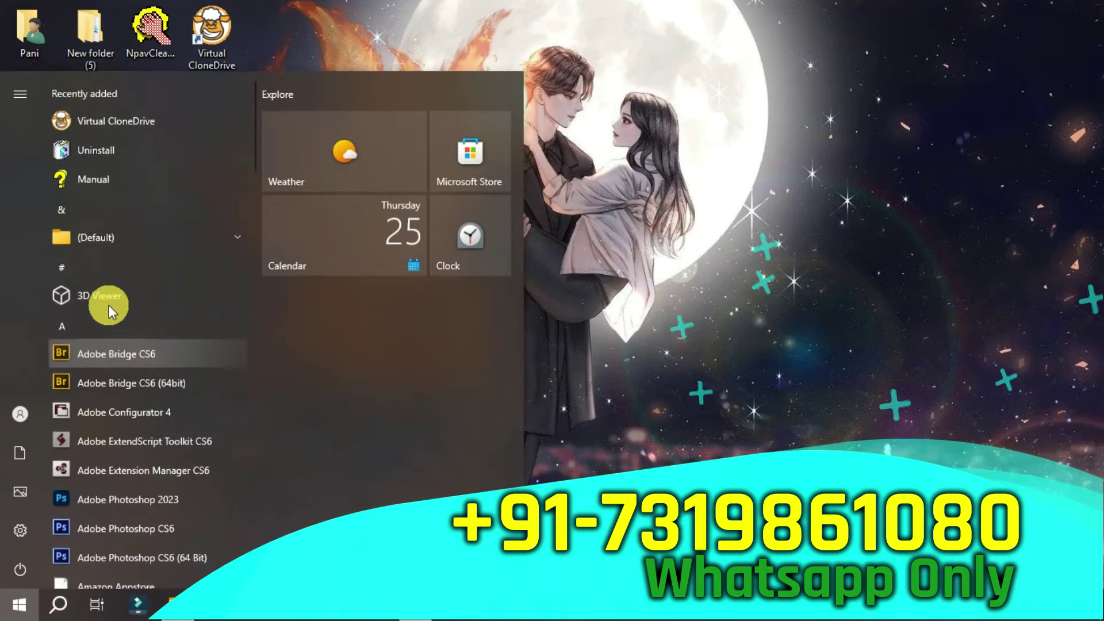
pyautogui.click(166, 498)
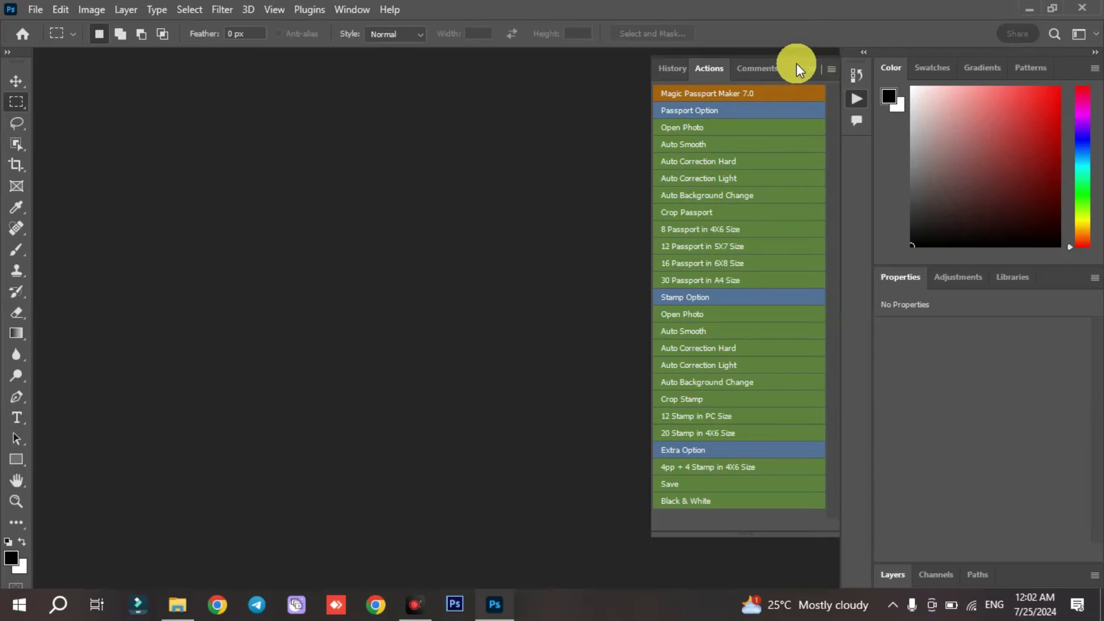
# - Show the Actions panel via the Window menu and place it beside the right dock
pyautogui.moveTo(787, 66); pyautogui.dragTo(706, 125)
pyautogui.click(739, 110)
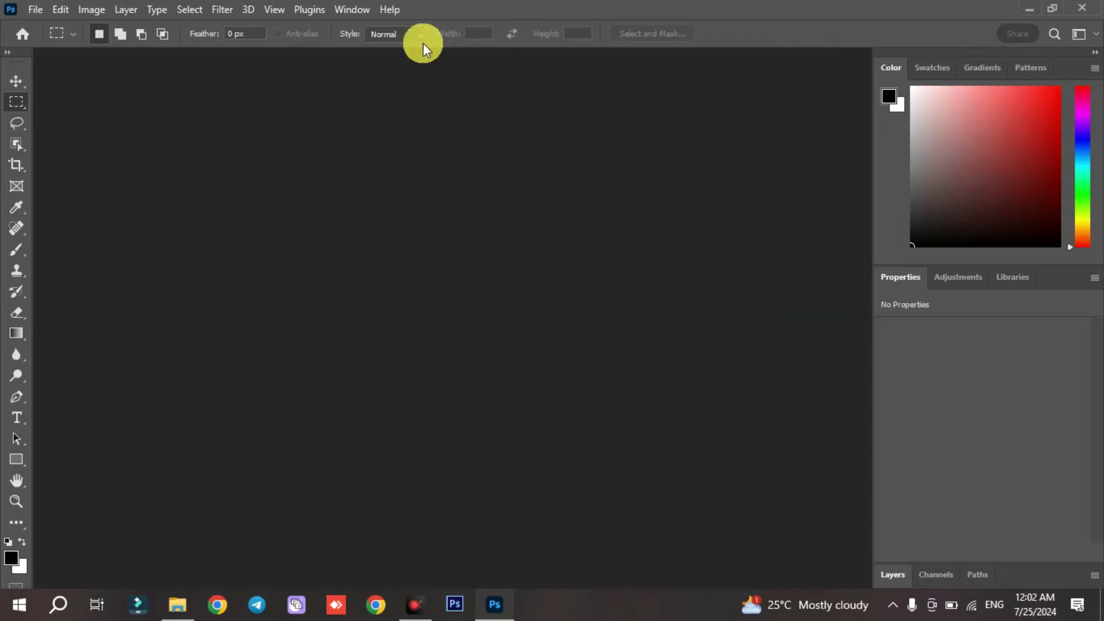
pyautogui.click(356, 9)
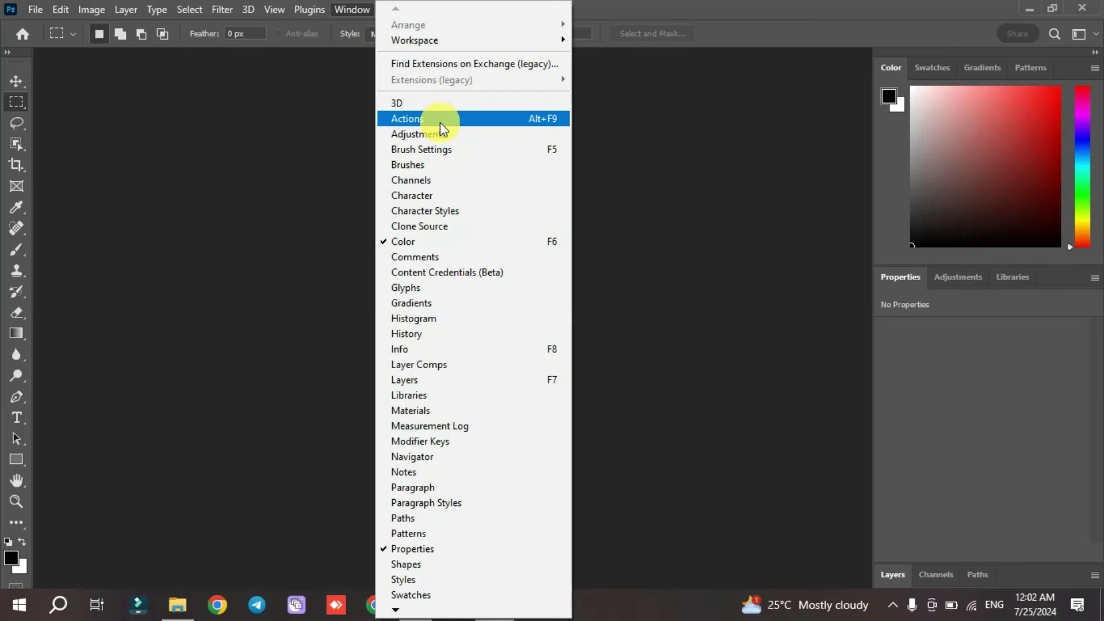
pyautogui.click(440, 122)
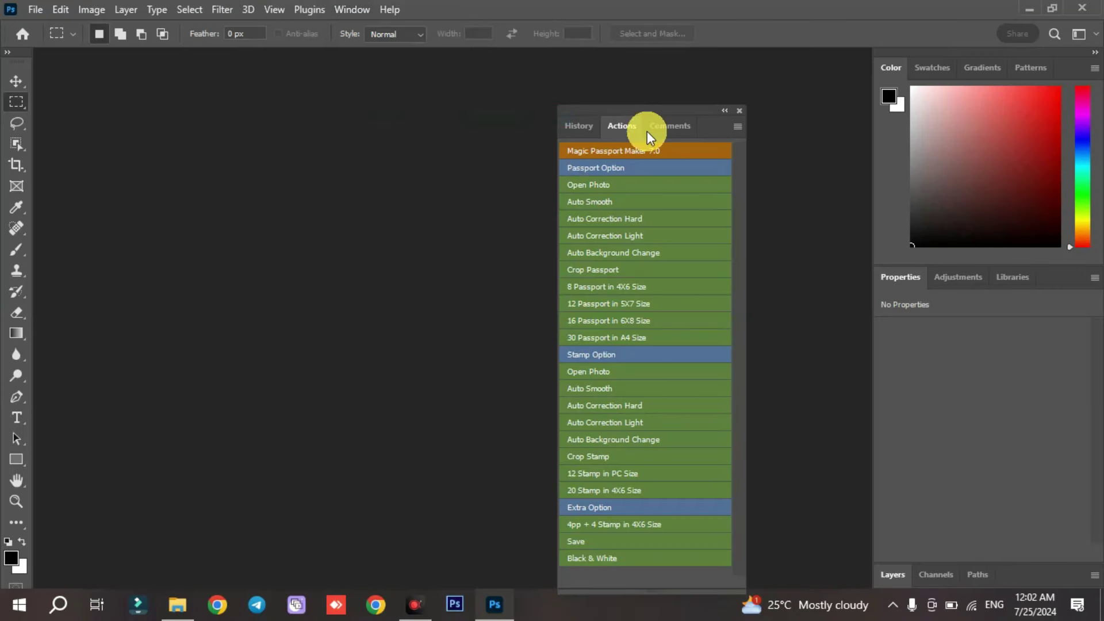
pyautogui.moveTo(674, 109); pyautogui.dragTo(790, 55)
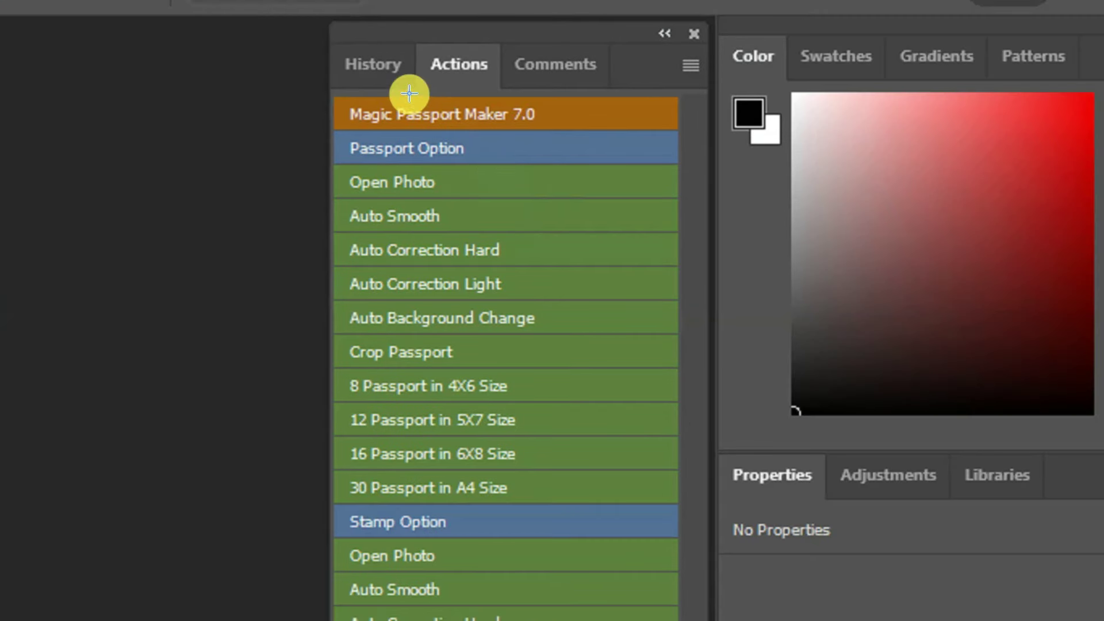
# - Annotate the Magic Passport Maker 7.0 set and its passport and stamp actions on screen
pyautogui.moveTo(408, 93)
pyautogui.mouseDown()
pyautogui.moveTo(512, 78)
pyautogui.moveTo(575, 123)
pyautogui.moveTo(485, 141)
pyautogui.moveTo(344, 138)
pyautogui.mouseUp()
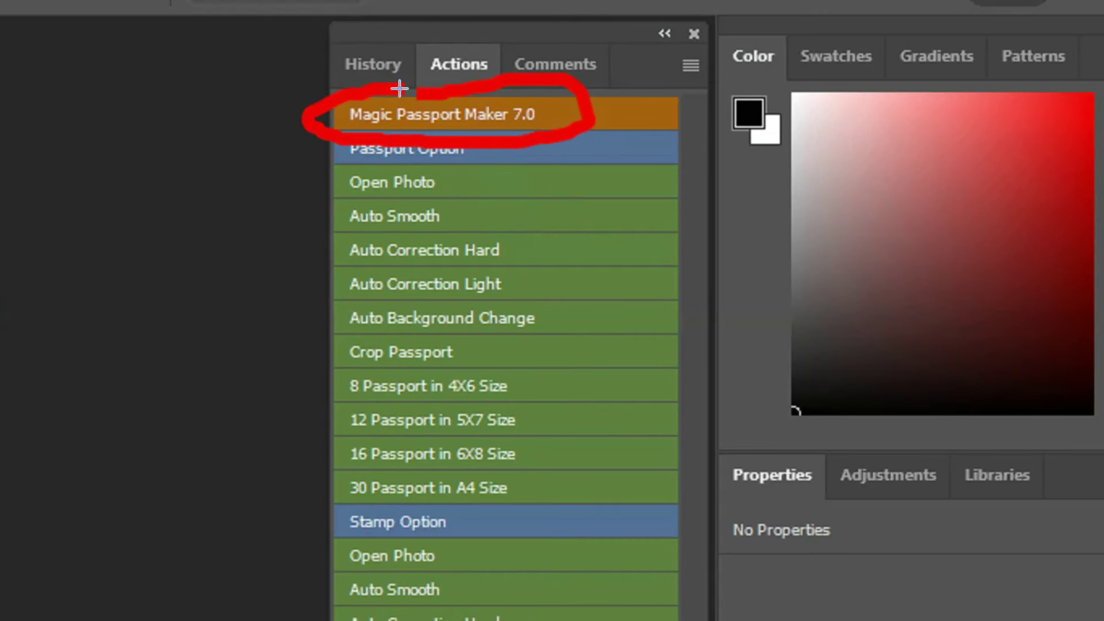
pyautogui.moveTo(463, 123)
pyautogui.mouseDown()
pyautogui.moveTo(689, 122)
pyautogui.moveTo(646, 170)
pyautogui.moveTo(311, 158)
pyautogui.moveTo(483, 121)
pyautogui.mouseUp()
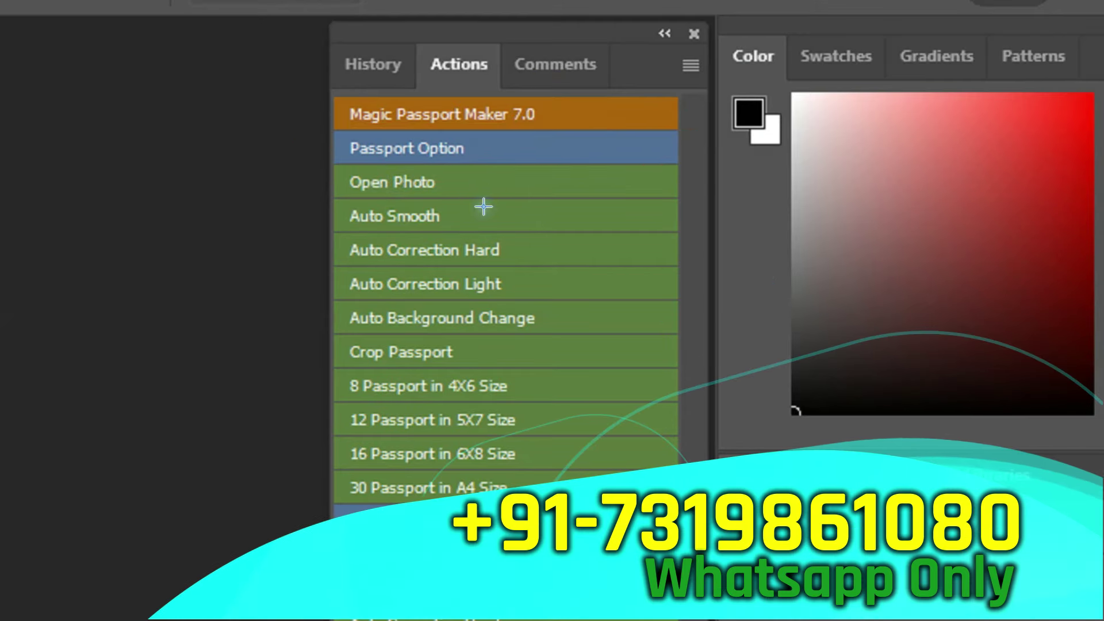
pyautogui.moveTo(513, 168)
pyautogui.mouseDown()
pyautogui.moveTo(571, 177)
pyautogui.moveTo(609, 450)
pyautogui.moveTo(369, 485)
pyautogui.moveTo(419, 168)
pyautogui.mouseUp()
pyautogui.click(528, 182)
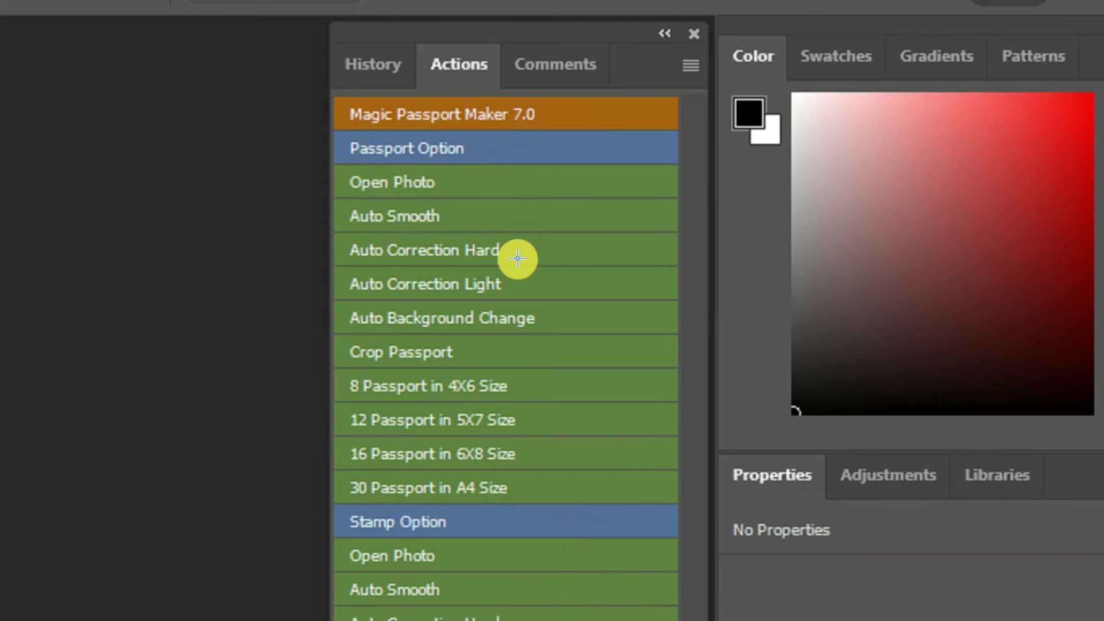
pyautogui.moveTo(567, 130)
pyautogui.mouseDown()
pyautogui.moveTo(739, 197)
pyautogui.moveTo(362, 209)
pyautogui.moveTo(454, 130)
pyautogui.moveTo(601, 123)
pyautogui.mouseUp()
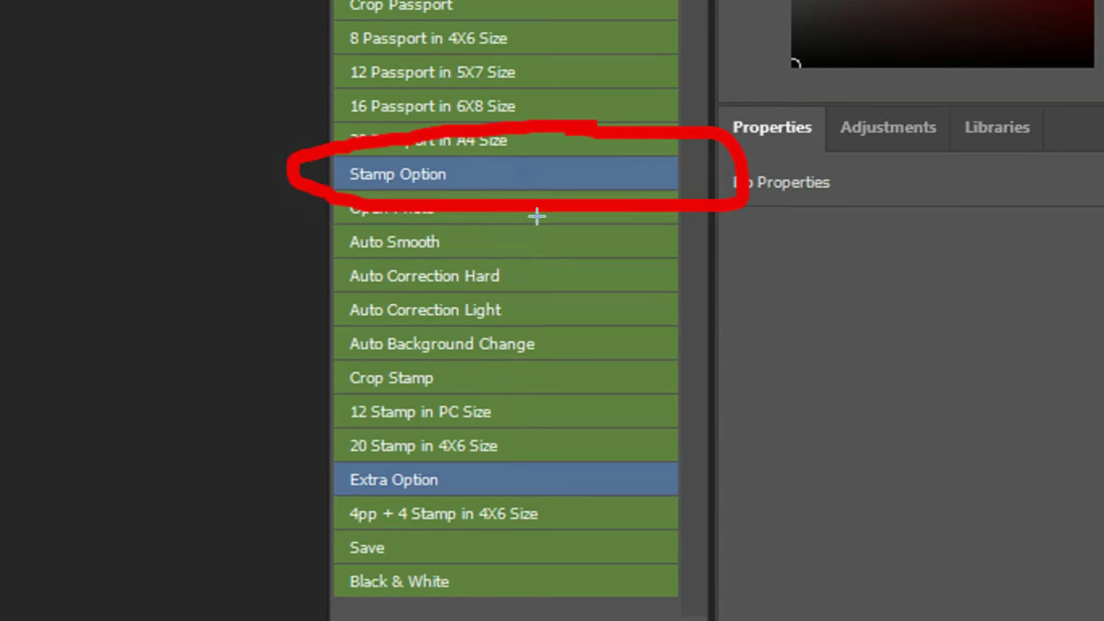
pyautogui.press('e')
pyautogui.moveTo(506, 198)
pyautogui.mouseDown()
pyautogui.moveTo(597, 424)
pyautogui.moveTo(227, 322)
pyautogui.moveTo(510, 187)
pyautogui.mouseUp()
pyautogui.press('e')
pyautogui.moveTo(496, 446)
pyautogui.mouseDown()
pyautogui.moveTo(507, 446)
pyautogui.moveTo(317, 491)
pyautogui.moveTo(517, 454)
pyautogui.mouseUp()
pyautogui.press('Escape')
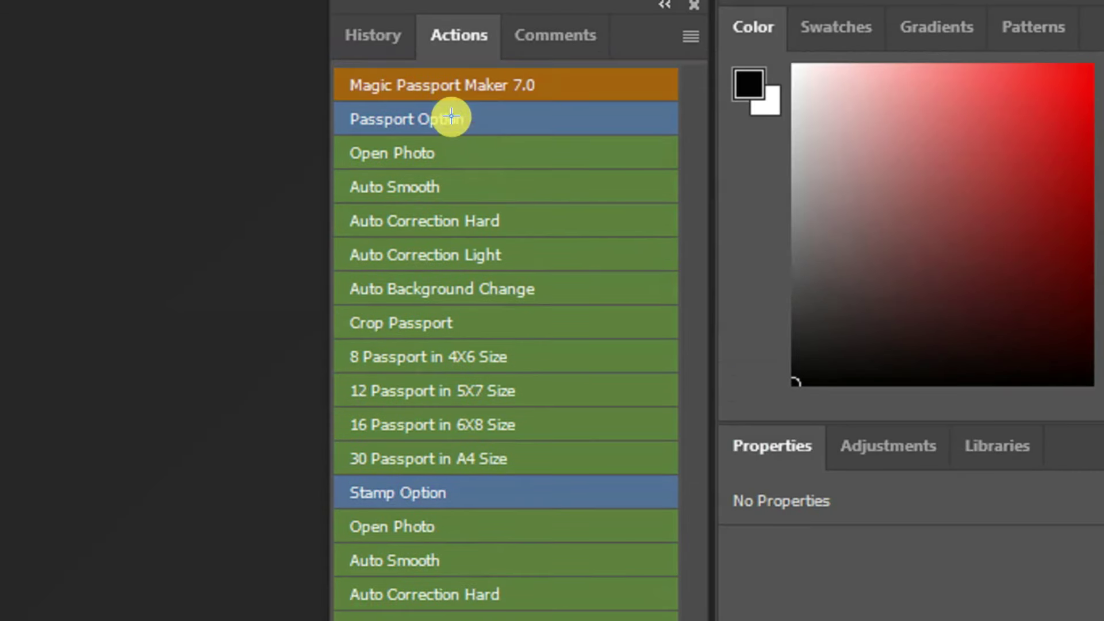
# - Circle the Passport Option, Stamp Option, Extra Option and Open Photo actions for viewers
pyautogui.moveTo(448, 92)
pyautogui.mouseDown()
pyautogui.moveTo(500, 130)
pyautogui.moveTo(339, 153)
pyautogui.moveTo(351, 109)
pyautogui.mouseUp()
pyautogui.moveTo(480, 470)
pyautogui.mouseDown()
pyautogui.moveTo(495, 483)
pyautogui.moveTo(340, 475)
pyautogui.moveTo(475, 463)
pyautogui.mouseUp()
pyautogui.hotkey('ctrl', 'z')
pyautogui.hotkey('ctrl', 'z')
pyautogui.moveTo(512, 97)
pyautogui.mouseDown()
pyautogui.moveTo(725, 315)
pyautogui.moveTo(230, 406)
pyautogui.moveTo(456, 93)
pyautogui.mouseUp()
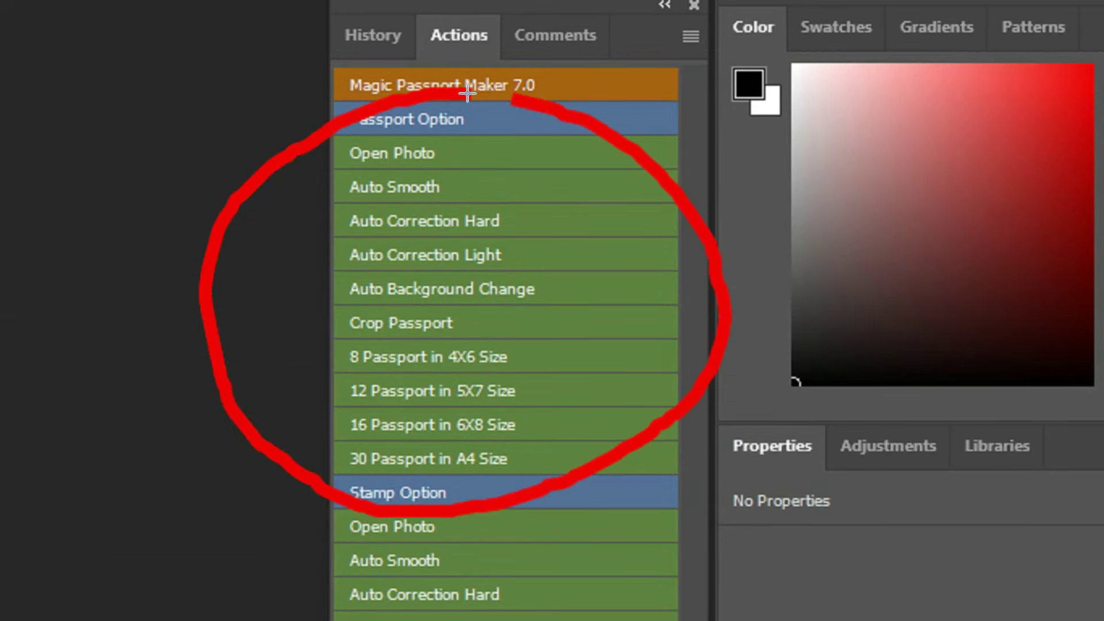
pyautogui.hotkey('ctrl', 'z')
pyautogui.click(514, 467)
pyautogui.moveTo(552, 242)
pyautogui.mouseDown()
pyautogui.moveTo(592, 249)
pyautogui.moveTo(526, 543)
pyautogui.moveTo(288, 364)
pyautogui.moveTo(567, 261)
pyautogui.mouseUp()
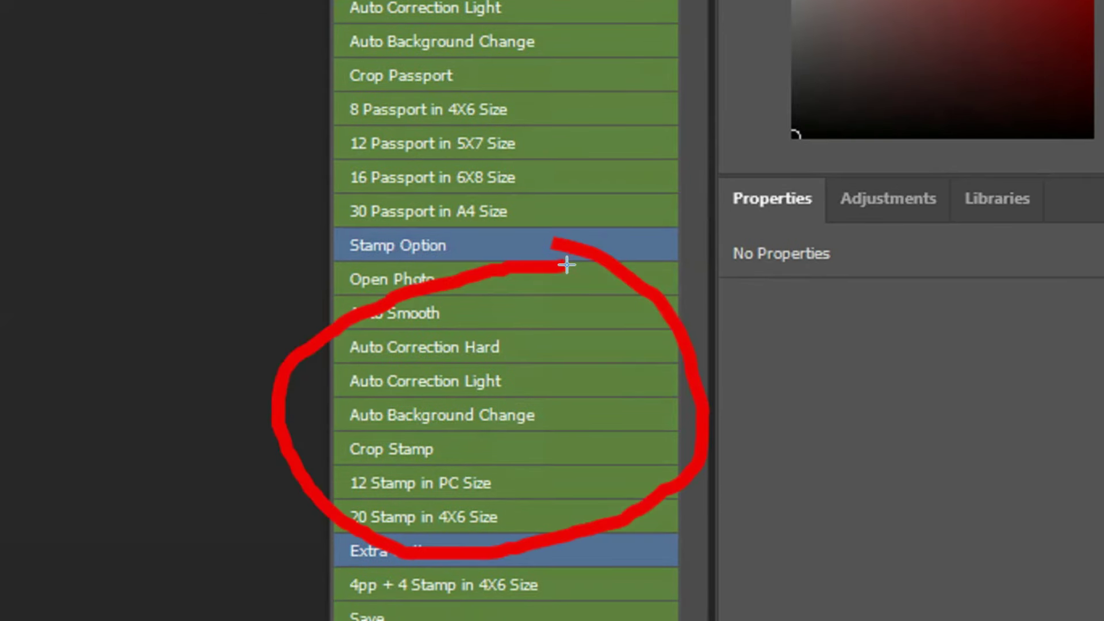
pyautogui.hotkey('ctrl', 'z')
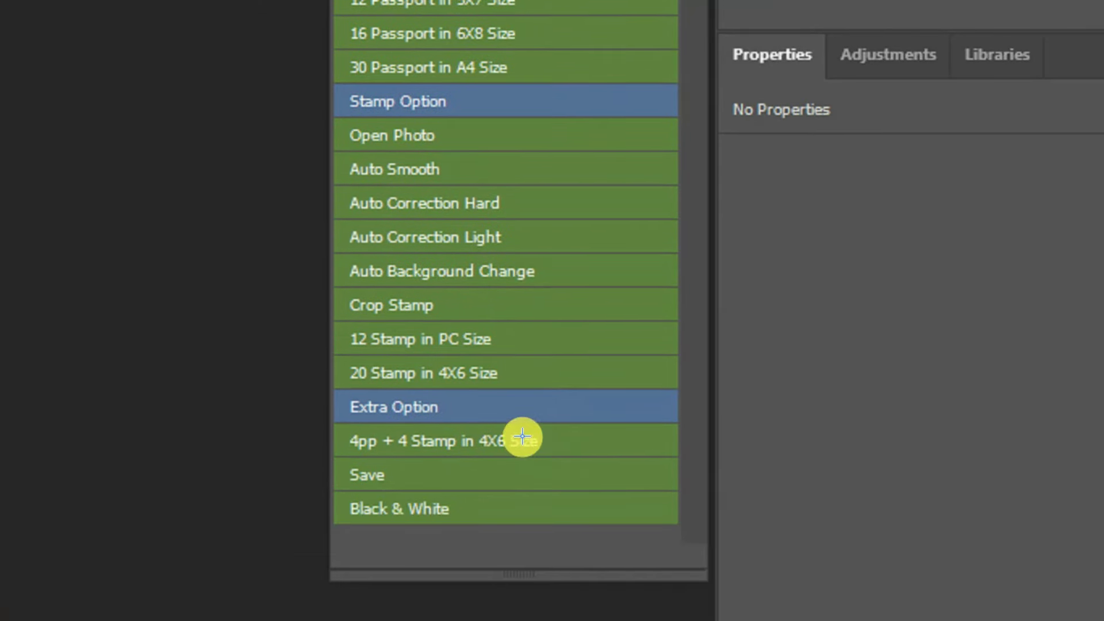
pyautogui.moveTo(520, 426)
pyautogui.mouseDown()
pyautogui.moveTo(581, 488)
pyautogui.moveTo(446, 395)
pyautogui.mouseUp()
pyautogui.press('Escape')
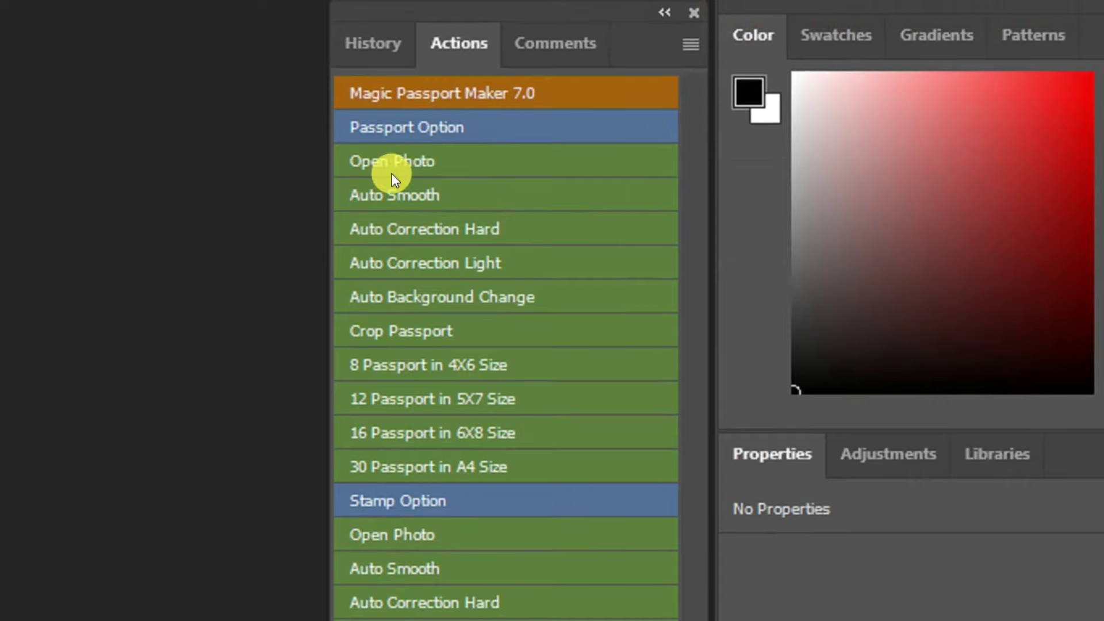
pyautogui.moveTo(472, 158); pyautogui.dragTo(382, 131)
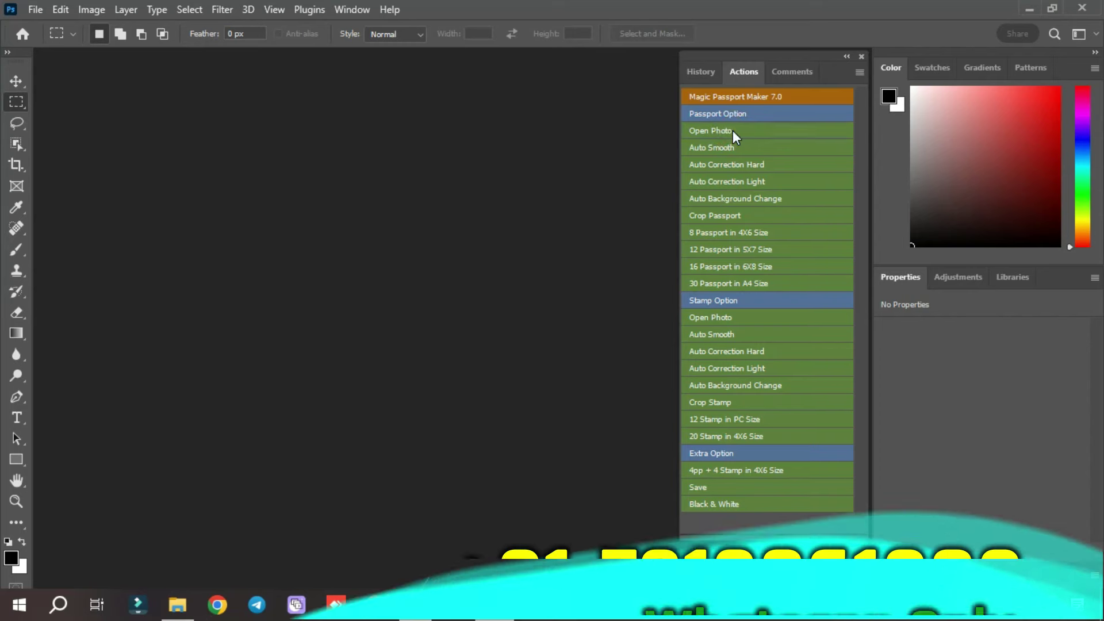
# - Run Open Photo and open bella-pon-fruitsia-y9HsMX3-mUY-unsplash.jpg from the NEW DEMO PHOTOS folder
pyautogui.click(733, 130)
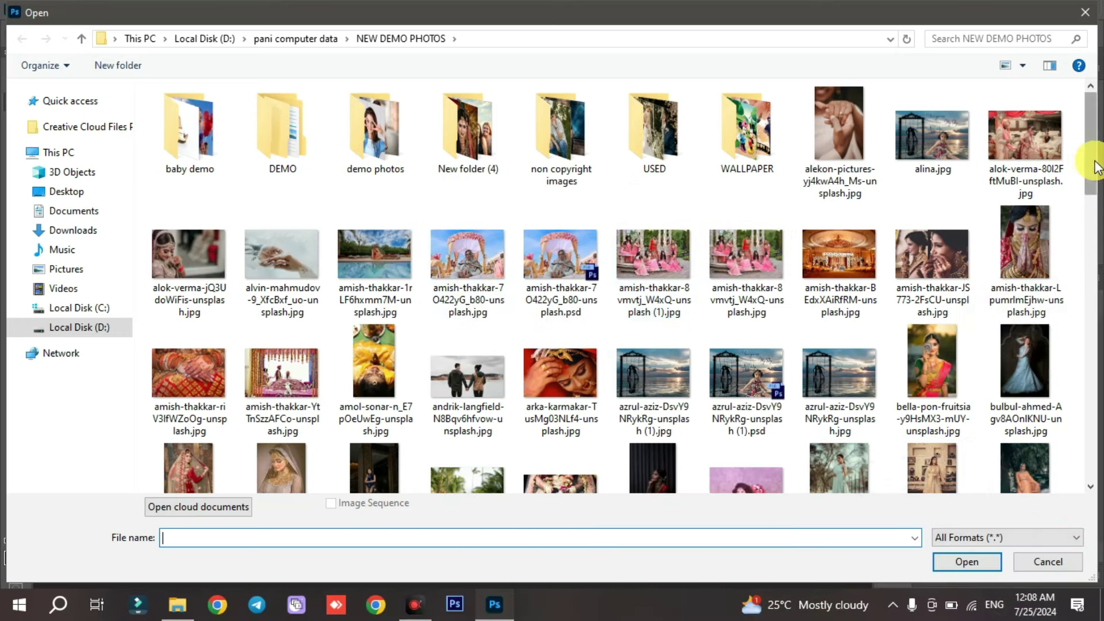
pyautogui.scroll(-2, 1097, 166)
pyautogui.scroll(-1, 1097, 167)
pyautogui.scroll(-2, 1097, 167)
pyautogui.scroll(-1, 1097, 167)
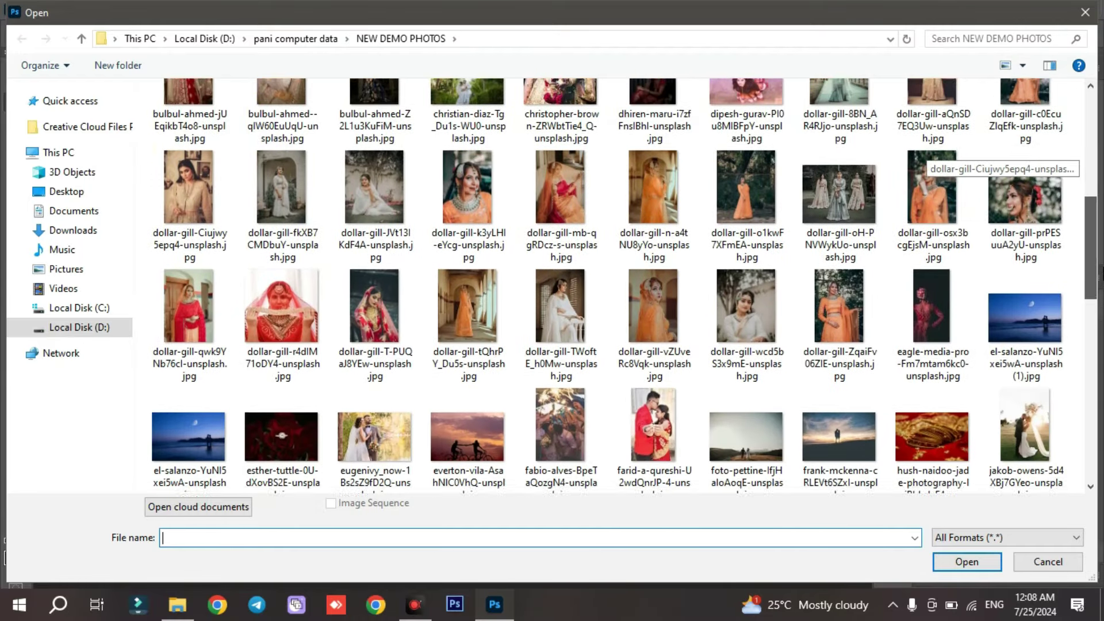
pyautogui.scroll(-1, 1096, 166)
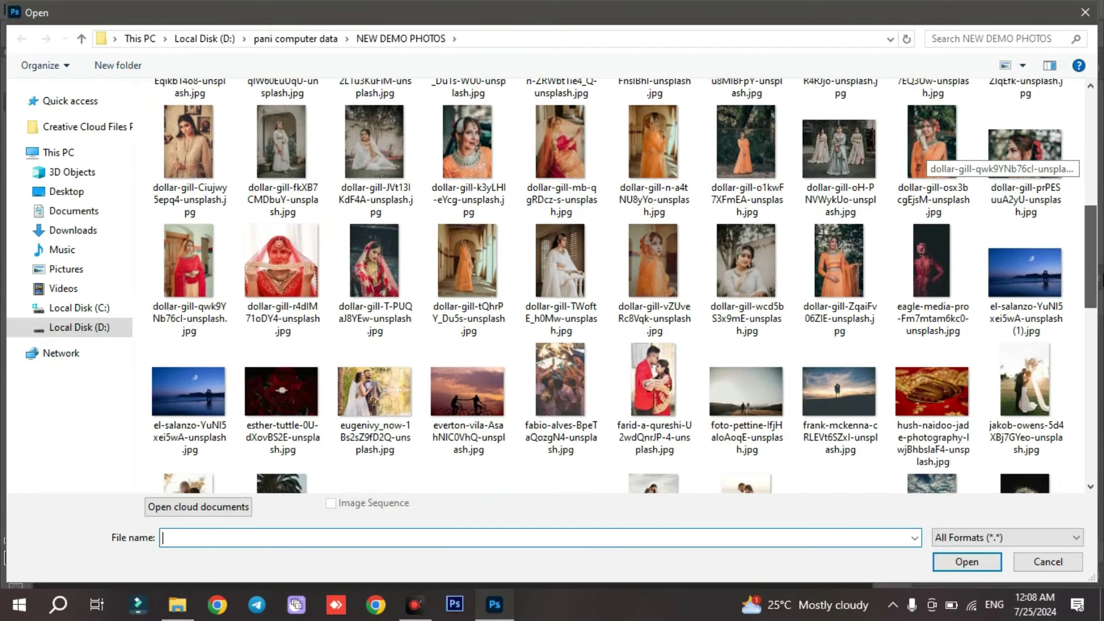
pyautogui.doubleClick(533, 281)
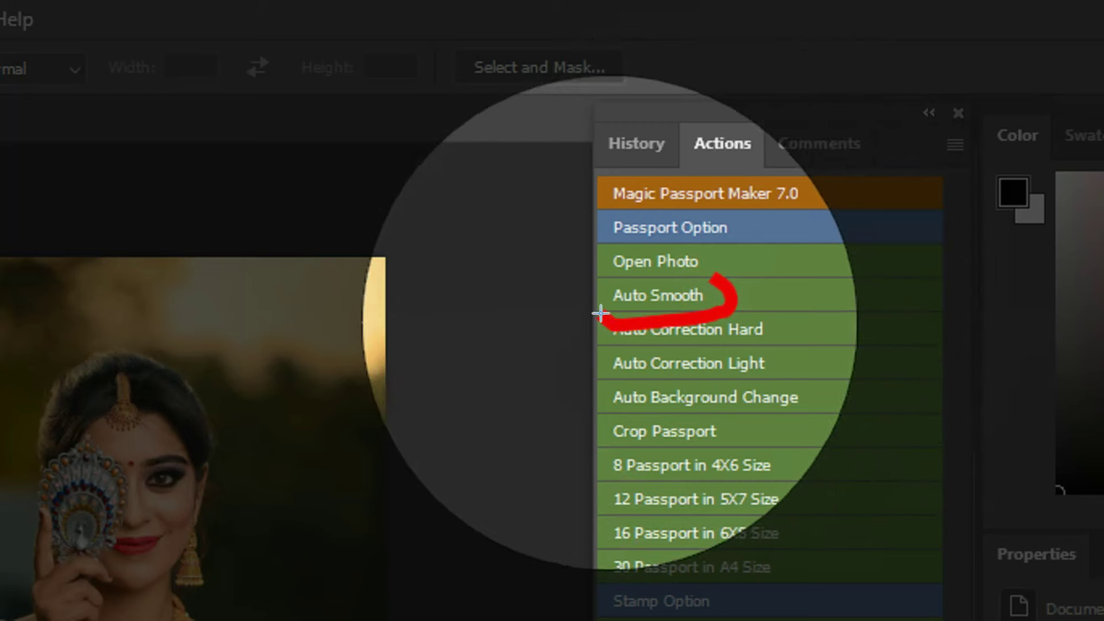
# - Run the Auto Smooth action on the portrait and zoom in on her face
pyautogui.click(636, 295)
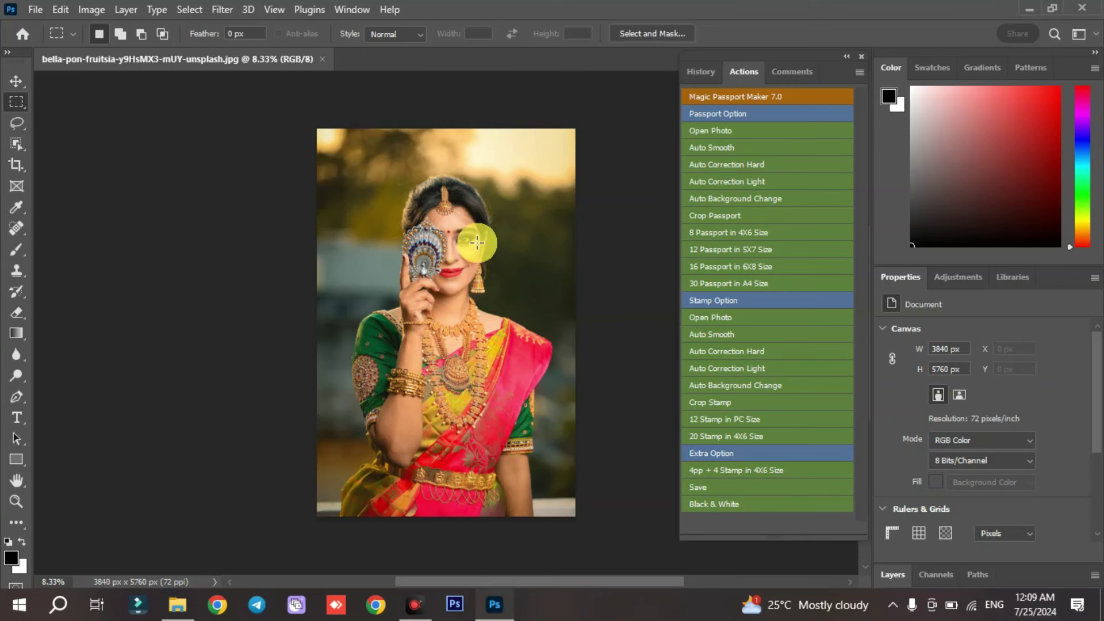
pyautogui.click(732, 149)
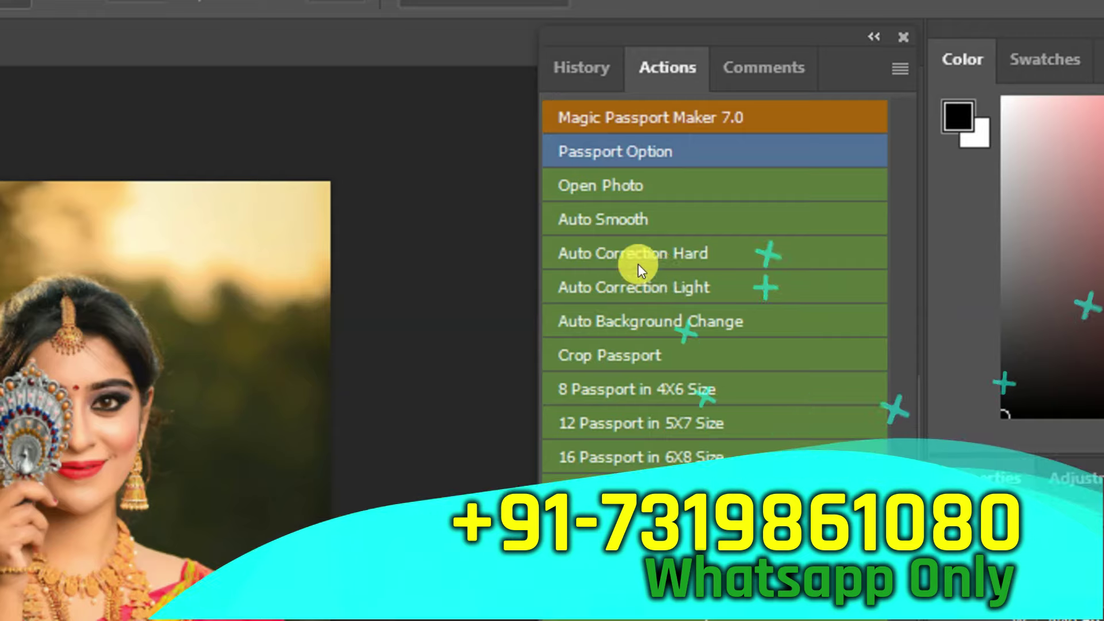
pyautogui.hotkey('ctrl', '+')
pyautogui.hotkey('ctrl', '+')
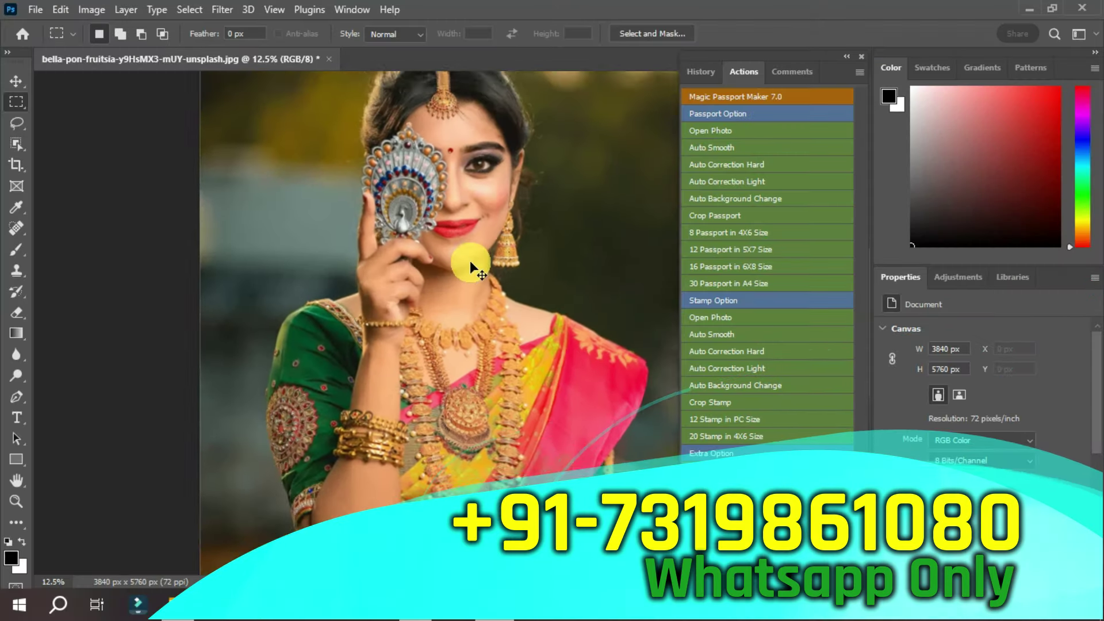
pyautogui.hotkey('ctrl', '+')
pyautogui.scroll(2, 463, 288)
pyautogui.scroll(2, 451, 308)
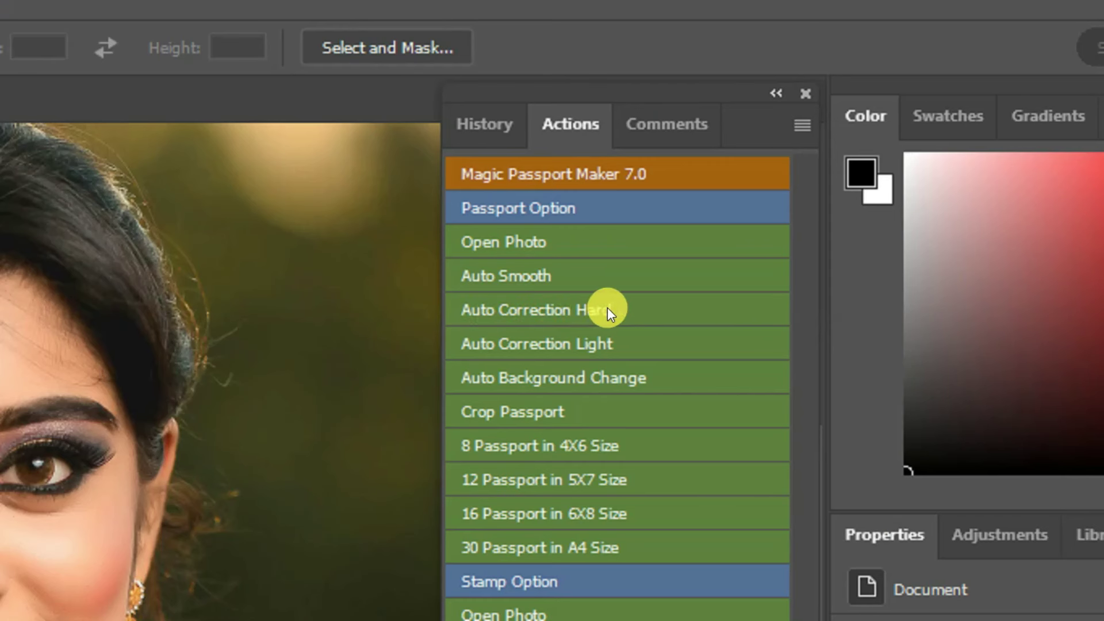
# - Point out the Auto Correction actions, then apply Auto Correction Light and zoom out
pyautogui.click(638, 308)
pyautogui.moveTo(615, 323)
pyautogui.mouseDown()
pyautogui.moveTo(648, 365)
pyautogui.moveTo(491, 387)
pyautogui.moveTo(433, 313)
pyautogui.moveTo(579, 278)
pyautogui.mouseUp()
pyautogui.moveTo(445, 313)
pyautogui.mouseDown()
pyautogui.moveTo(619, 315)
pyautogui.moveTo(449, 315)
pyautogui.moveTo(579, 278)
pyautogui.moveTo(609, 304)
pyautogui.mouseUp()
pyautogui.click(609, 303)
pyautogui.moveTo(623, 347)
pyautogui.mouseDown()
pyautogui.moveTo(443, 347)
pyautogui.moveTo(498, 328)
pyautogui.moveTo(620, 334)
pyautogui.mouseUp()
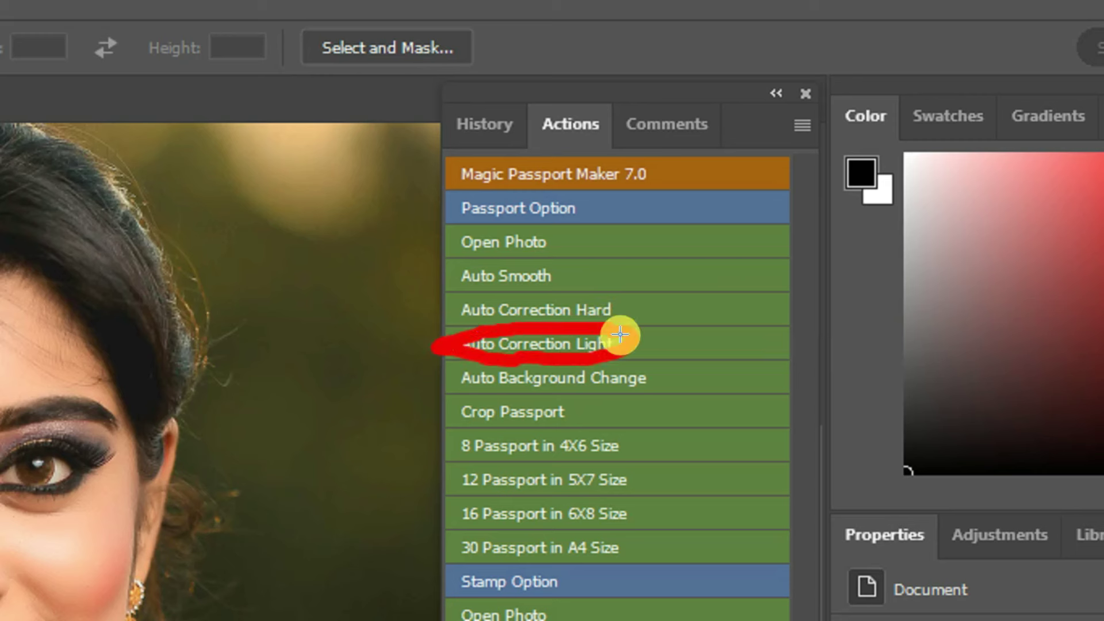
pyautogui.moveTo(620, 291)
pyautogui.mouseDown()
pyautogui.moveTo(628, 322)
pyautogui.moveTo(458, 323)
pyautogui.moveTo(505, 273)
pyautogui.moveTo(633, 290)
pyautogui.mouseUp()
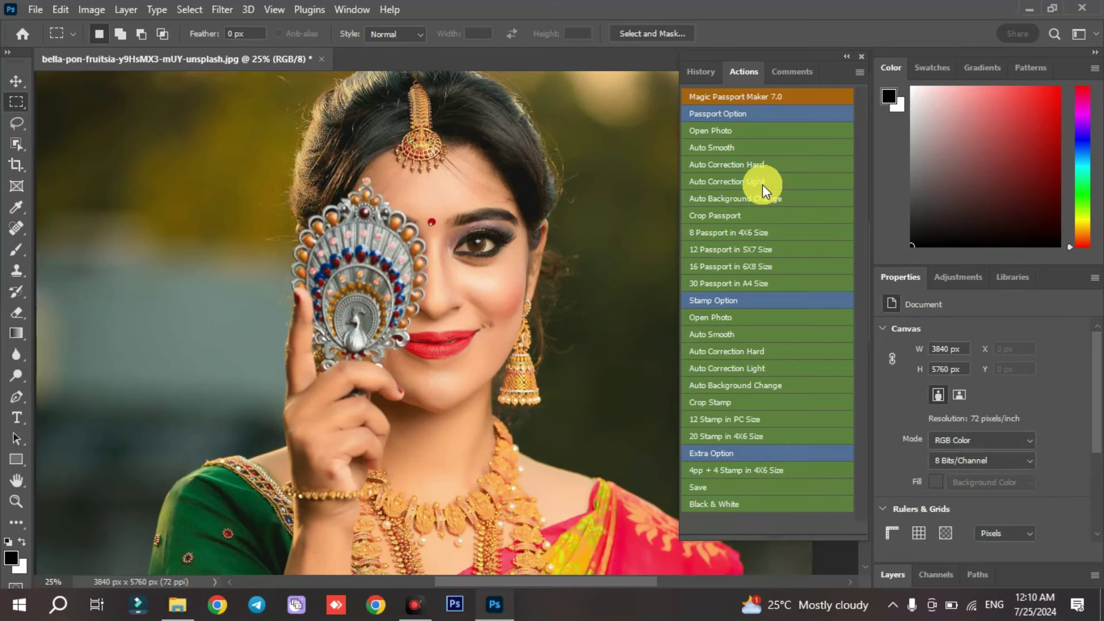
pyautogui.click(762, 184)
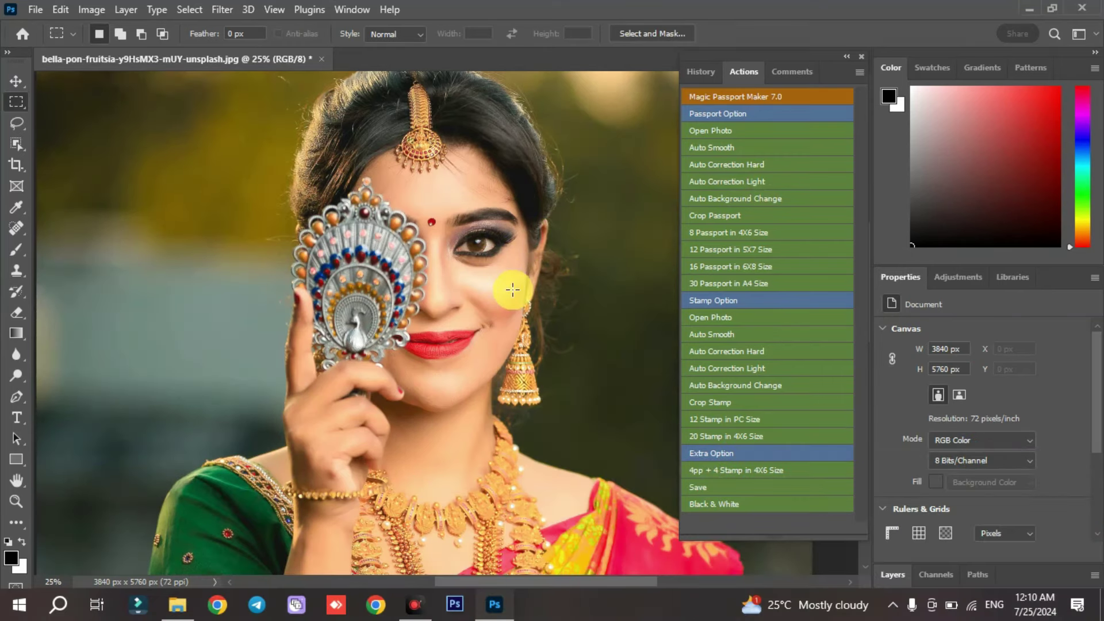
pyautogui.hotkey('ctrl', '-')
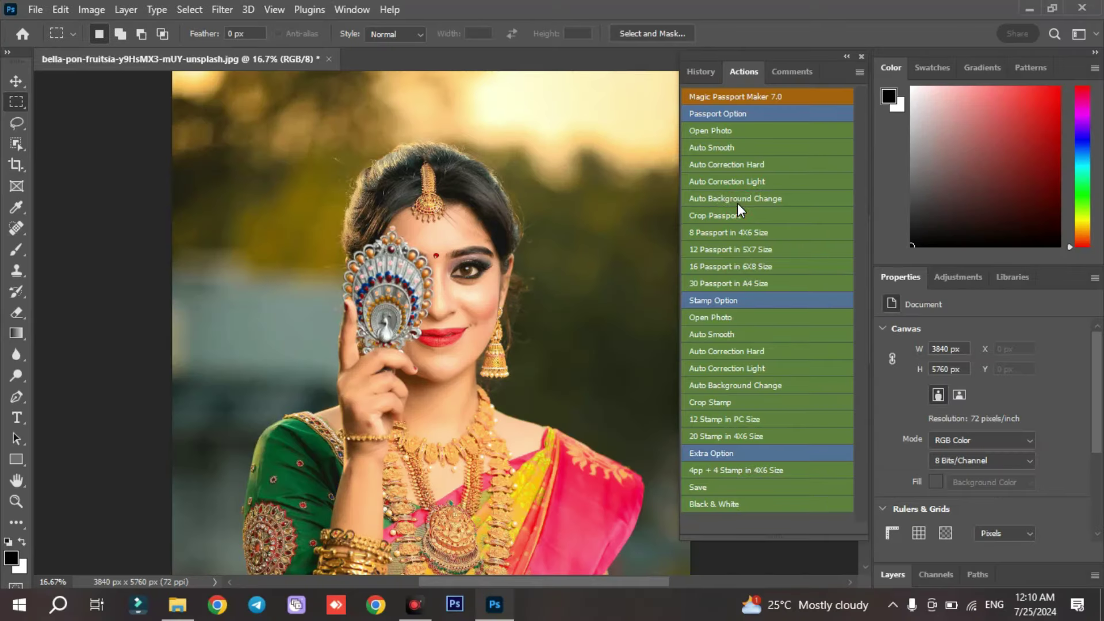
# - Run Auto Background Change and choose Gray.jpg as the new backdrop colour
pyautogui.click(737, 203)
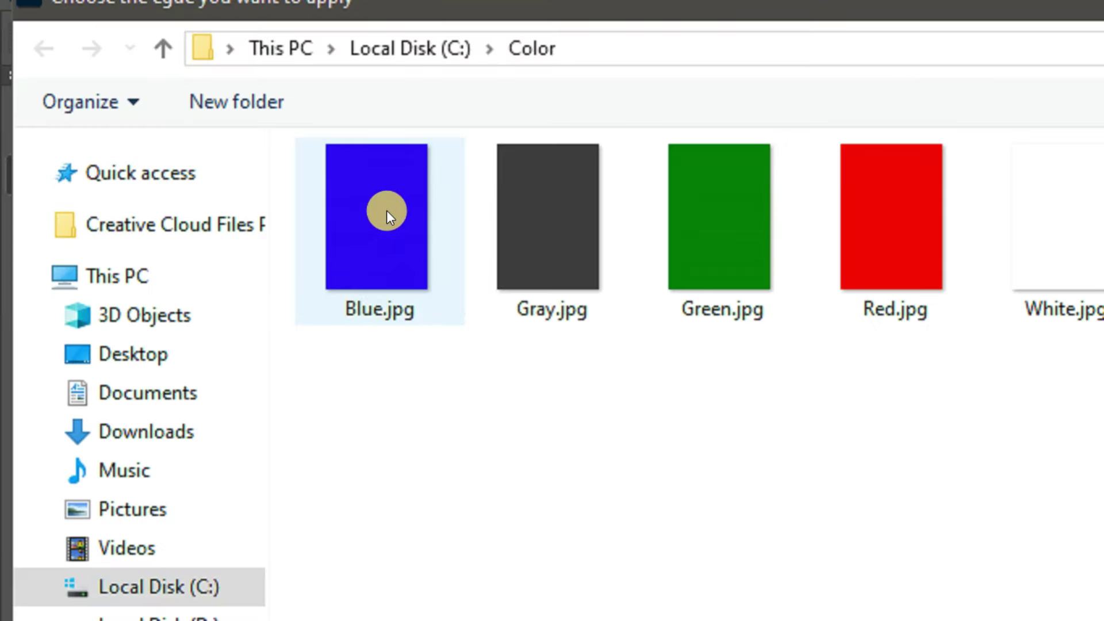
pyautogui.click(194, 121)
pyautogui.click(588, 215)
pyautogui.click(768, 212)
pyautogui.click(825, 227)
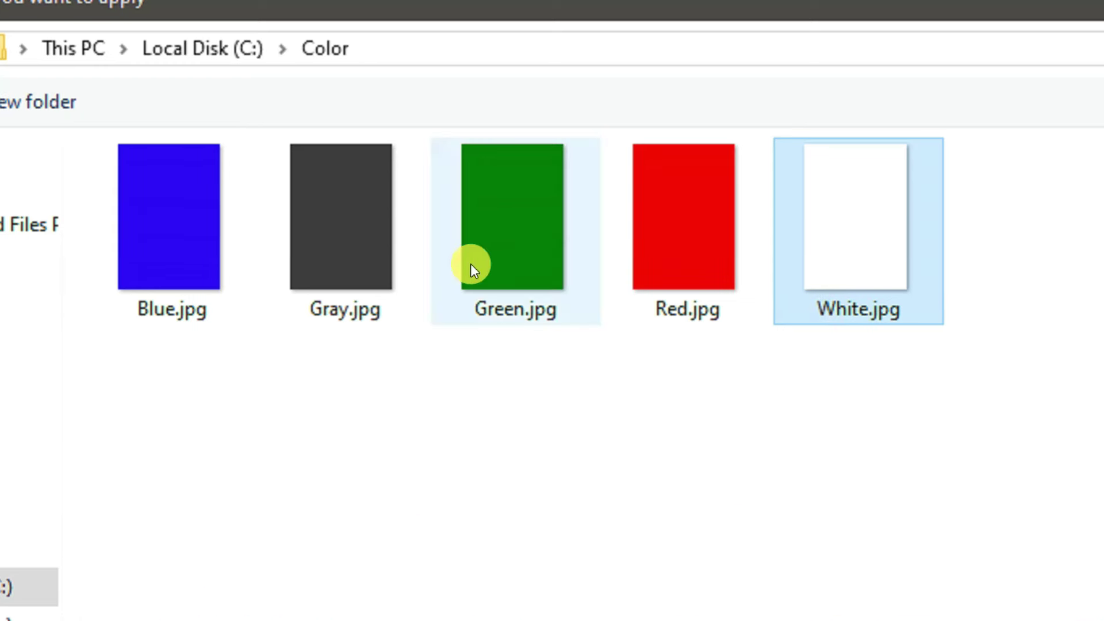
pyautogui.click(353, 263)
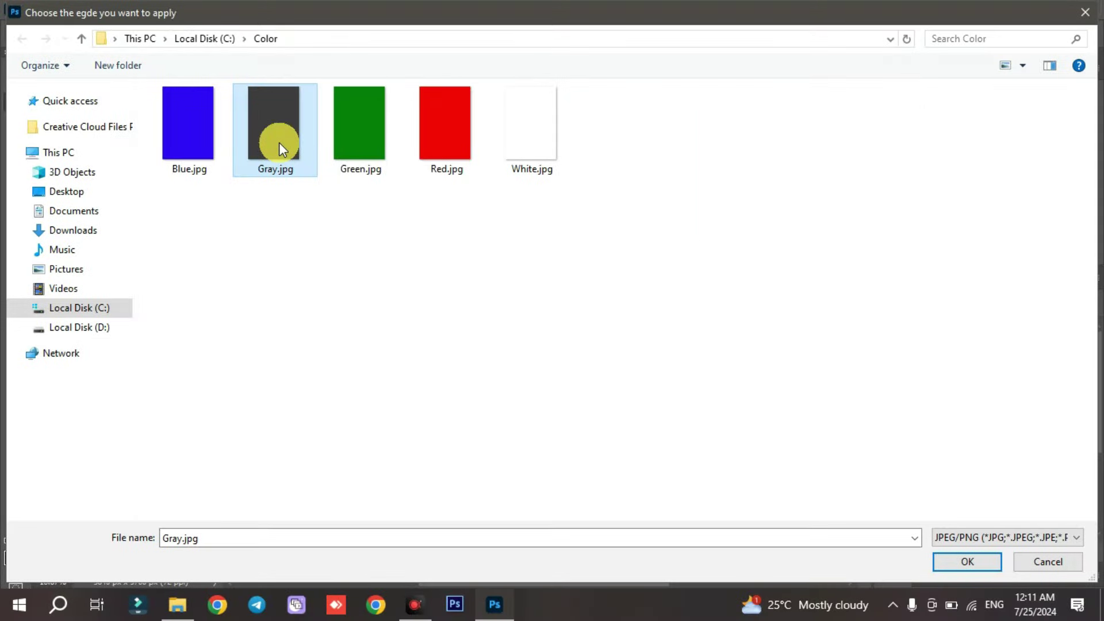
pyautogui.doubleClick(279, 143)
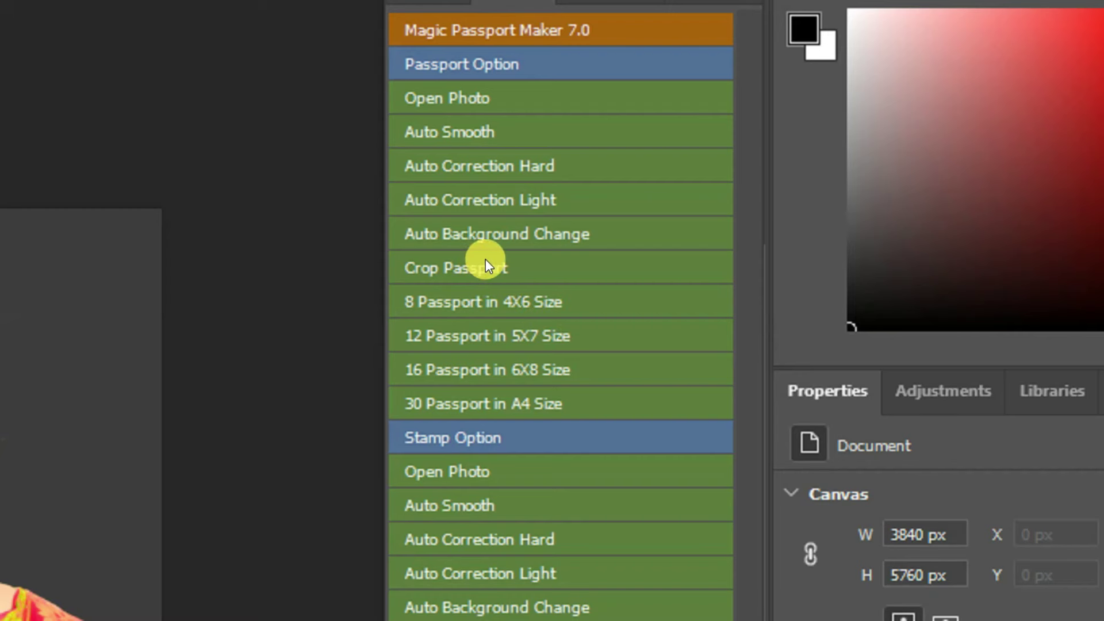
# - Run Crop Passport and fit the crop to the woman's head and shoulders at 390 × 510 px
pyautogui.moveTo(508, 250)
pyautogui.mouseDown()
pyautogui.moveTo(438, 299)
pyautogui.moveTo(370, 249)
pyautogui.moveTo(511, 248)
pyautogui.mouseUp()
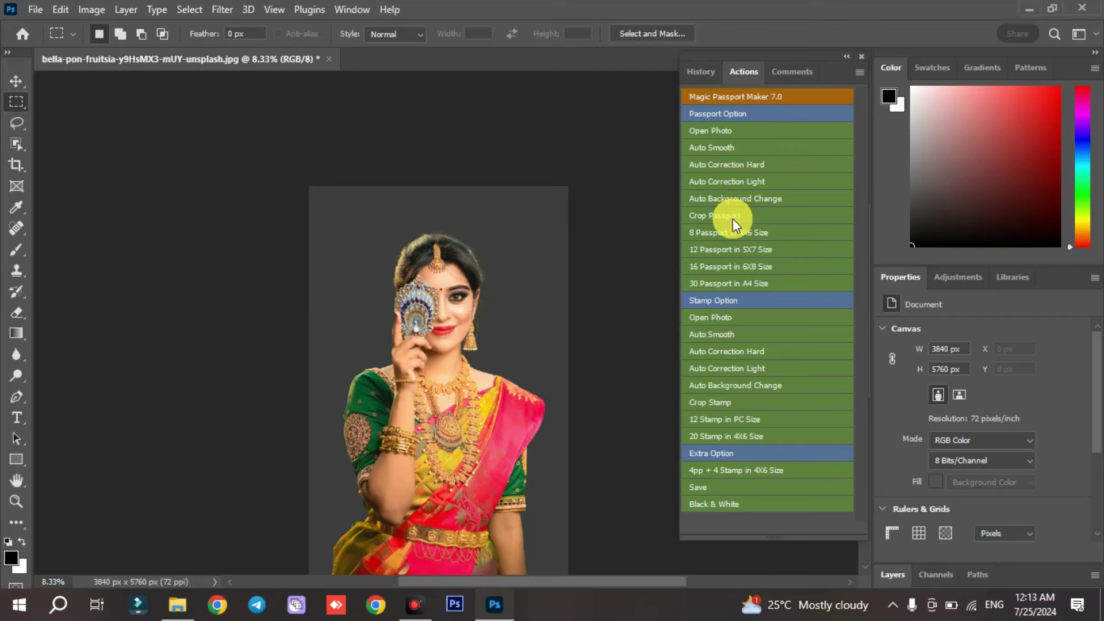
pyautogui.click(727, 218)
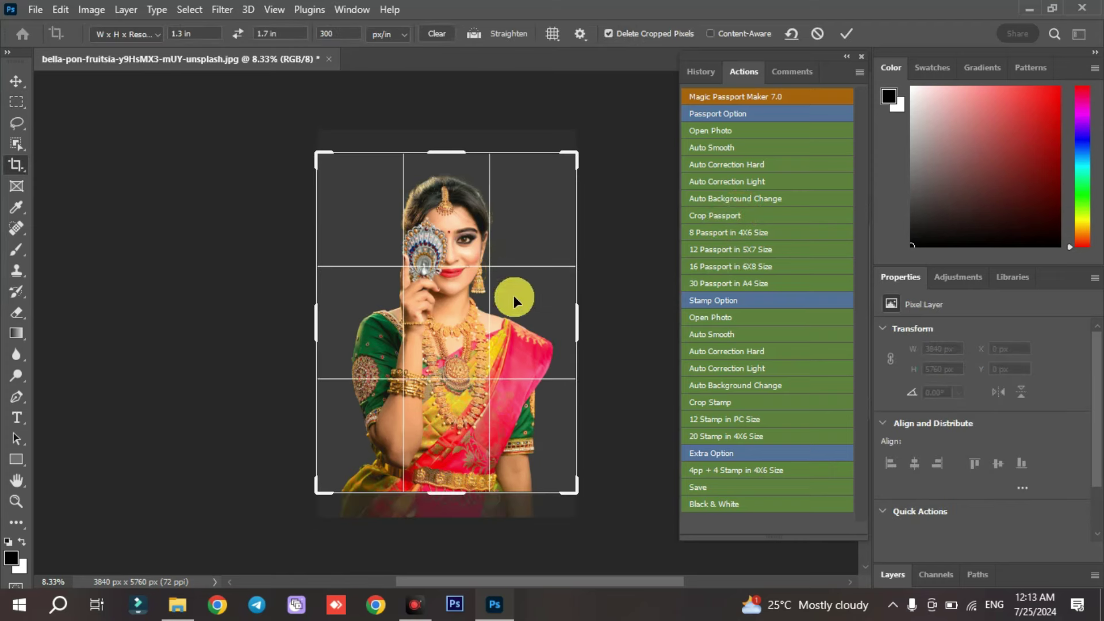
pyautogui.moveTo(572, 490); pyautogui.dragTo(532, 434)
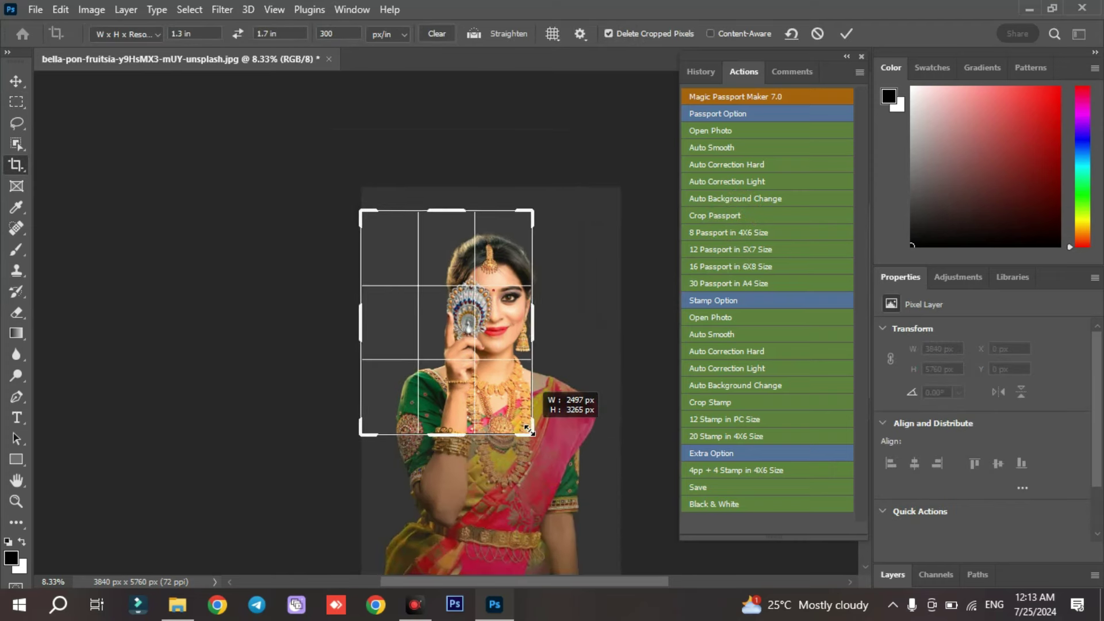
pyautogui.moveTo(490, 394); pyautogui.dragTo(460, 398)
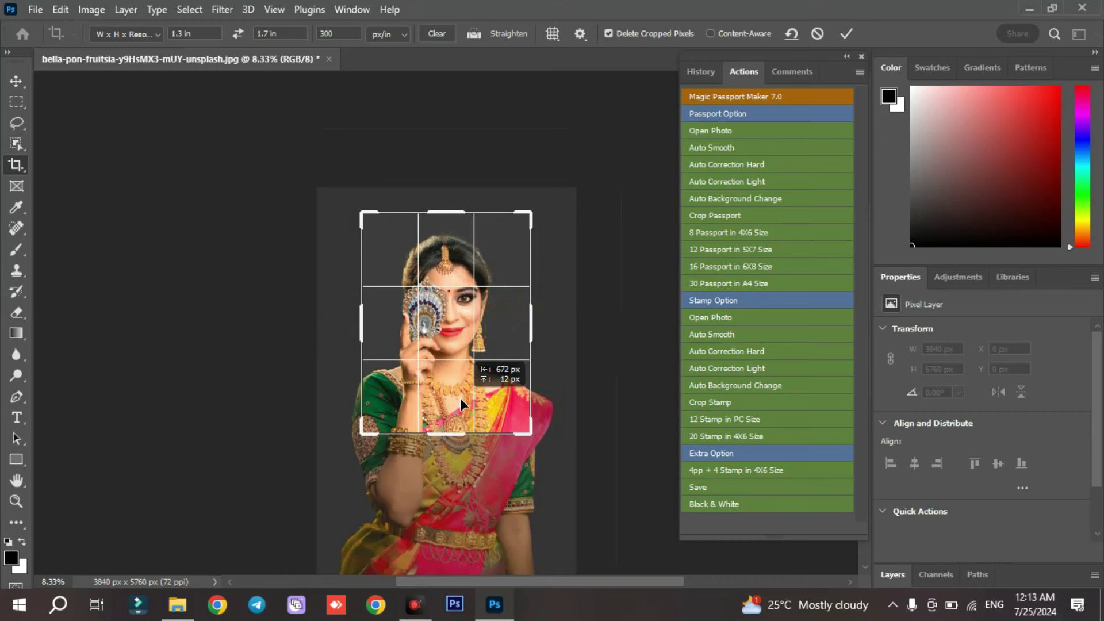
pyautogui.doubleClick(492, 399)
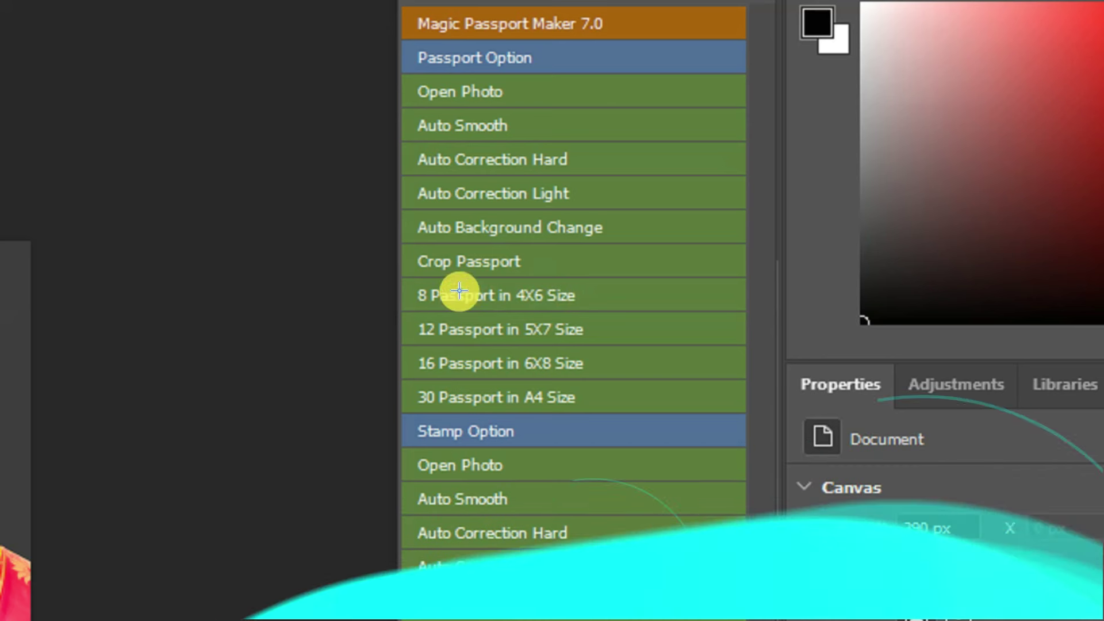
# - Circle the passport sheet actions in the Actions panel to point them out
pyautogui.moveTo(468, 279)
pyautogui.mouseDown()
pyautogui.moveTo(557, 279)
pyautogui.moveTo(596, 301)
pyautogui.moveTo(426, 318)
pyautogui.moveTo(429, 275)
pyautogui.mouseUp()
pyautogui.press('Escape')
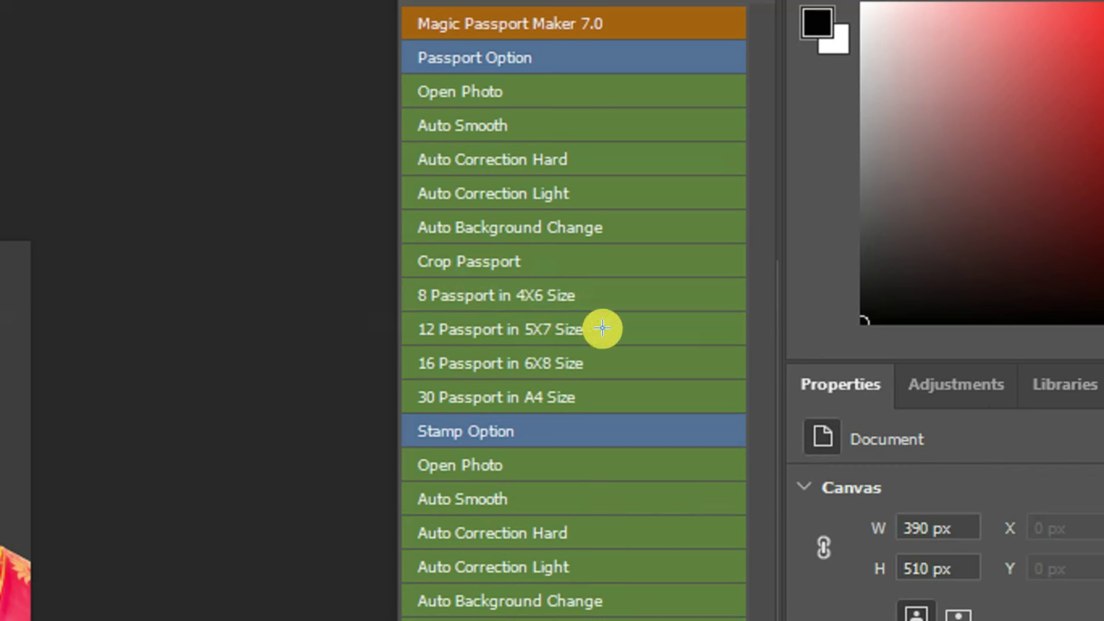
pyautogui.moveTo(605, 331); pyautogui.dragTo(702, 329)
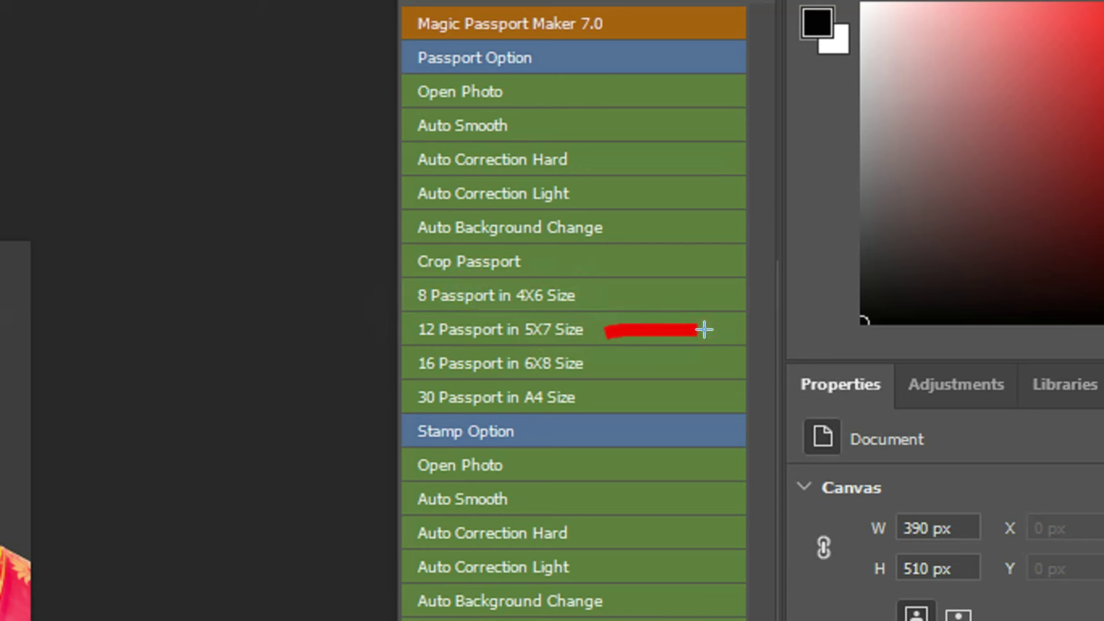
pyautogui.press('Escape')
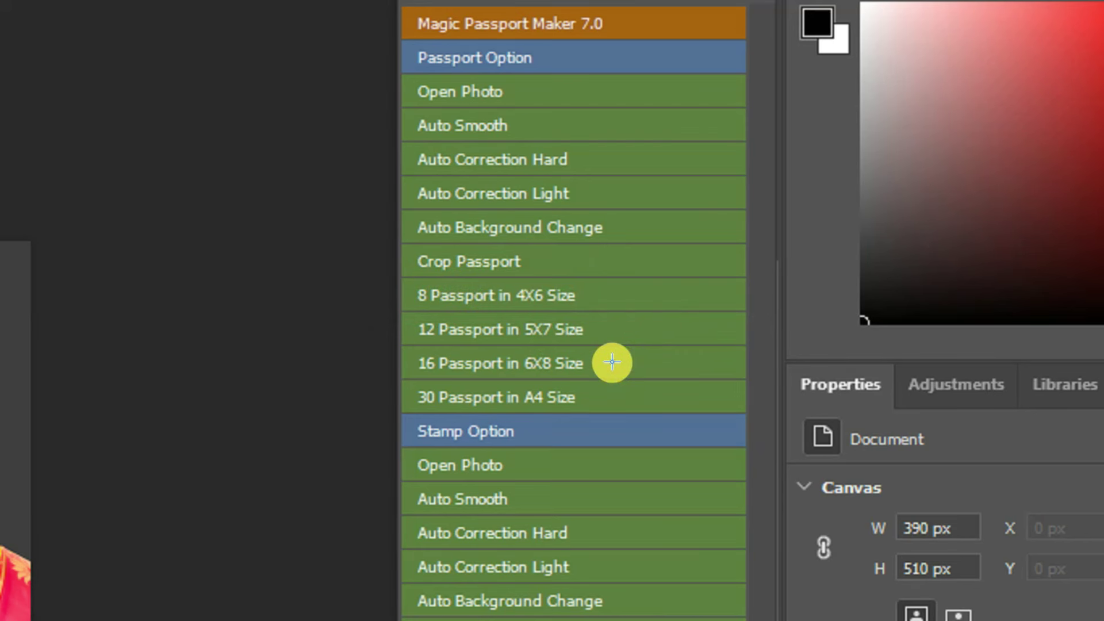
pyautogui.moveTo(602, 365); pyautogui.dragTo(668, 368)
pyautogui.press('Escape')
pyautogui.moveTo(603, 396); pyautogui.dragTo(688, 395)
pyautogui.moveTo(631, 288)
pyautogui.mouseDown()
pyautogui.moveTo(641, 422)
pyautogui.moveTo(625, 287)
pyautogui.mouseUp()
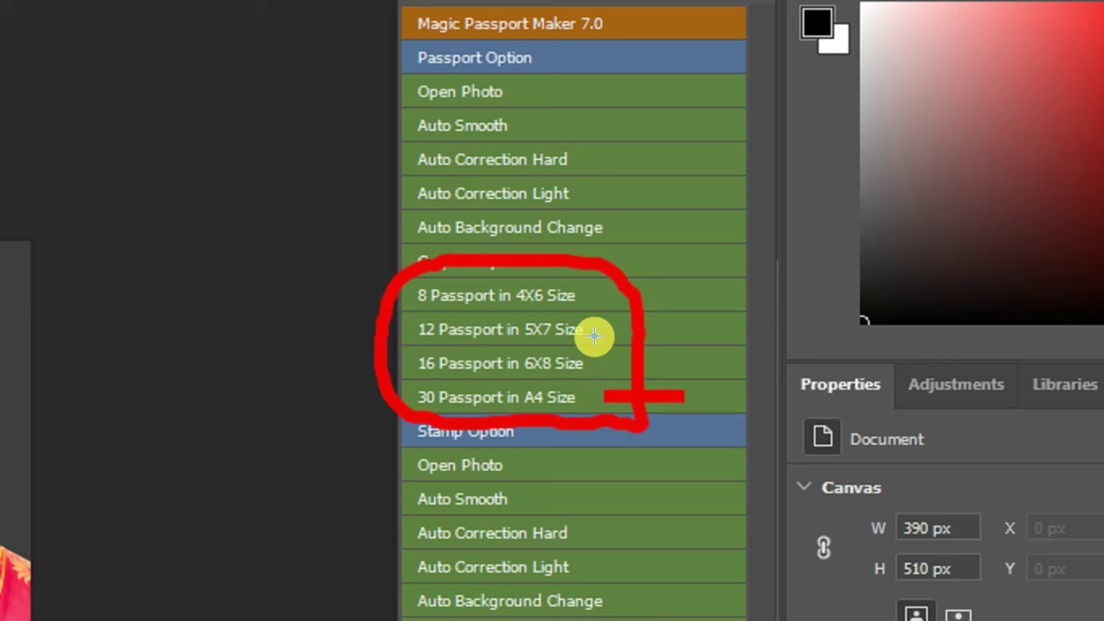
pyautogui.hotkey('ctrl', 'z')
pyautogui.press('Escape')
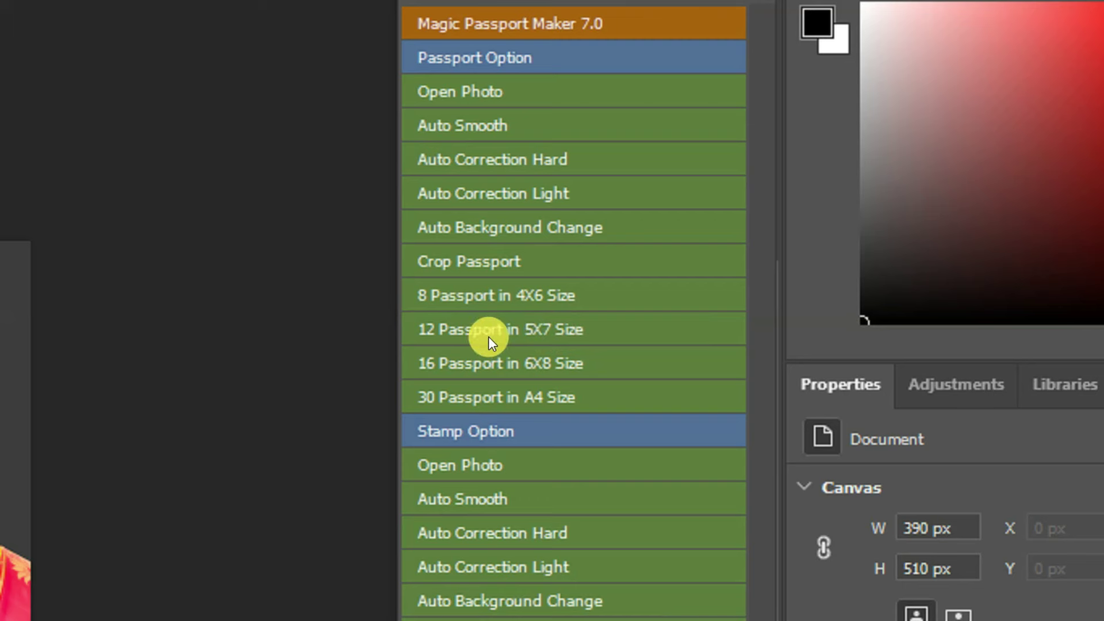
# - Build the eight-copy 4x6 passport sheet with the default stroke, review it, then close it
pyautogui.click(469, 298)
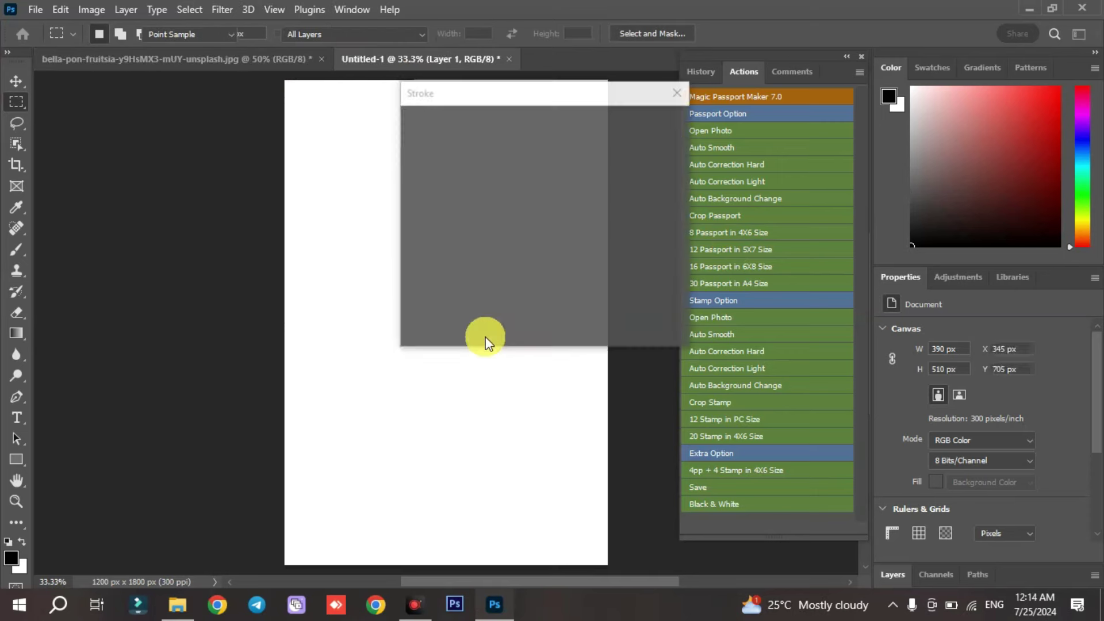
pyautogui.moveTo(585, 90); pyautogui.dragTo(721, 233)
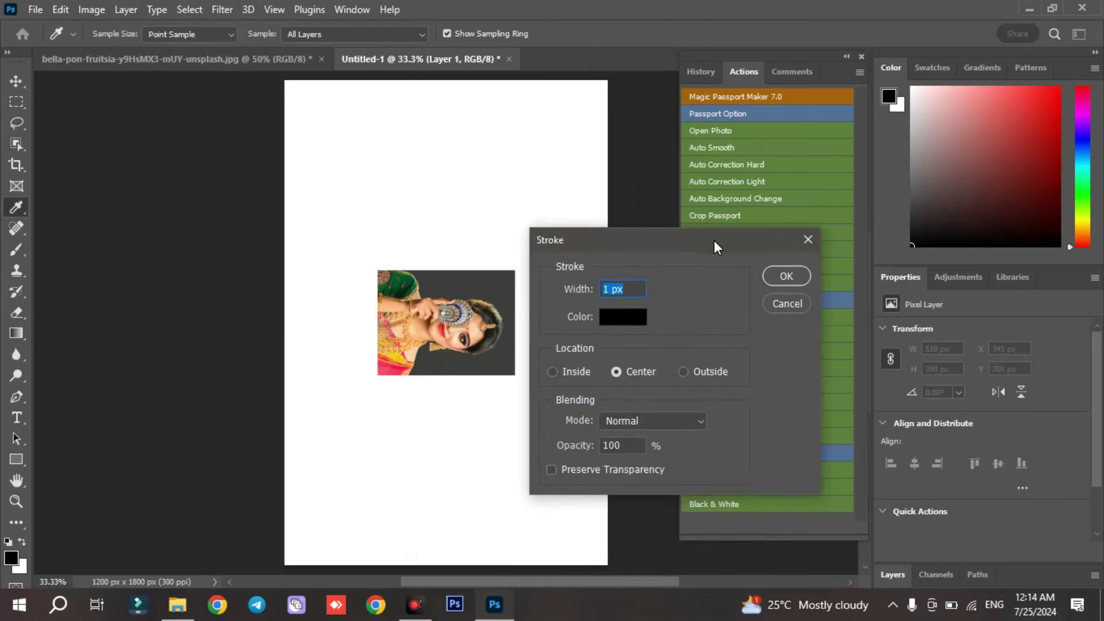
pyautogui.doubleClick(613, 286)
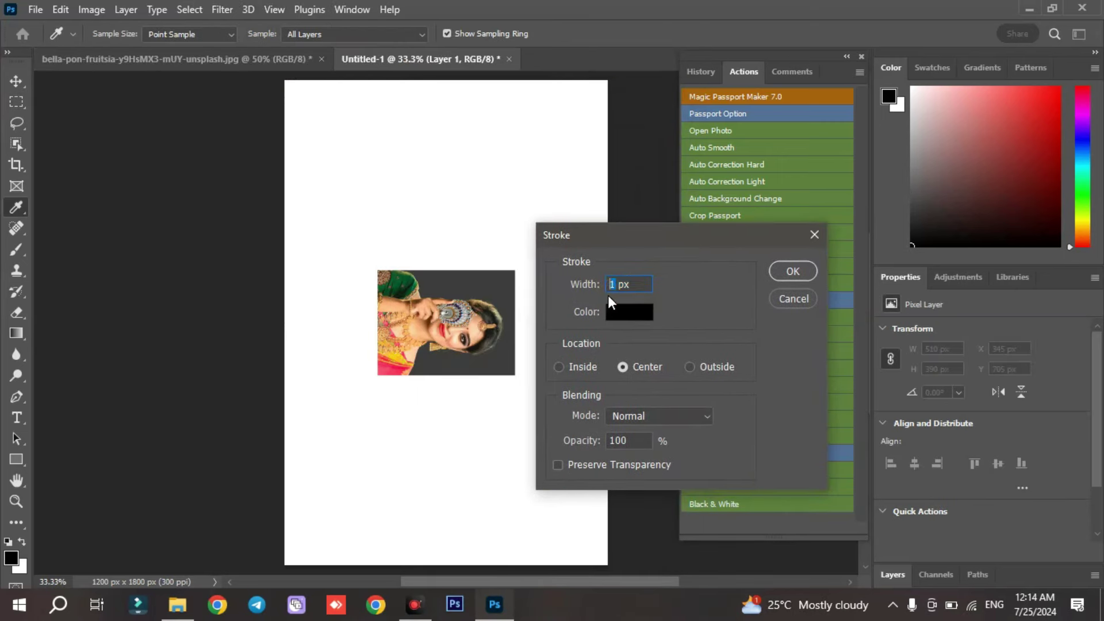
pyautogui.click(785, 269)
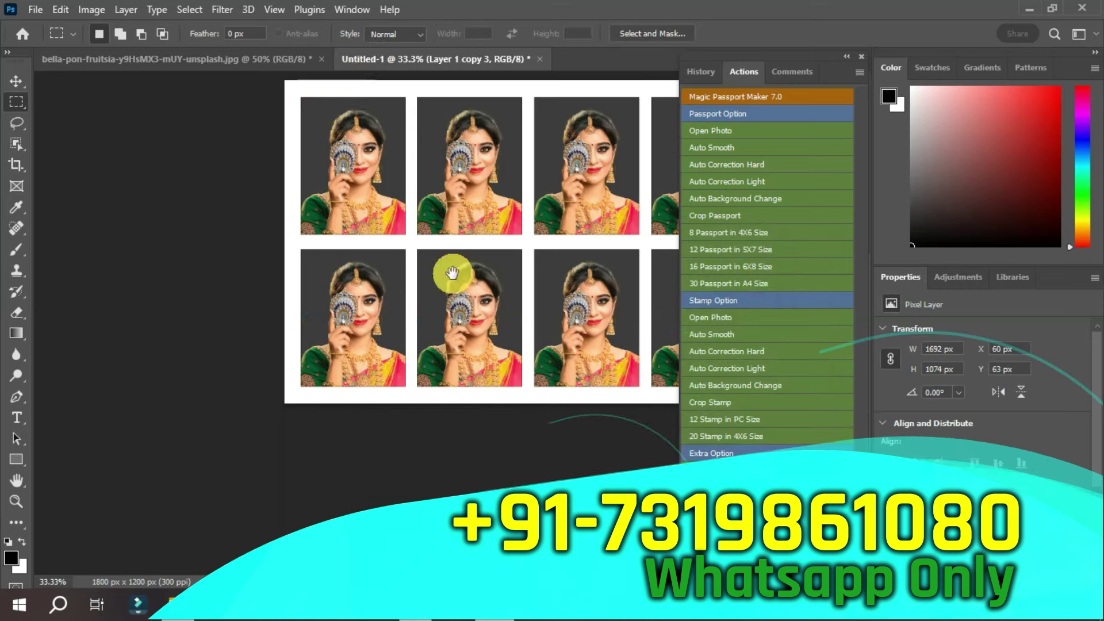
pyautogui.moveTo(451, 271); pyautogui.dragTo(338, 352)
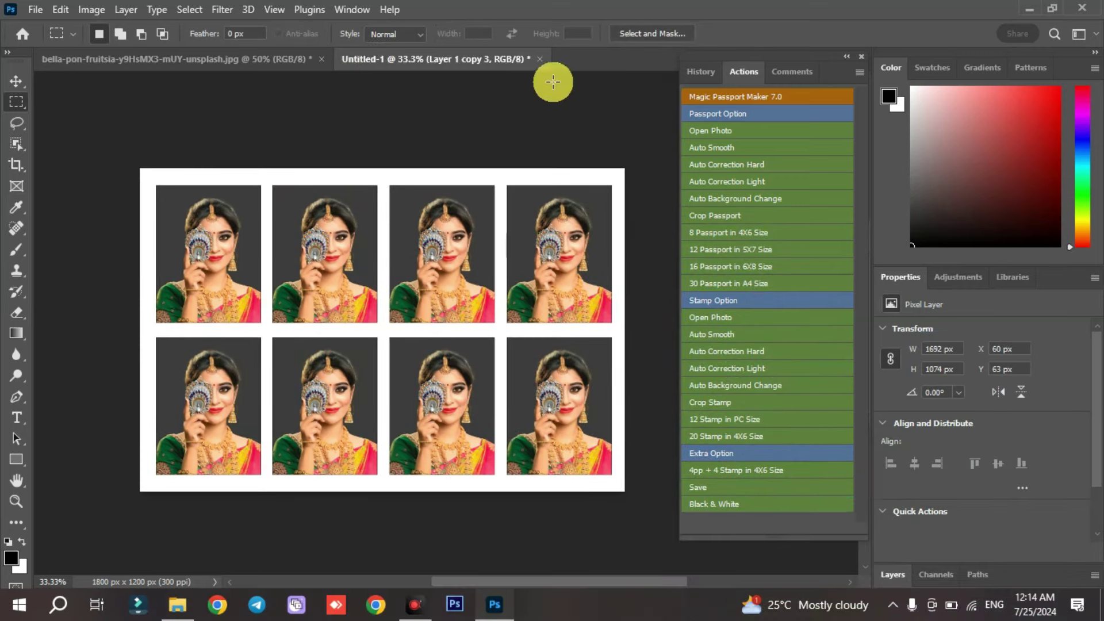
pyautogui.click(540, 58)
pyautogui.click(542, 235)
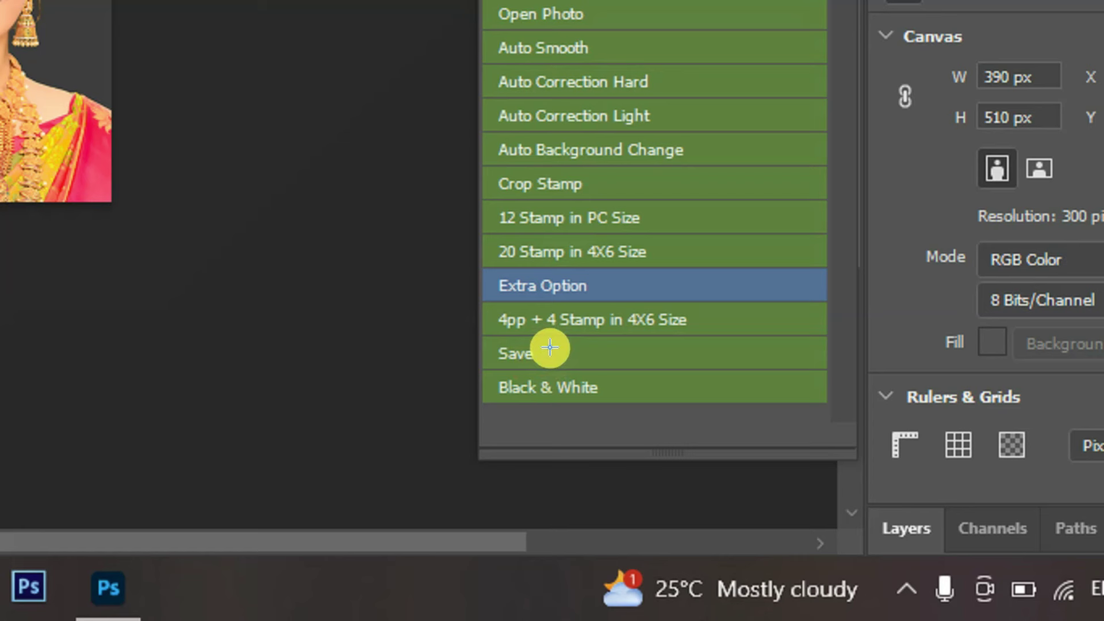
# - Point out the '30 Passport in A4 Size' action and build the 30-copy A4 sheet with the default stroke
pyautogui.moveTo(549, 348); pyautogui.dragTo(607, 345)
pyautogui.click(529, 349)
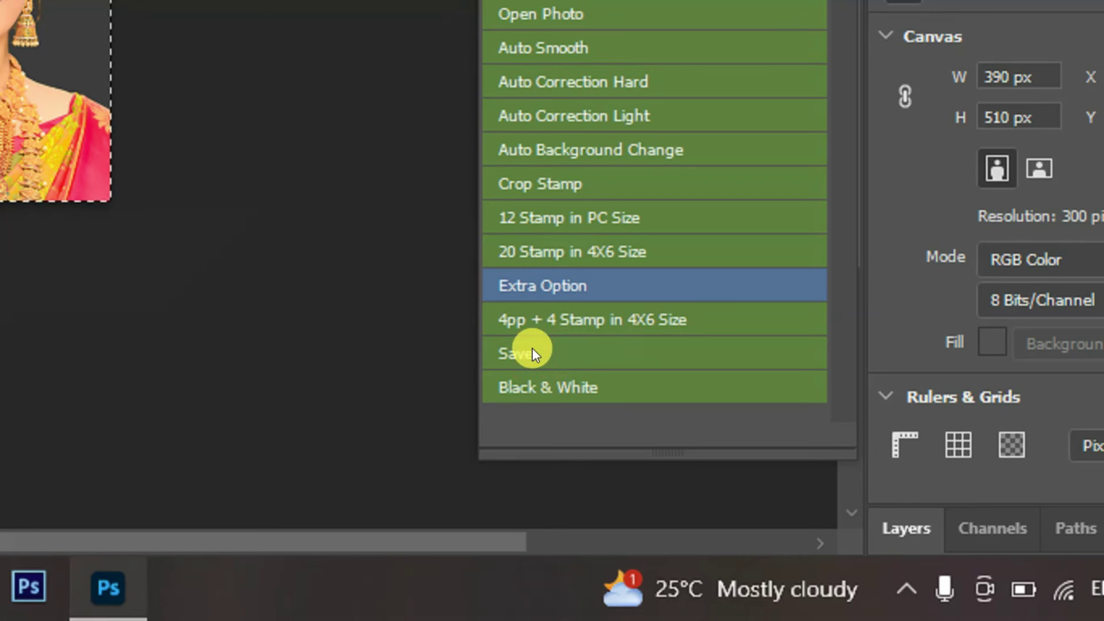
pyautogui.moveTo(615, 385); pyautogui.dragTo(700, 384)
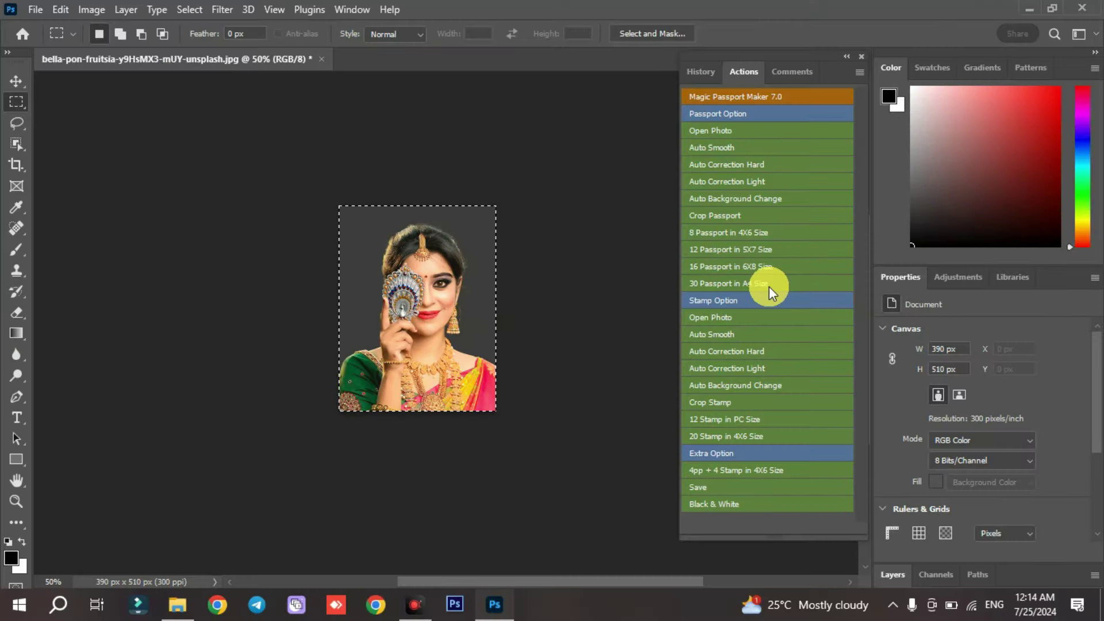
pyautogui.click(768, 285)
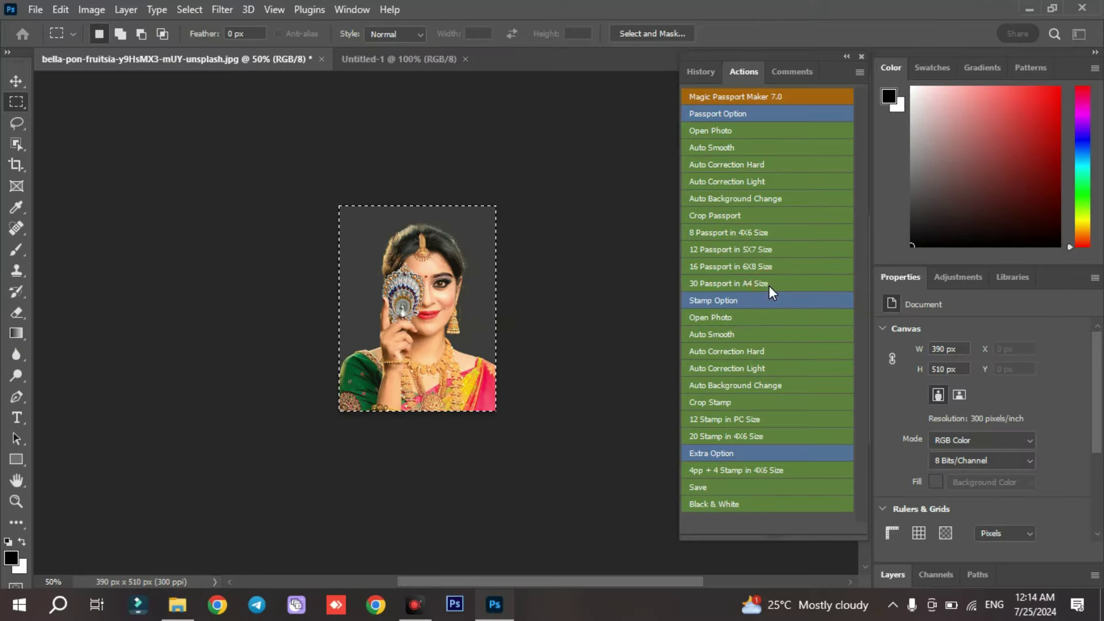
pyautogui.moveTo(657, 241)
pyautogui.mouseDown()
pyautogui.moveTo(585, 248)
pyautogui.moveTo(649, 208)
pyautogui.mouseUp()
pyautogui.click(783, 227)
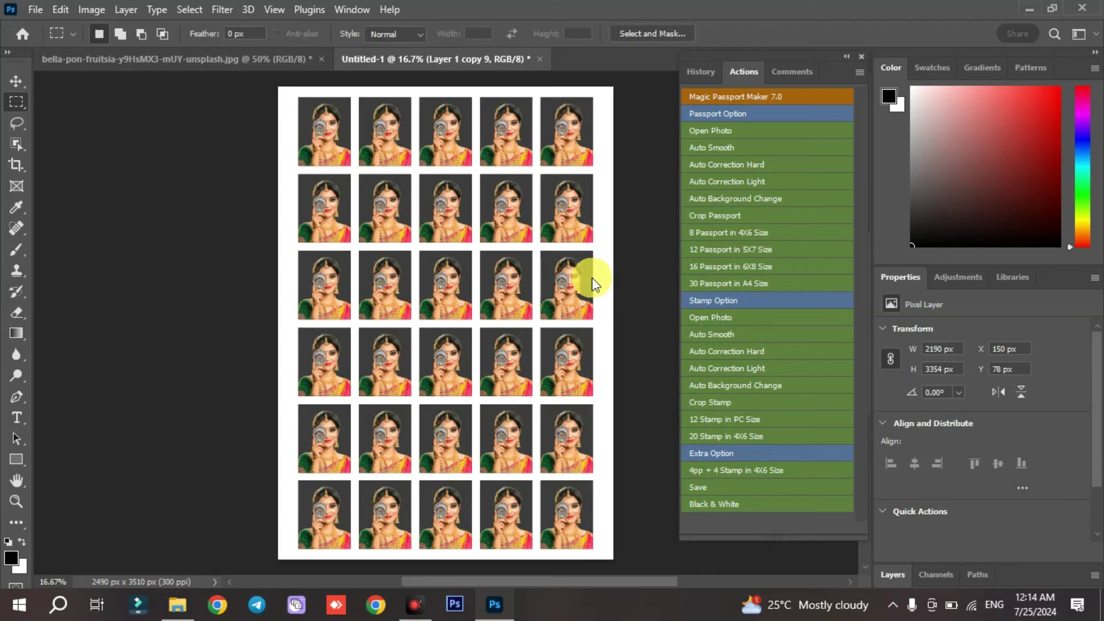
# - Close the A4 passport sheet without saving, then close the cropped portrait
pyautogui.click(539, 59)
pyautogui.click(554, 227)
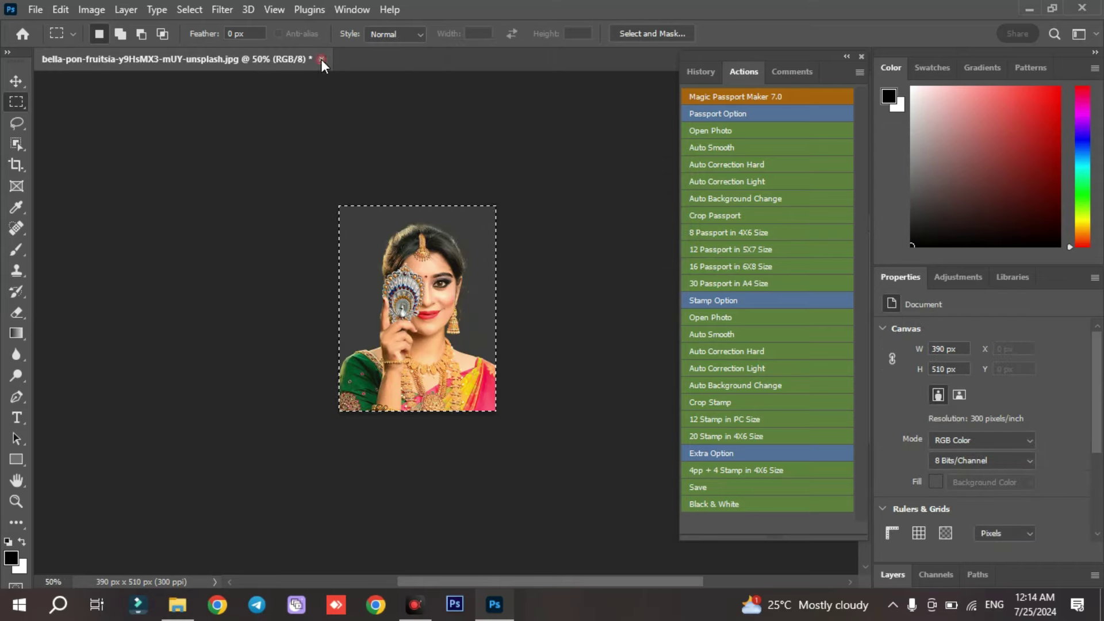
pyautogui.click(322, 59)
# - Discard the cropped portrait and open the bride photo dollar-gill-T-PUQaJ8YEw-unsplash.jpg via Open Photo
pyautogui.click(544, 234)
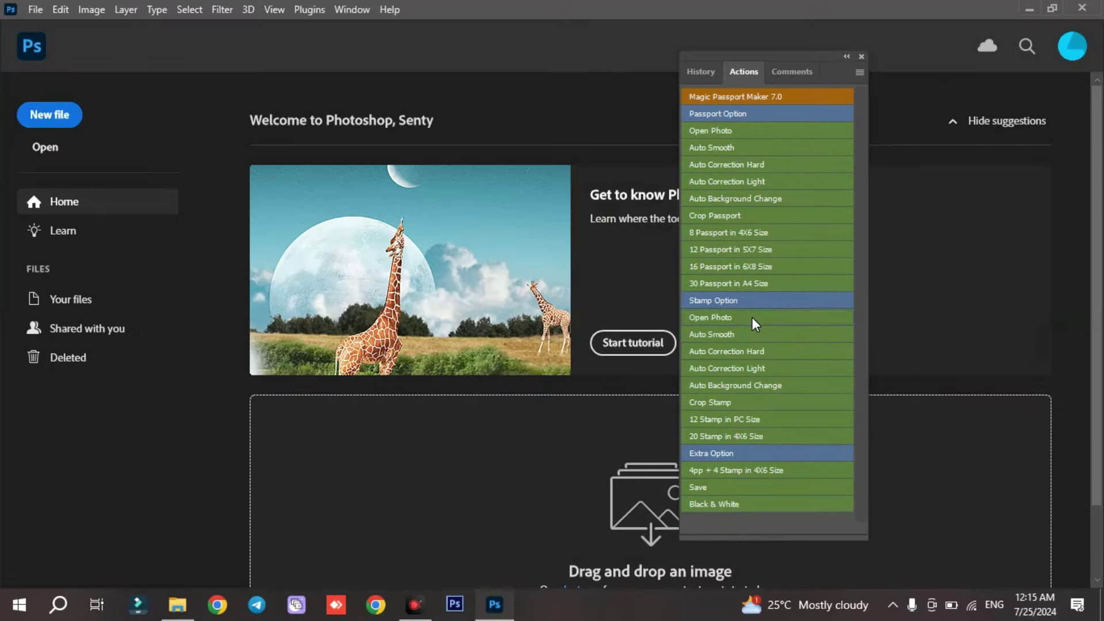
pyautogui.click(750, 316)
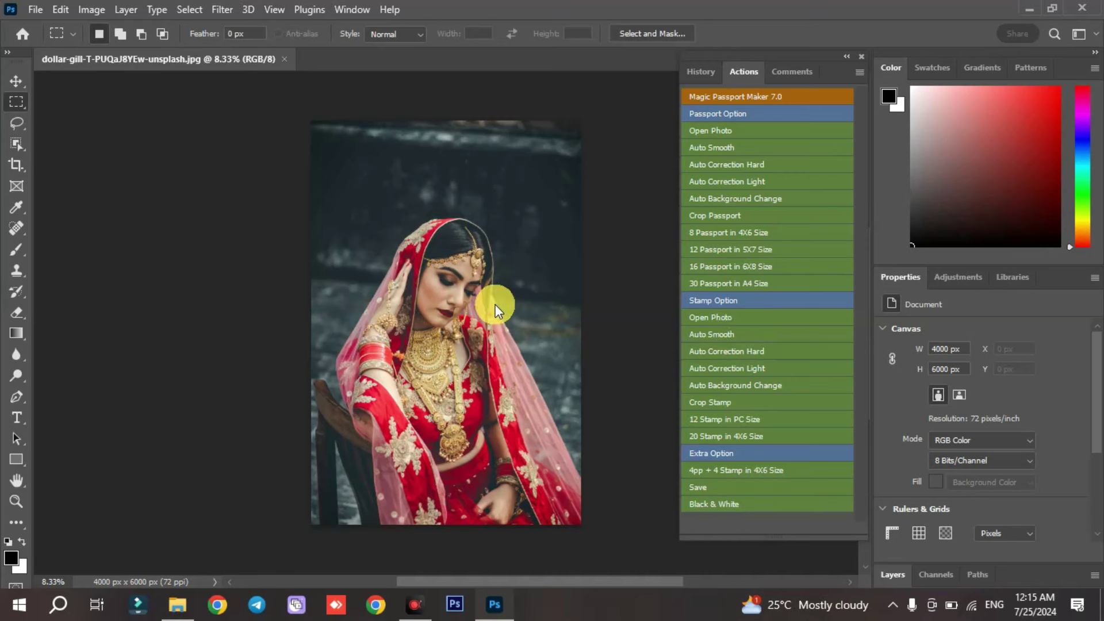
# - After Auto Smooth, apply Auto Correction Hard, then Light, then Hard again to the bride photo
pyautogui.moveTo(505, 229)
pyautogui.mouseDown()
pyautogui.moveTo(495, 155)
pyautogui.moveTo(470, 137)
pyautogui.mouseUp()
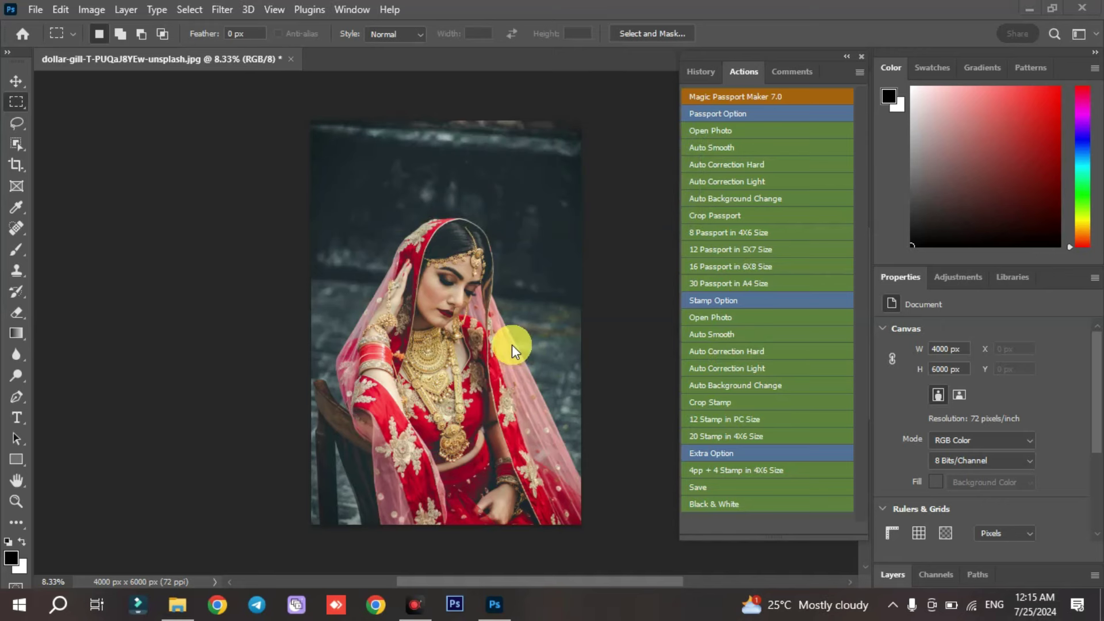
pyautogui.scroll(-5, 566, 325)
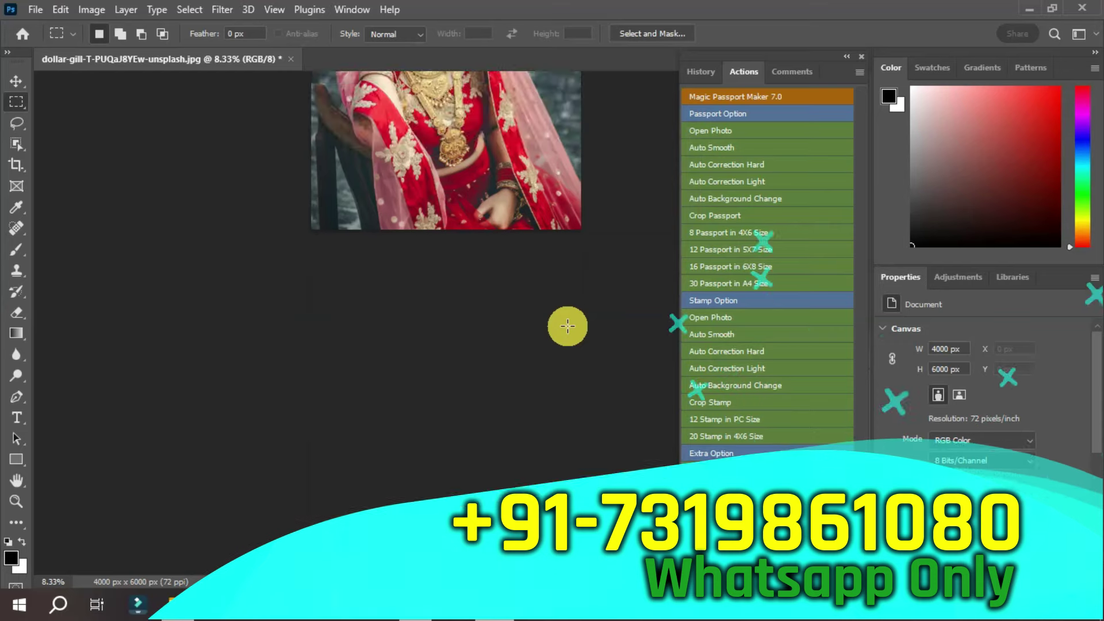
pyautogui.hotkey('ctrl', '+')
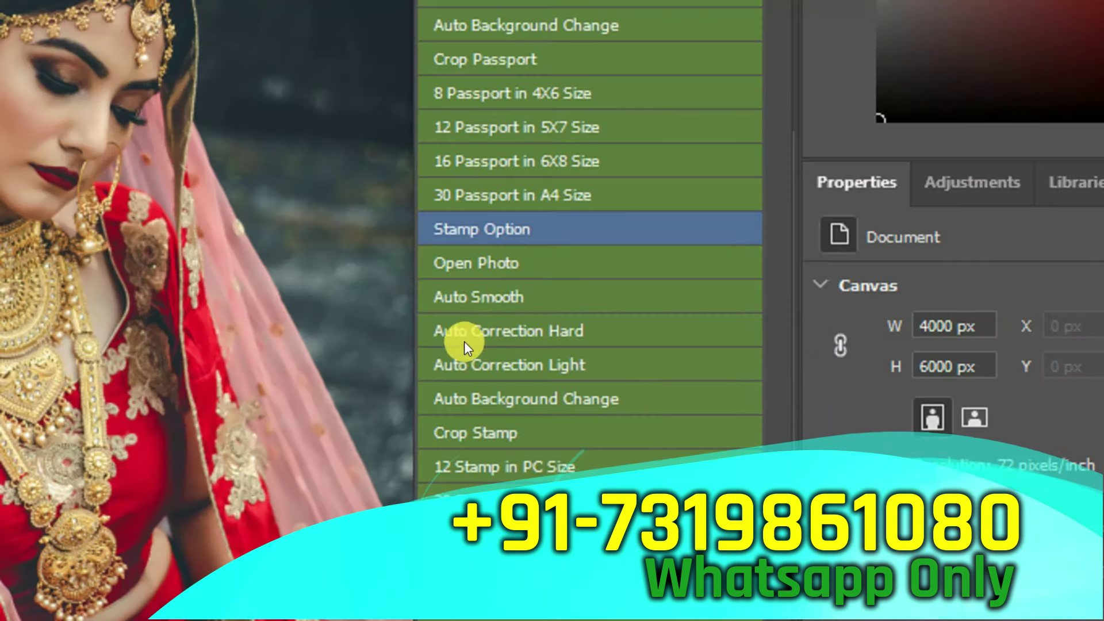
pyautogui.click(758, 352)
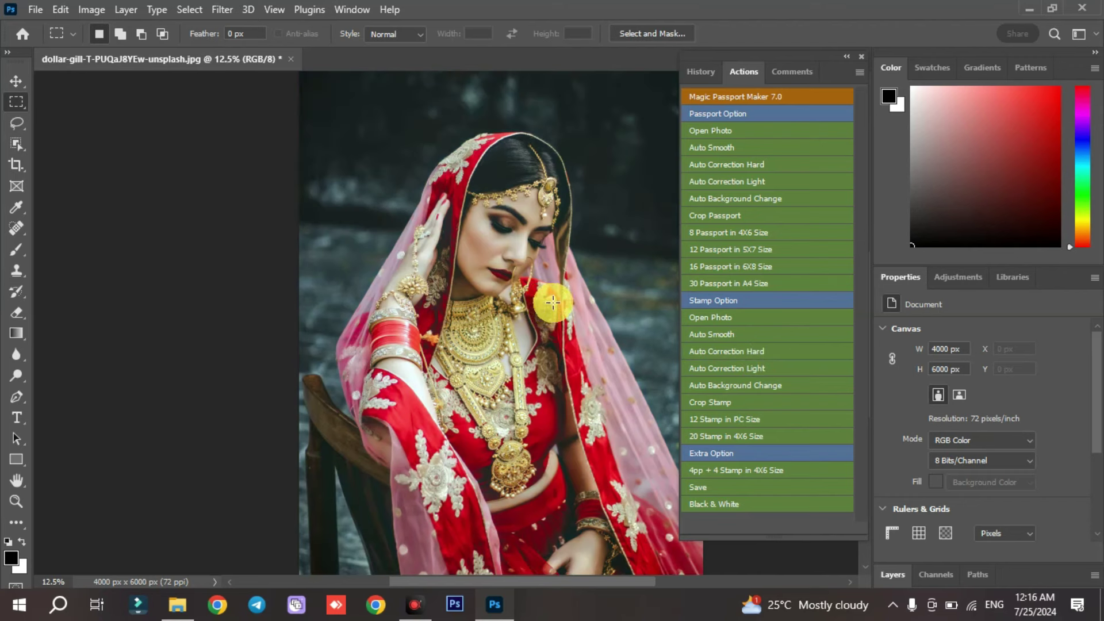
pyautogui.click(744, 368)
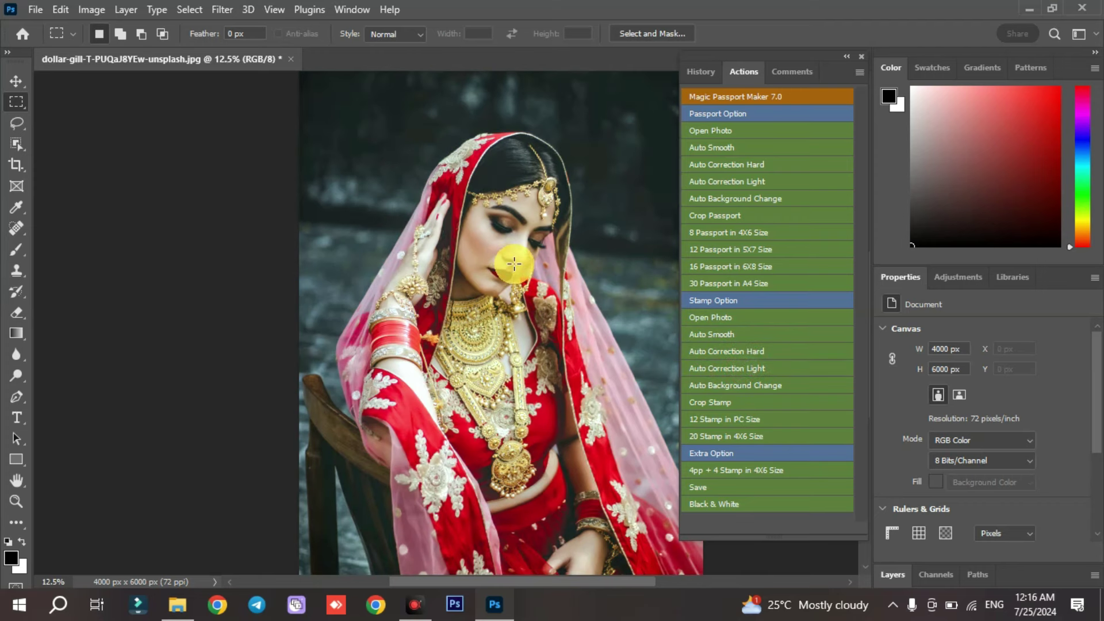
pyautogui.click(756, 359)
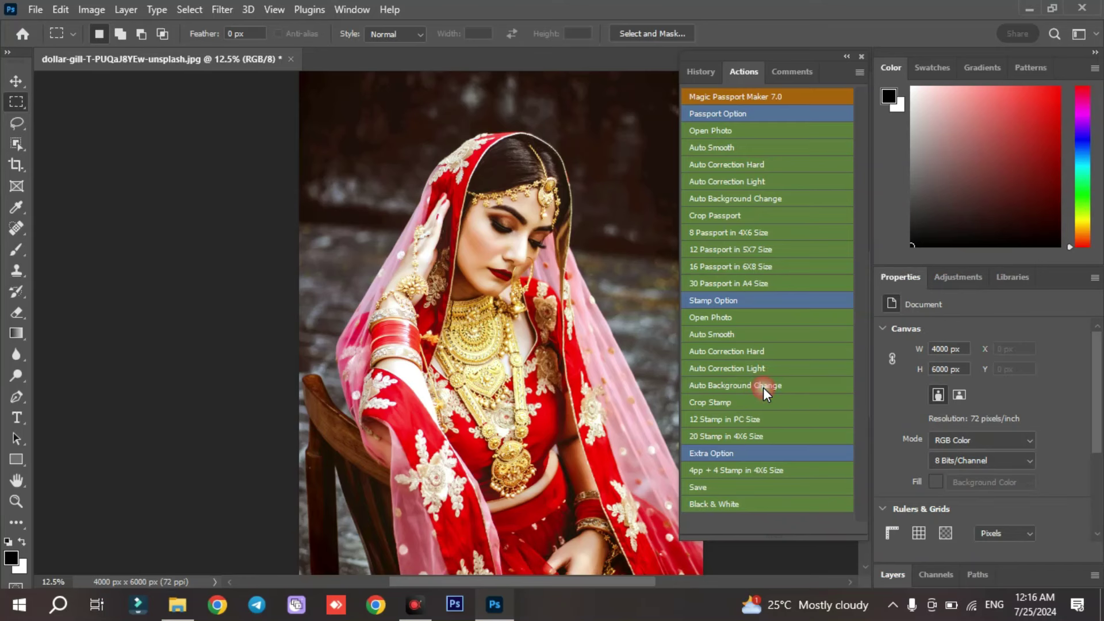
# - Run Auto Background Change and pick Red.jpg from the Color folder as the new backdrop
pyautogui.click(764, 387)
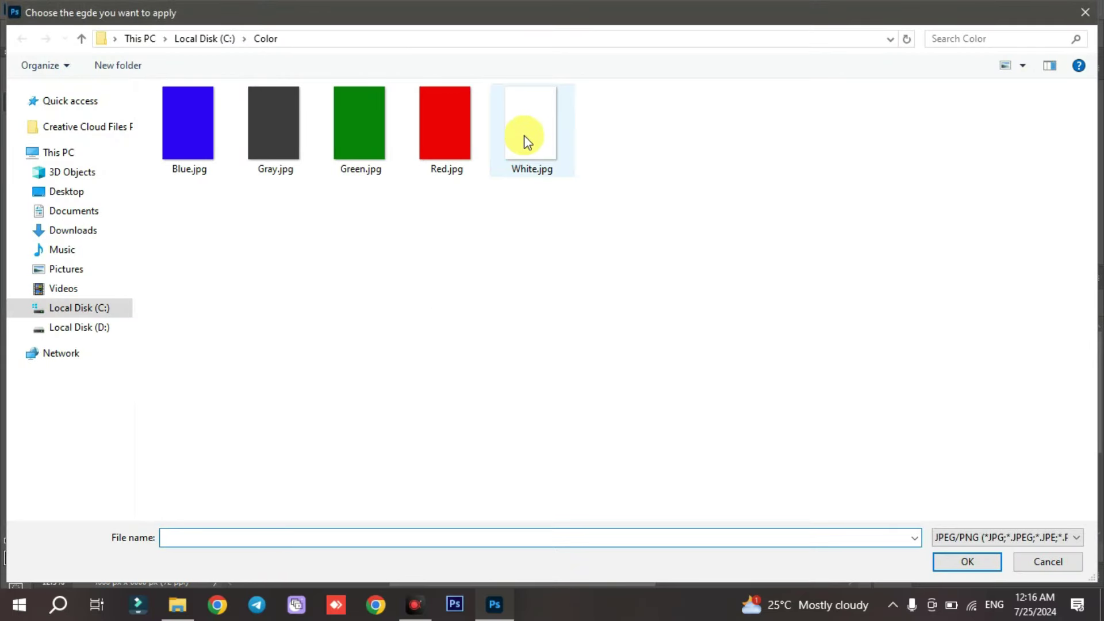
pyautogui.click(460, 141)
pyautogui.doubleClick(456, 135)
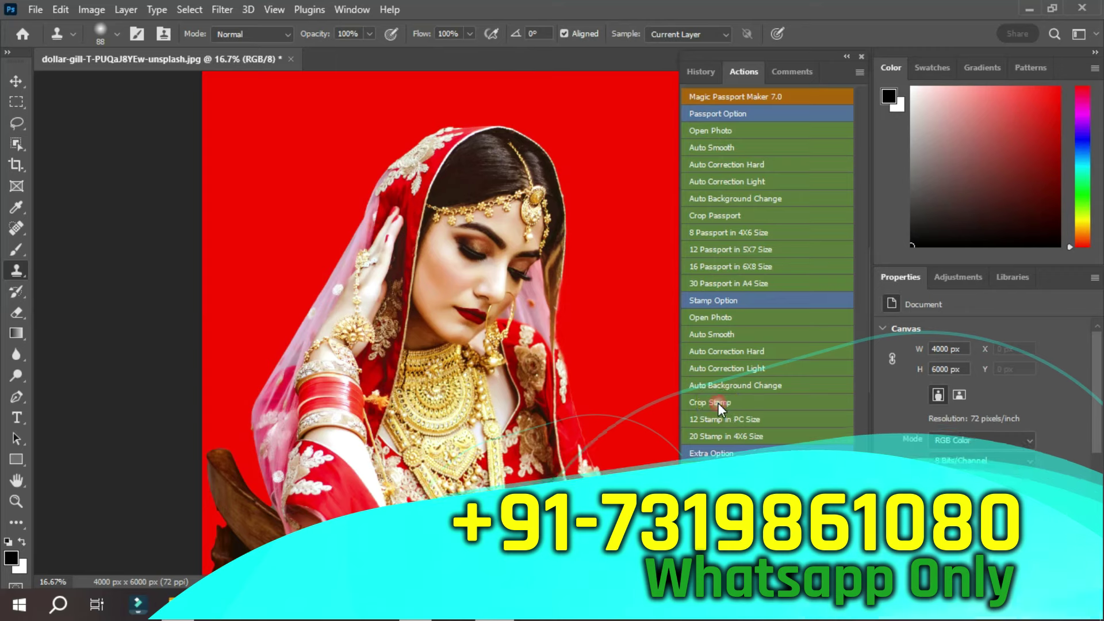
# - Run Crop Stamp and frame the bride's face, committing a 236 × 295 px crop
pyautogui.click(717, 402)
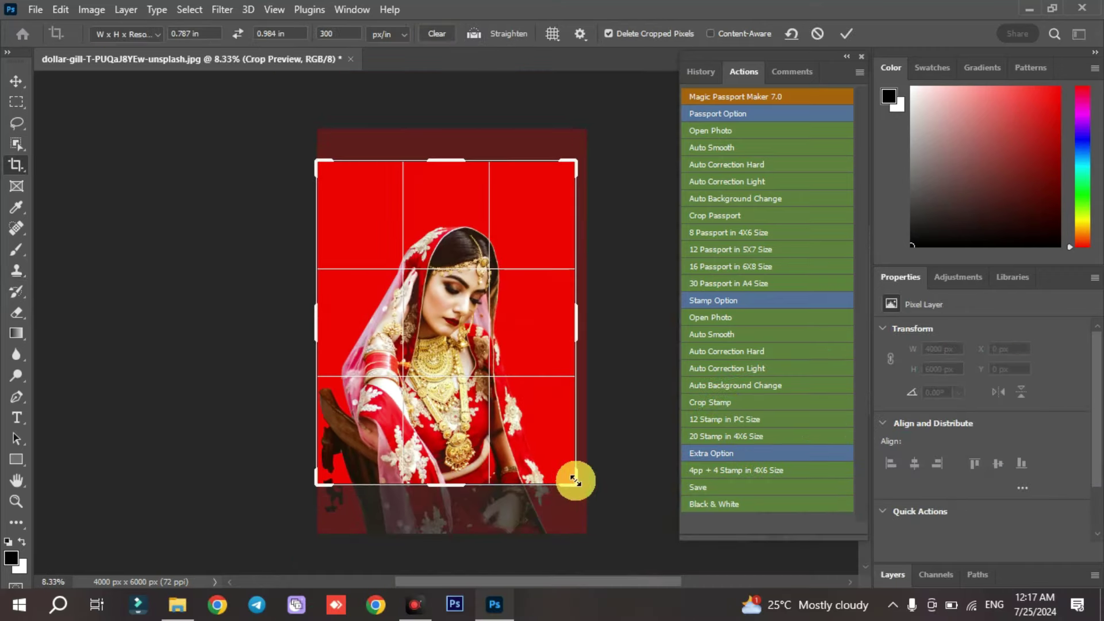
pyautogui.moveTo(575, 480); pyautogui.dragTo(528, 443)
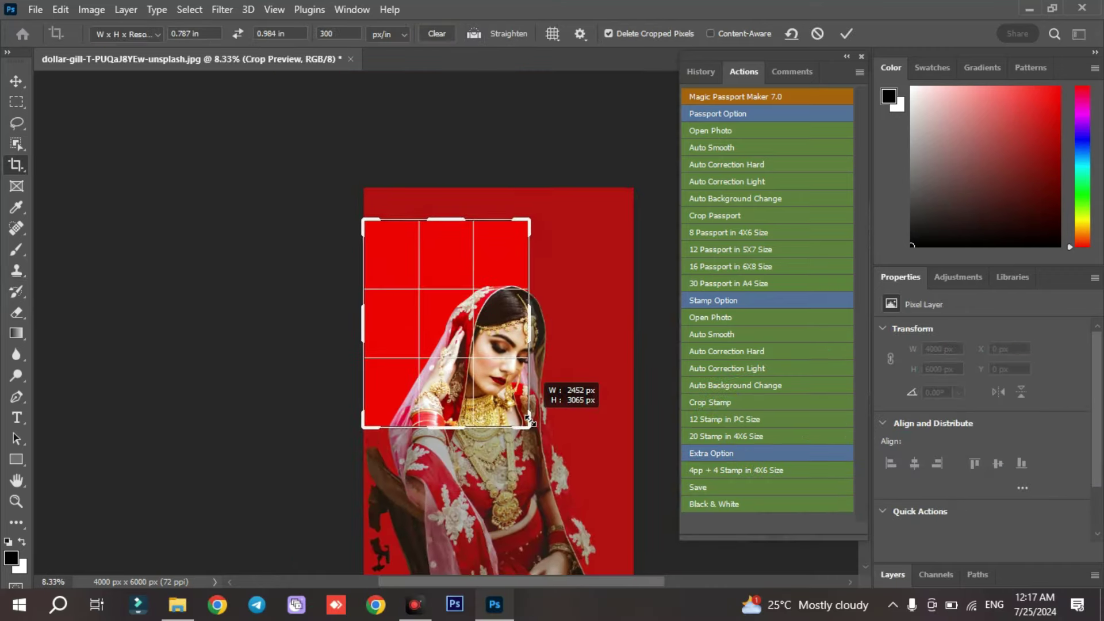
pyautogui.moveTo(495, 391); pyautogui.dragTo(459, 363)
pyautogui.press('Return')
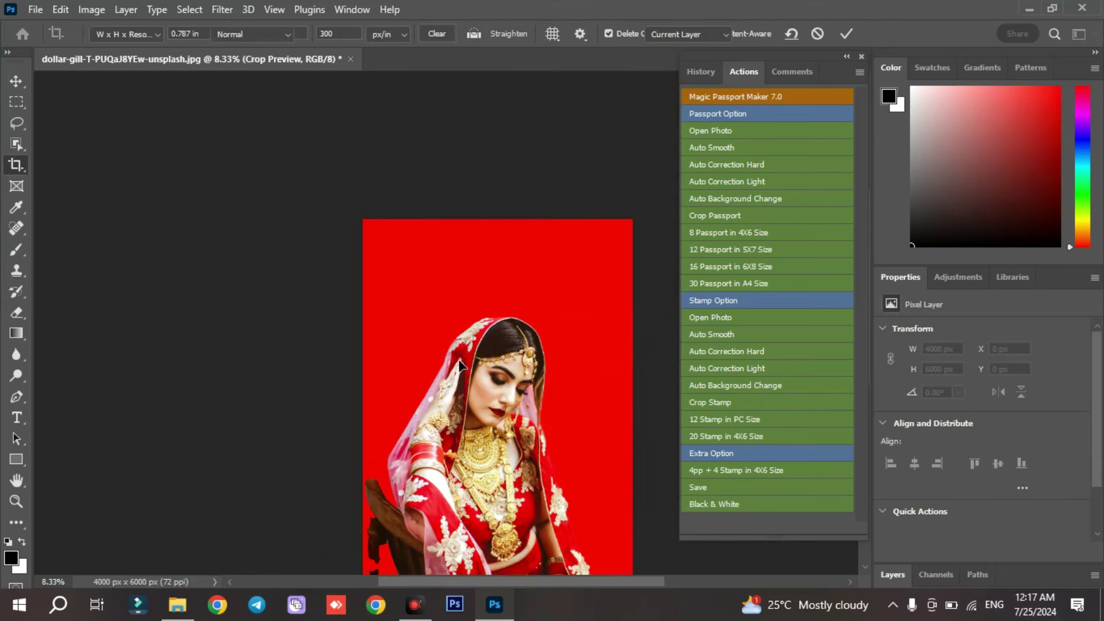
pyautogui.scroll(4, 460, 357)
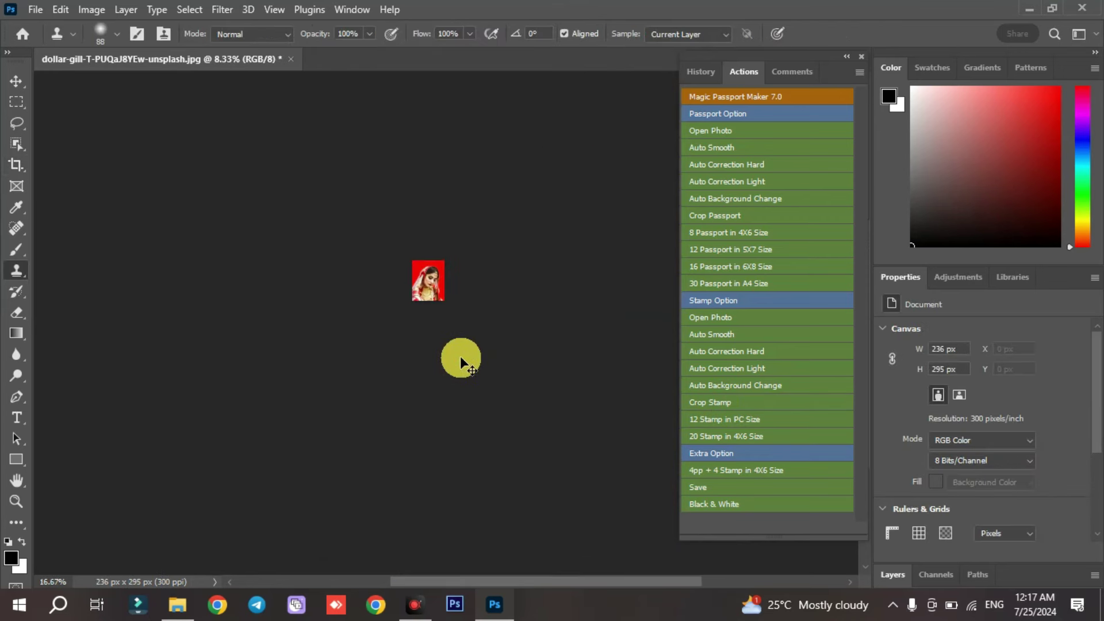
pyautogui.scroll(1, 439, 345)
pyautogui.click(16, 81)
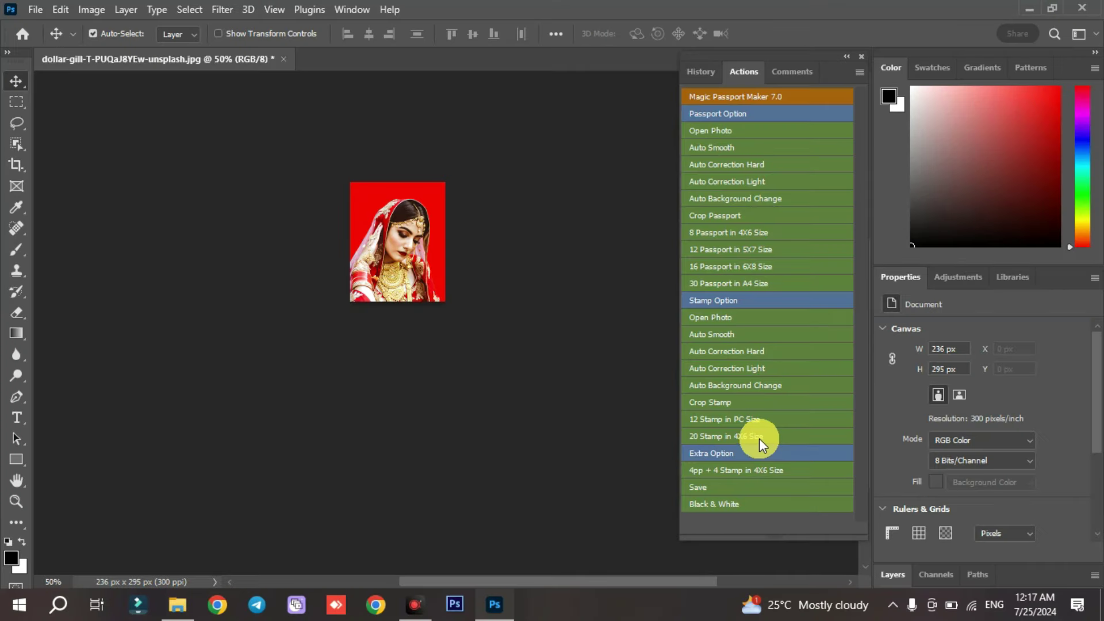
# - Build the 20-stamp 4x6 sheet with a 1 px black border and close it unsaved, then close the bride photo
pyautogui.click(759, 437)
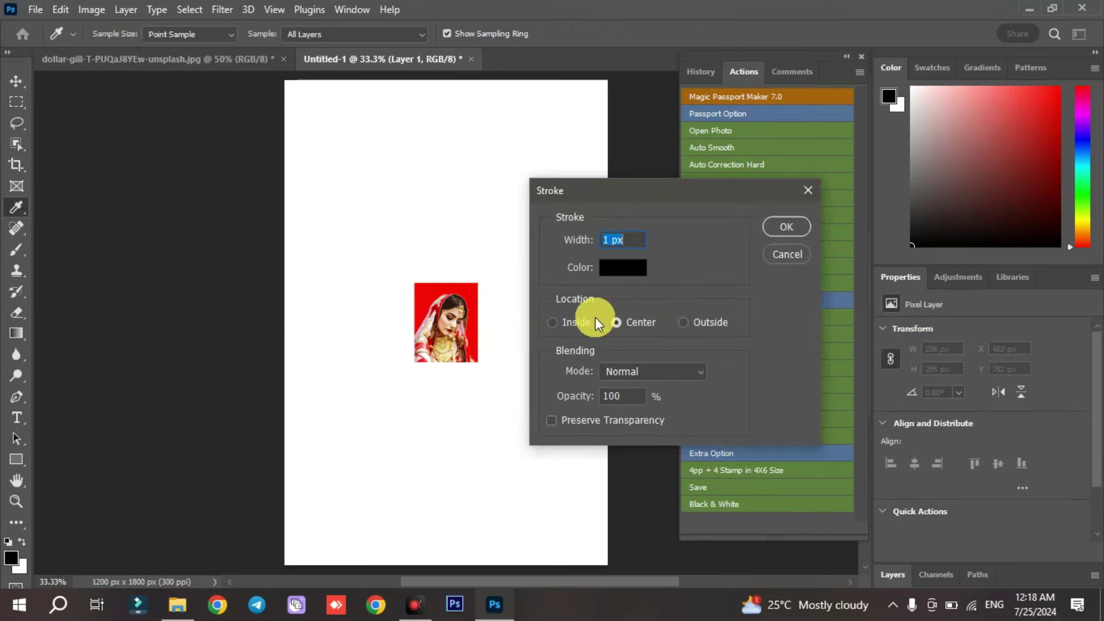
pyautogui.click(780, 229)
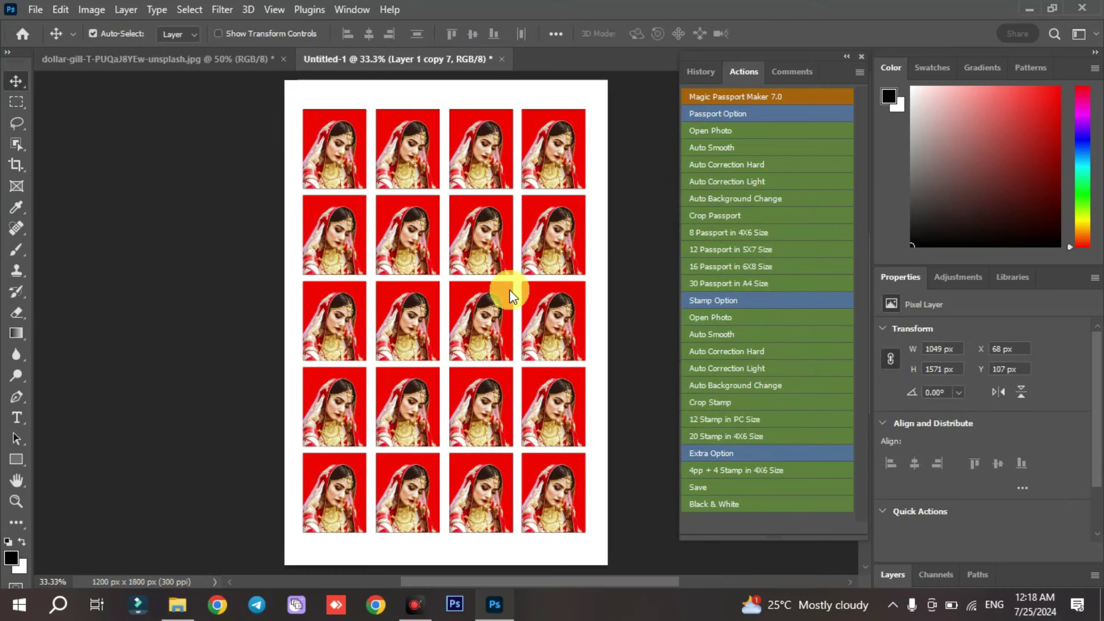
pyautogui.click(501, 58)
pyautogui.click(569, 236)
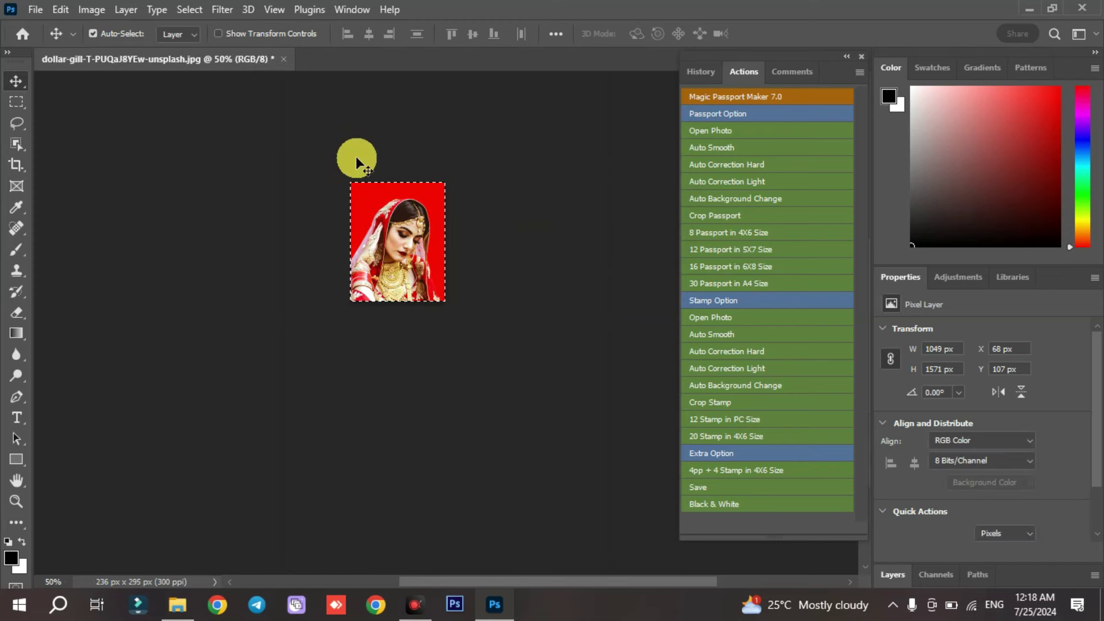
pyautogui.click(284, 59)
# - Discard the bride photo's changes and open bella-pon-fruitsia-y9HsMX3-mUY-unsplash.jpg
pyautogui.click(545, 235)
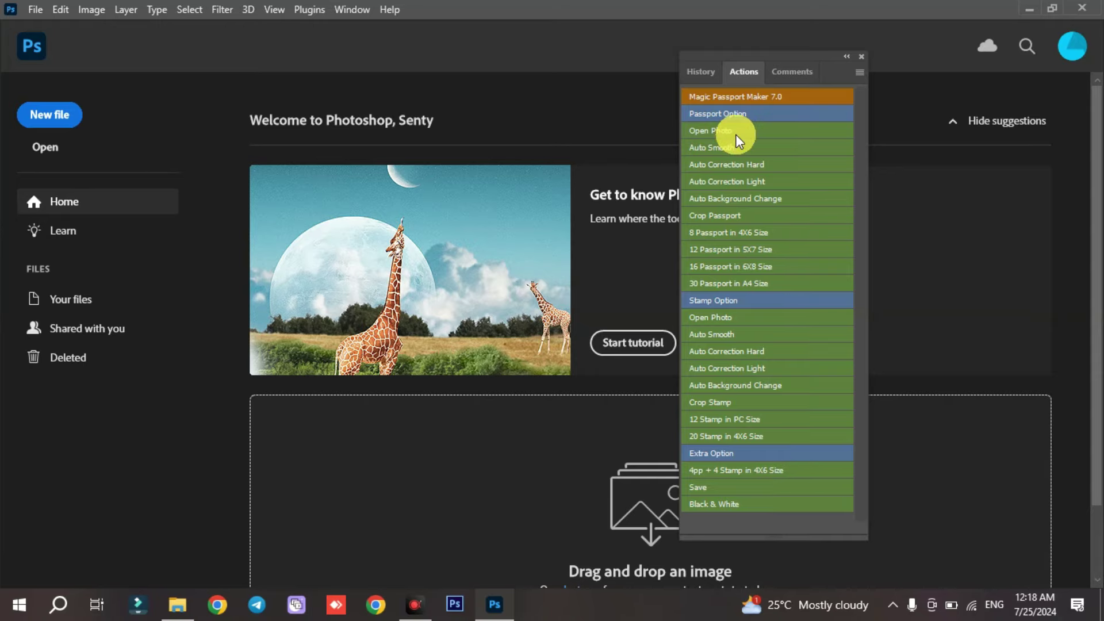
pyautogui.click(736, 133)
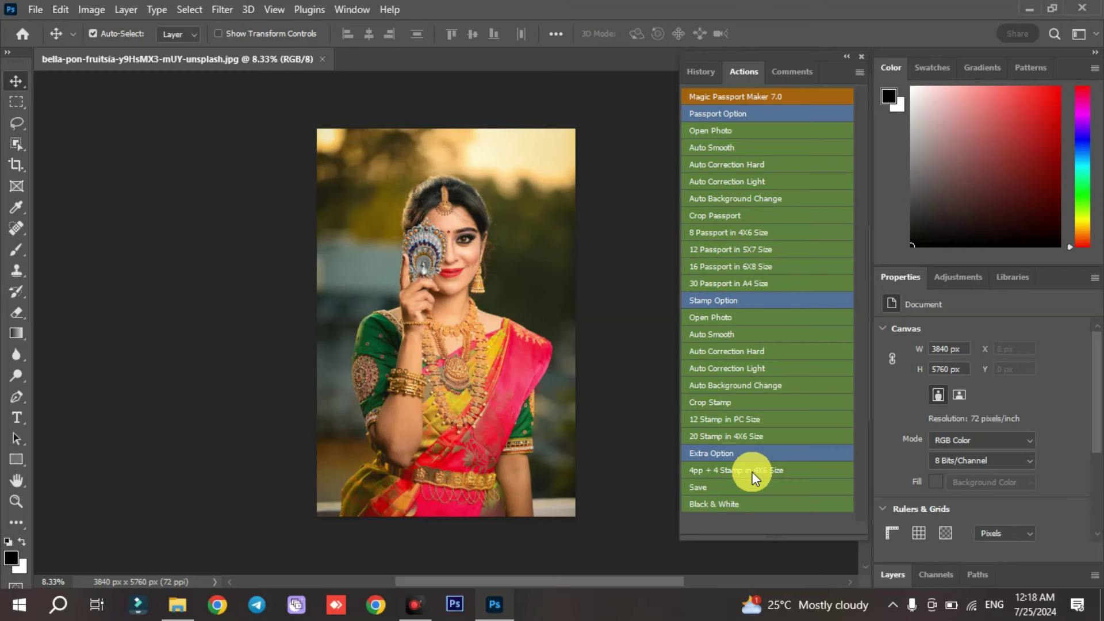
# - Run '4pp + 4 Stamp in 4X6 Size', fit the passport crop to the face, and accept the 1 px black border
pyautogui.click(752, 472)
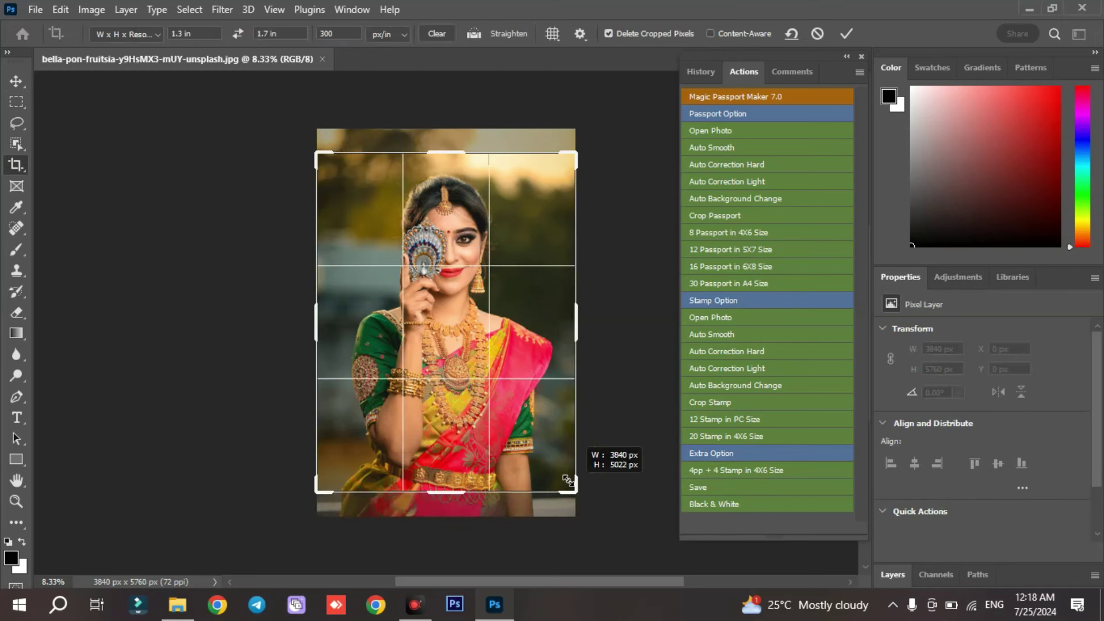
pyautogui.moveTo(582, 485); pyautogui.dragTo(520, 457)
pyautogui.moveTo(477, 374)
pyautogui.mouseDown()
pyautogui.moveTo(486, 388)
pyautogui.moveTo(467, 385)
pyautogui.mouseUp()
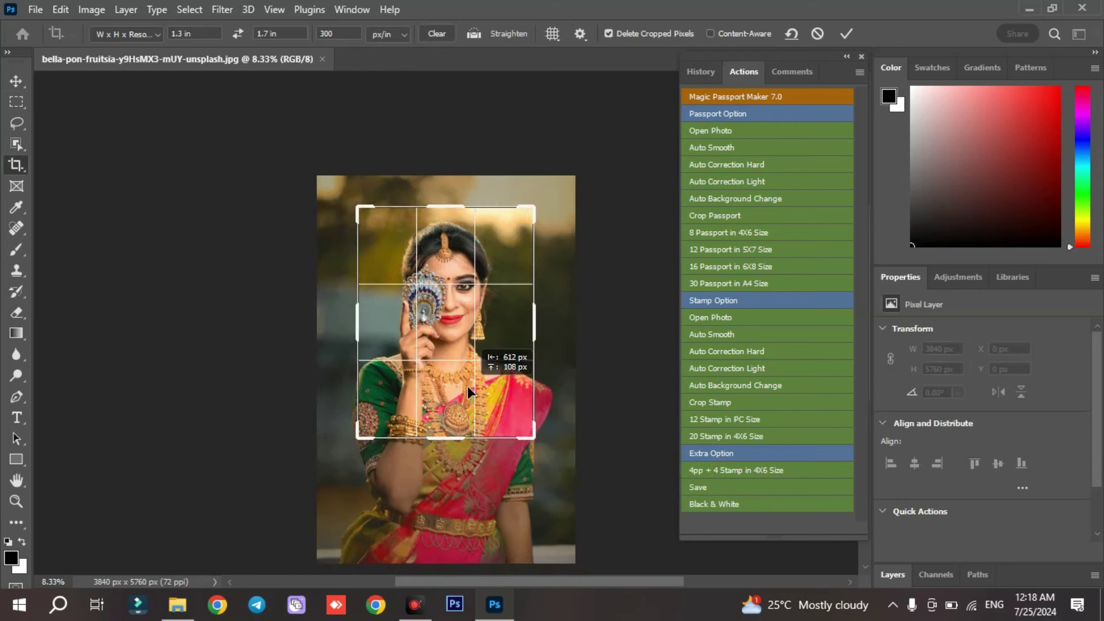
pyautogui.doubleClick(468, 385)
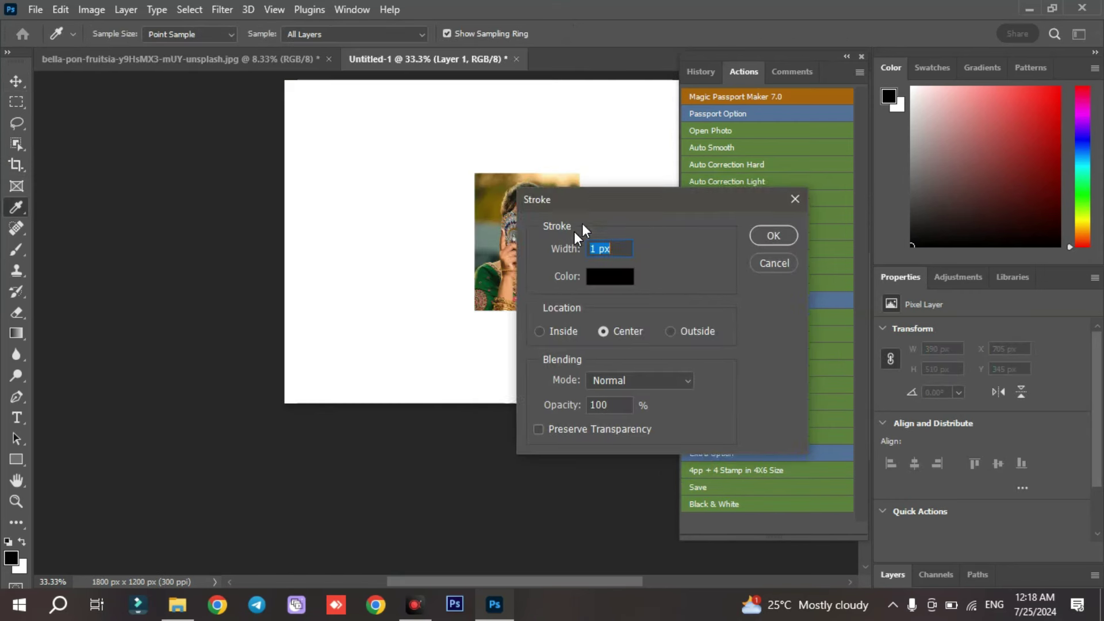
pyautogui.click(591, 378)
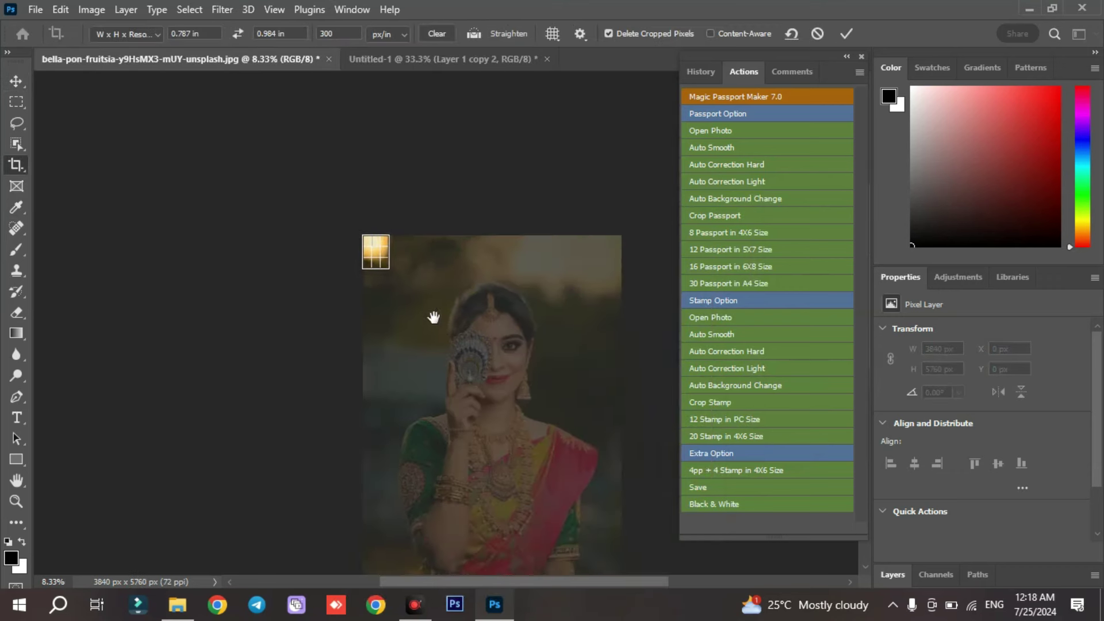
# - Frame and commit the stamp-size crop around the face, accepting its border
pyautogui.moveTo(347, 222); pyautogui.dragTo(429, 314)
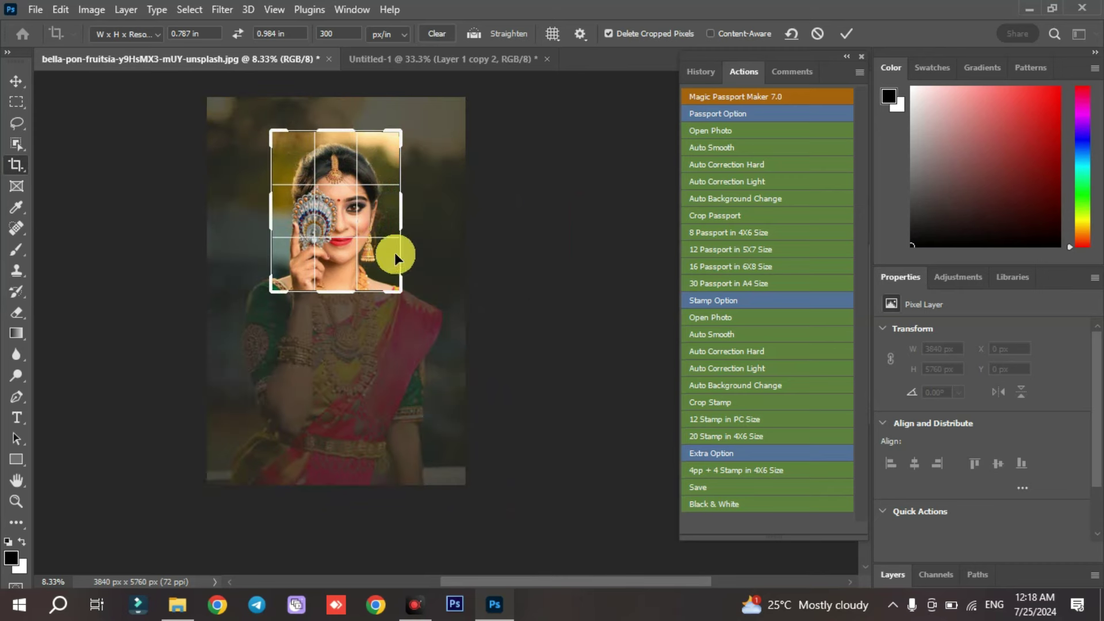
pyautogui.moveTo(372, 278); pyautogui.dragTo(402, 288)
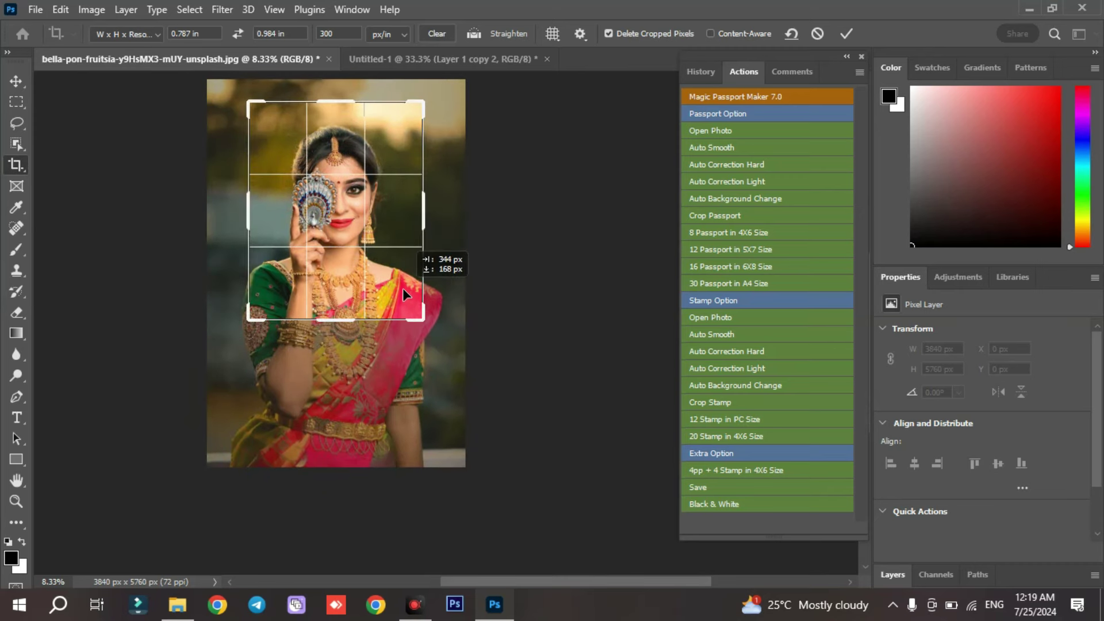
pyautogui.press('Return')
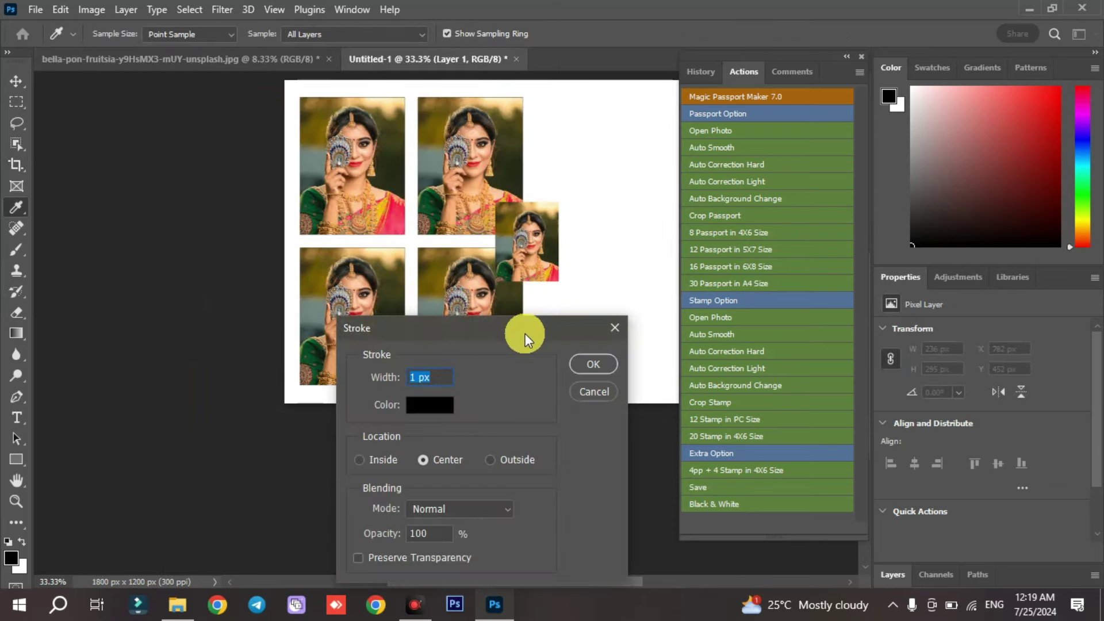
pyautogui.click(583, 364)
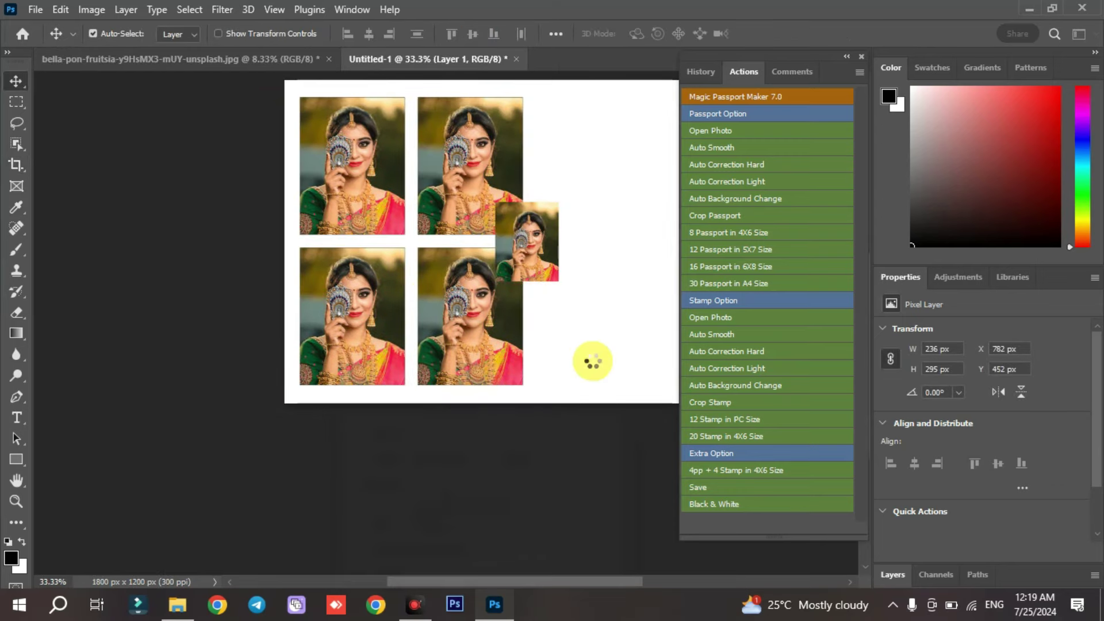
# - Float the Untitled-1 photo sheet in its own window, moved up-left and enlarged
pyautogui.moveTo(461, 63)
pyautogui.mouseDown()
pyautogui.moveTo(315, 173)
pyautogui.moveTo(245, 161)
pyautogui.mouseUp()
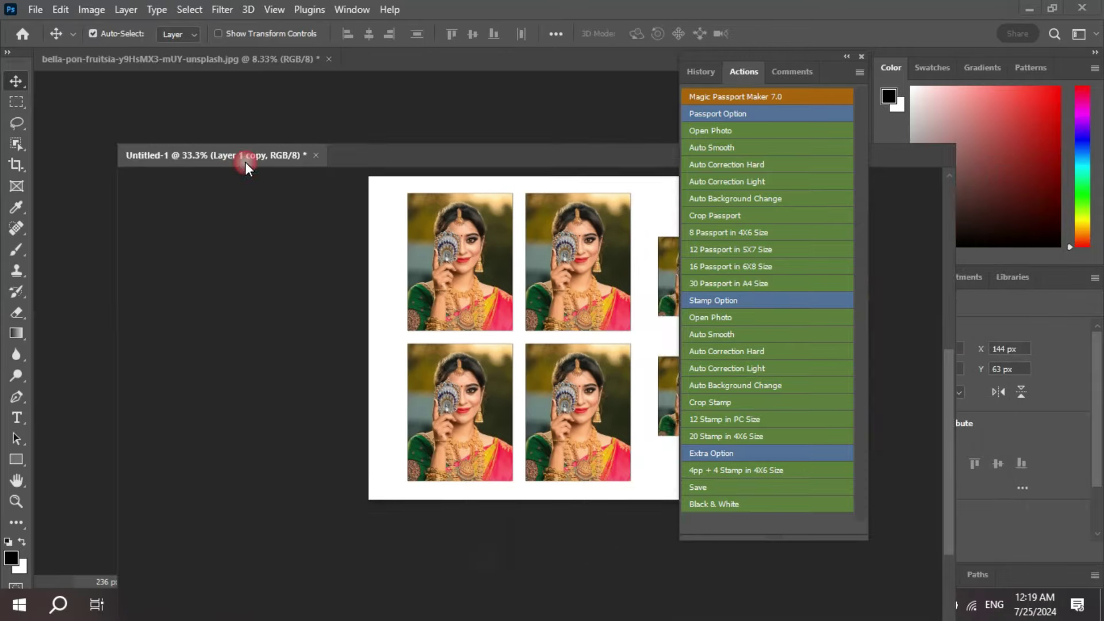
pyautogui.moveTo(418, 160); pyautogui.dragTo(392, 137)
pyautogui.moveTo(586, 467); pyautogui.dragTo(637, 515)
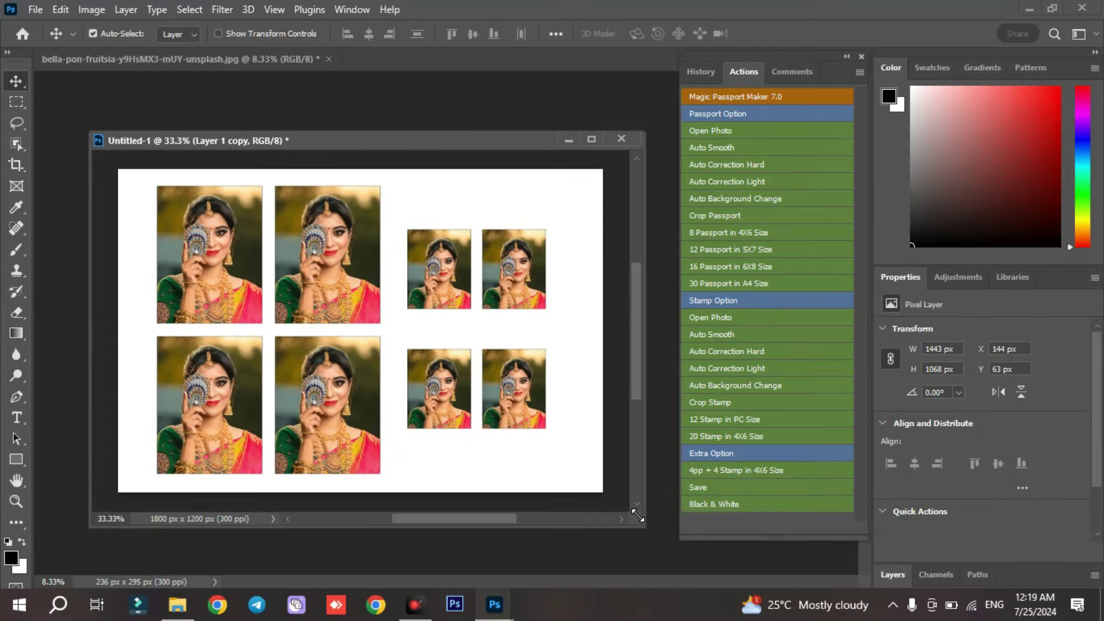
pyautogui.click(637, 515)
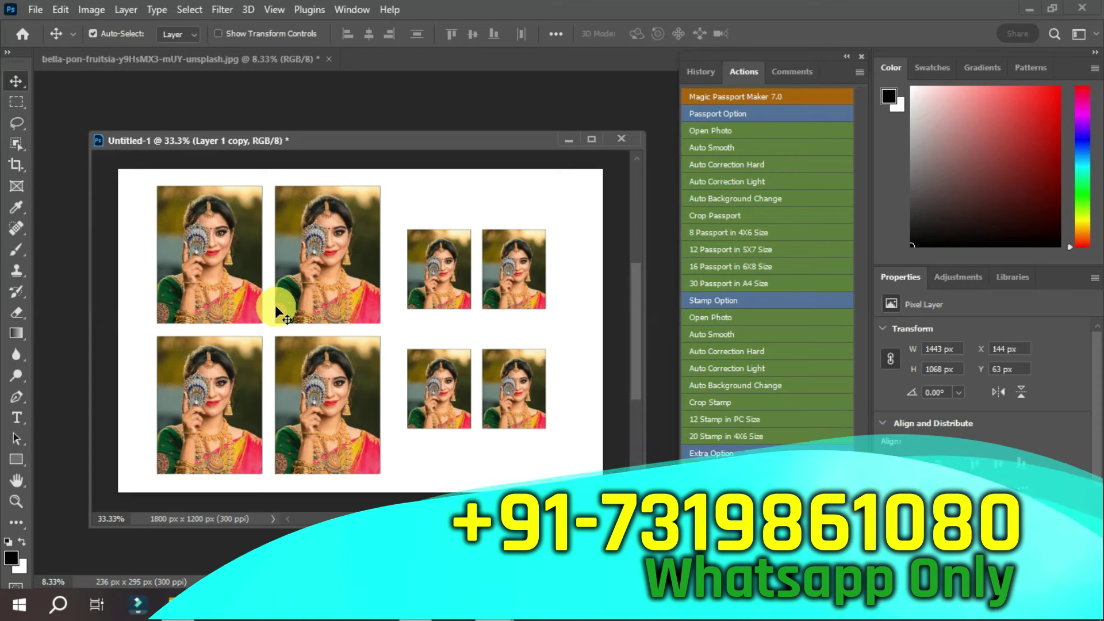
# - Apply the Black & White action to the top two passport photos and bottom-right two stamps
pyautogui.click(21, 105)
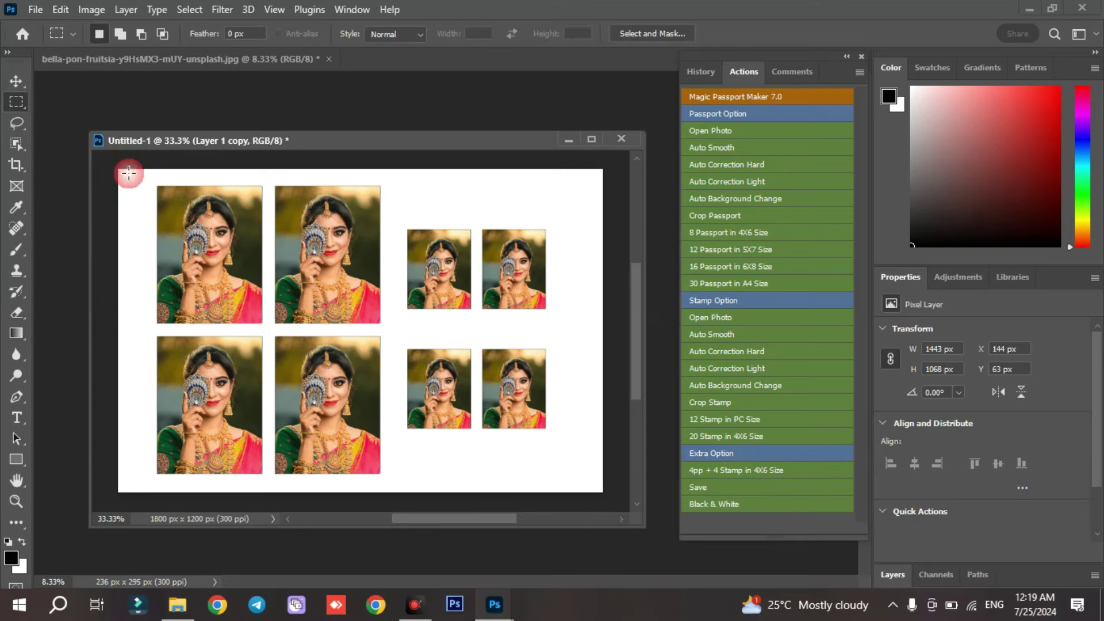
pyautogui.moveTo(137, 175); pyautogui.dragTo(389, 333)
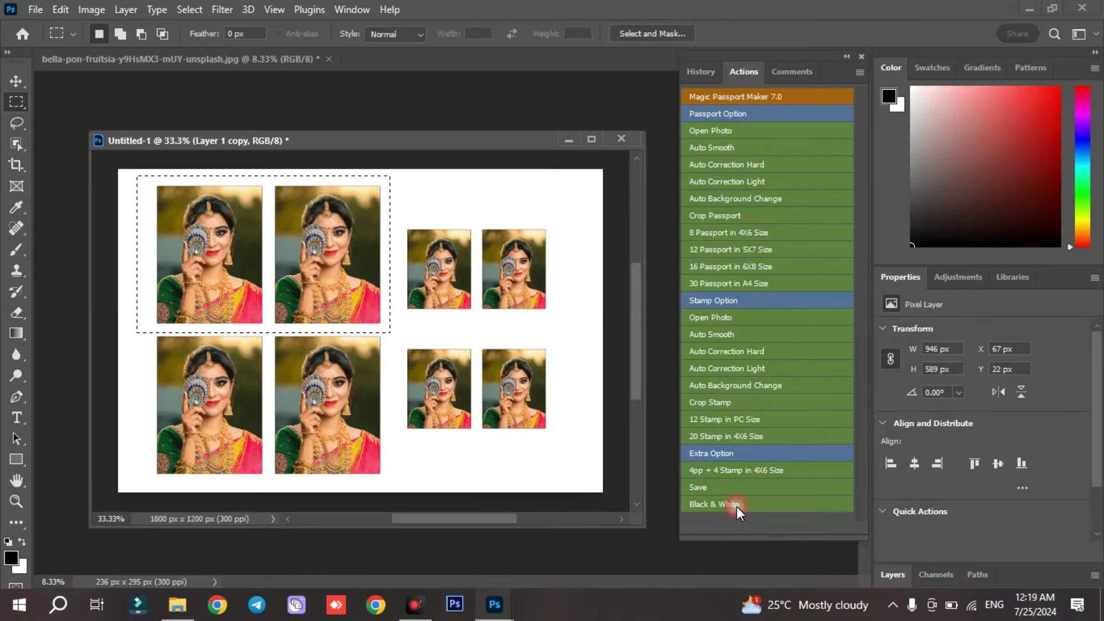
pyautogui.click(737, 506)
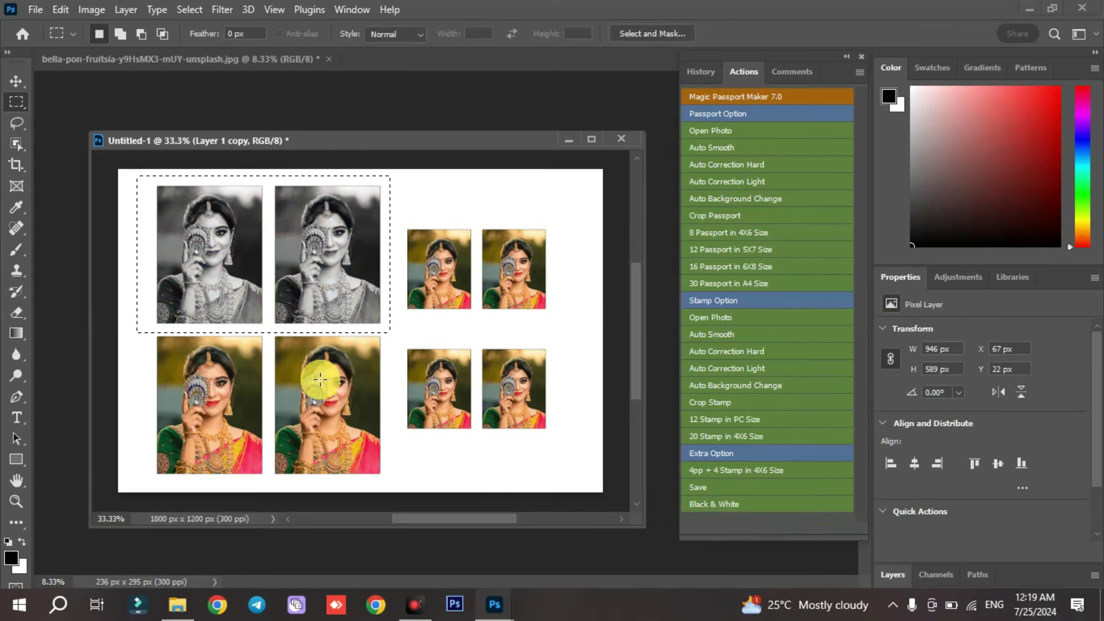
pyautogui.moveTo(396, 338); pyautogui.dragTo(562, 442)
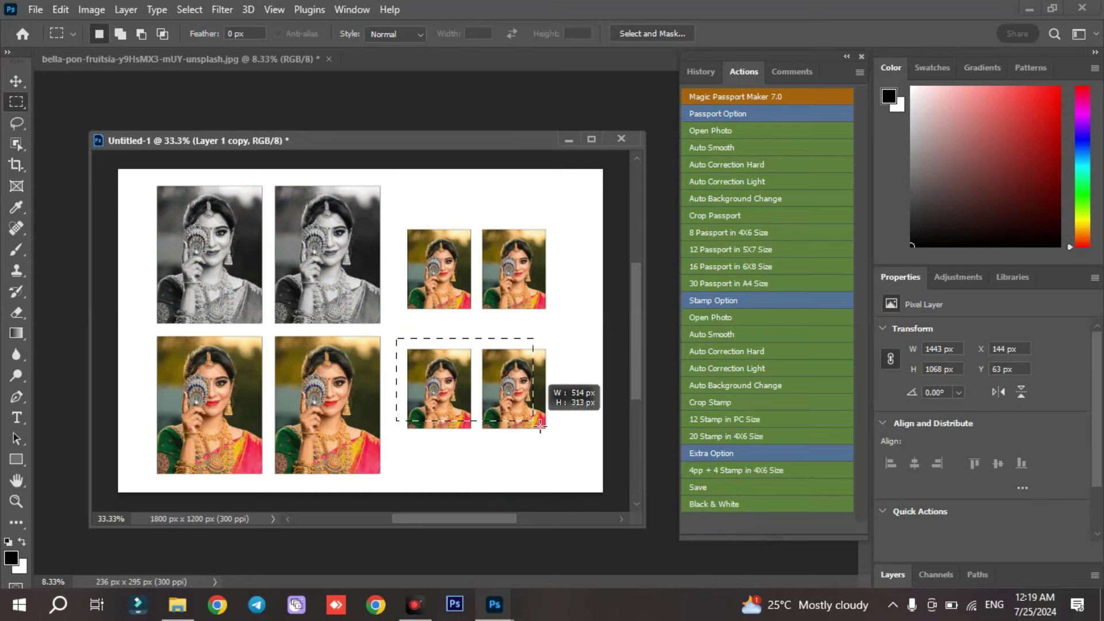
pyautogui.click(746, 502)
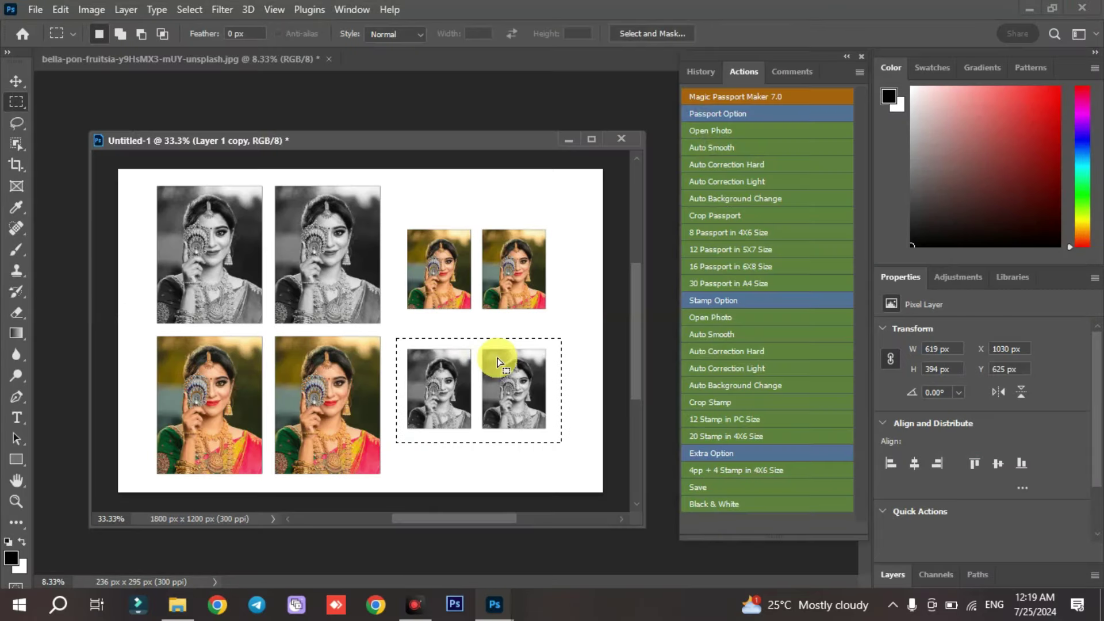
pyautogui.hotkey('ctrl', 'd')
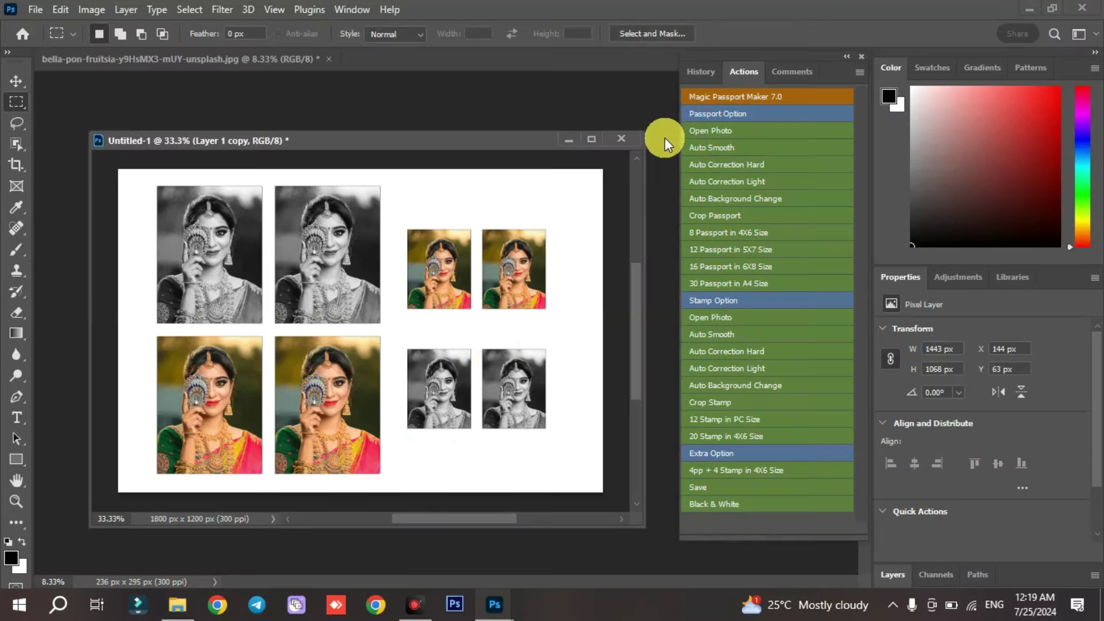
# - Close the Untitled-1 sheet without saving, then close the saree photo document
pyautogui.click(623, 137)
pyautogui.click(598, 240)
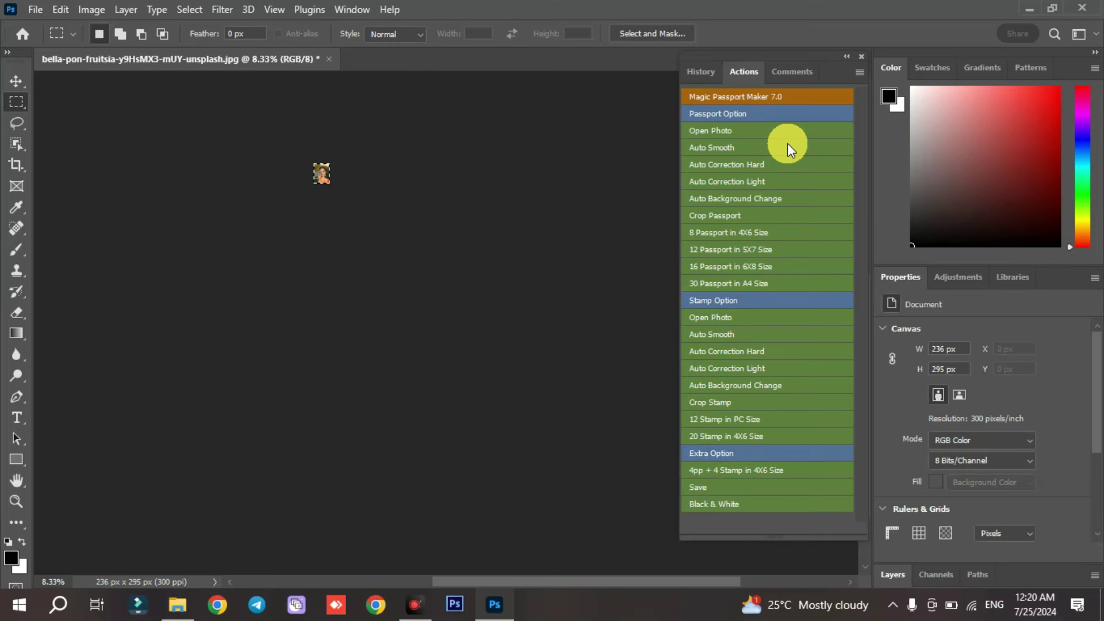
pyautogui.hotkey('ctrl', 'w')
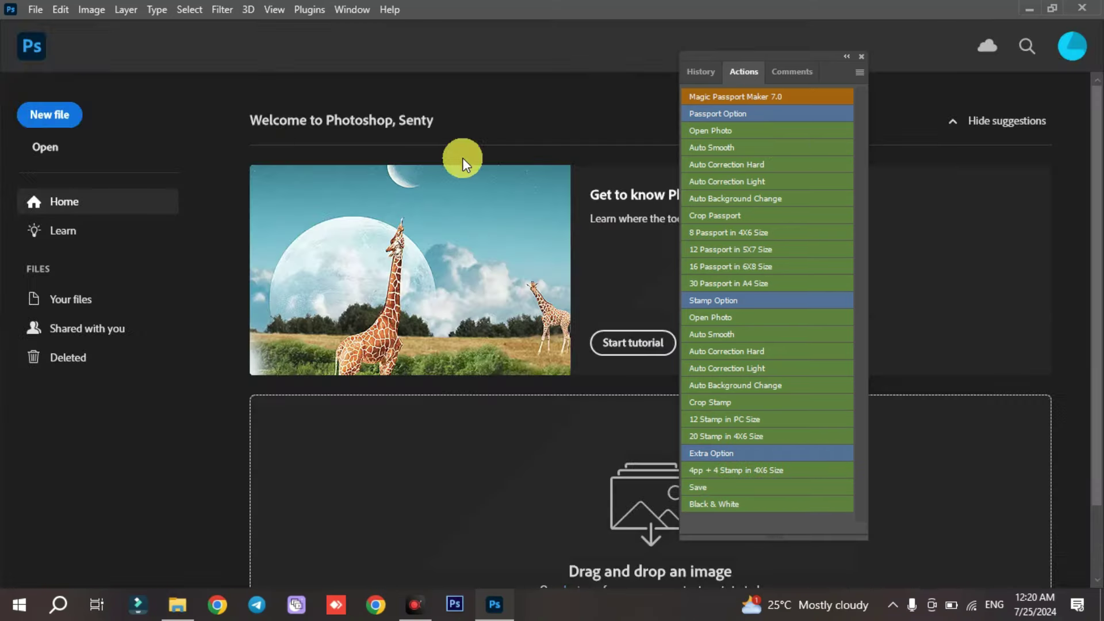
# - Minimize Photoshop to reveal the Windows desktop
pyautogui.click(1023, 6)
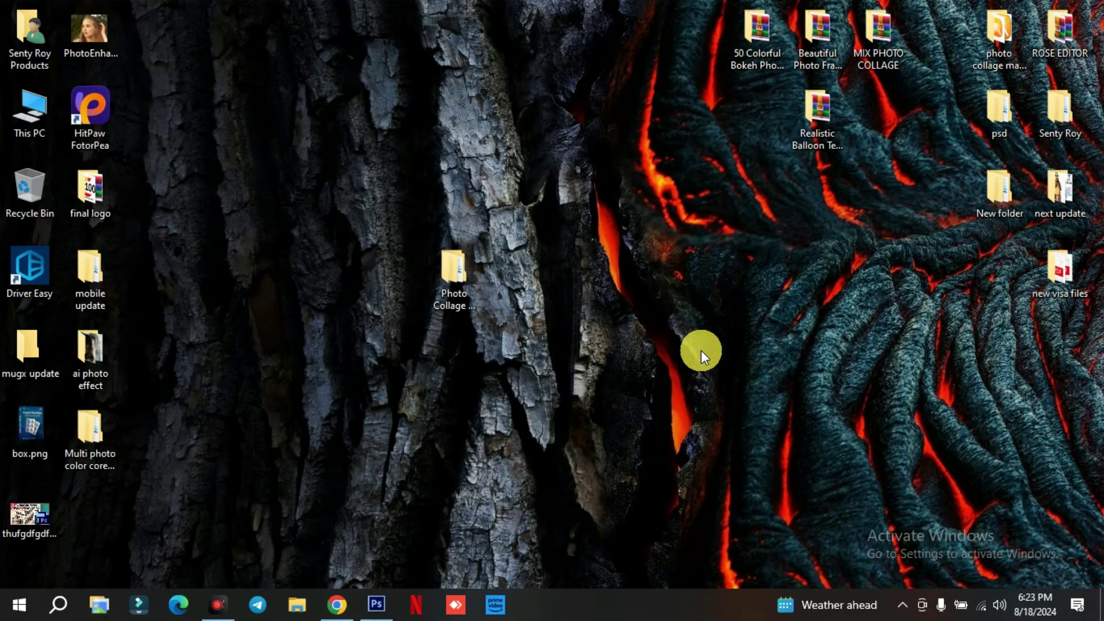
# - Return to the YouTube video and expand its full description
pyautogui.click(337, 604)
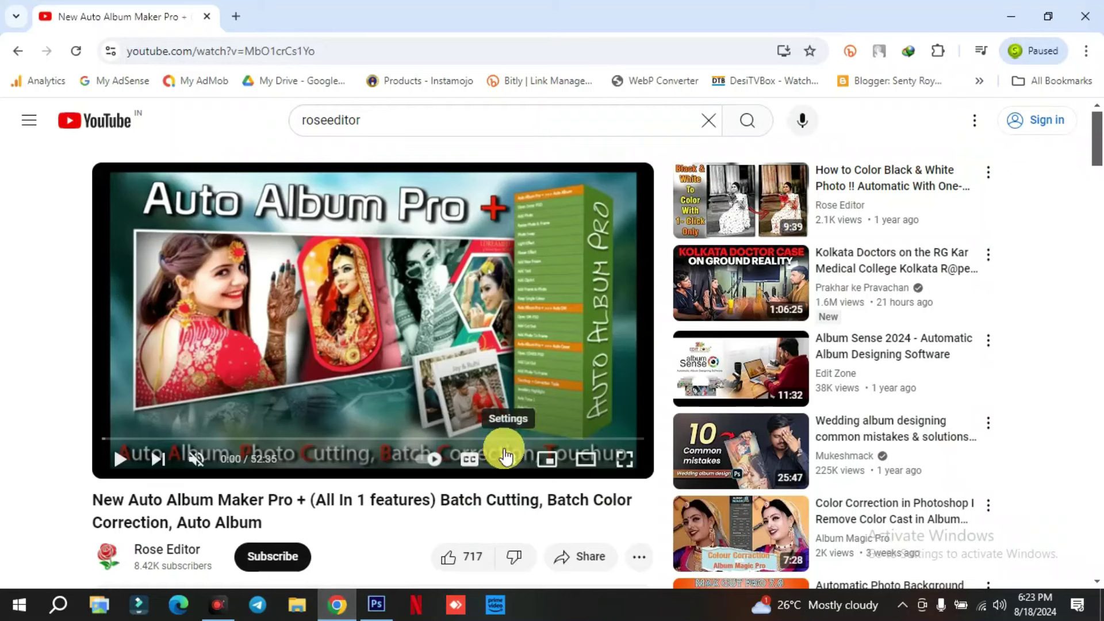
pyautogui.moveTo(371, 439); pyautogui.dragTo(370, 440)
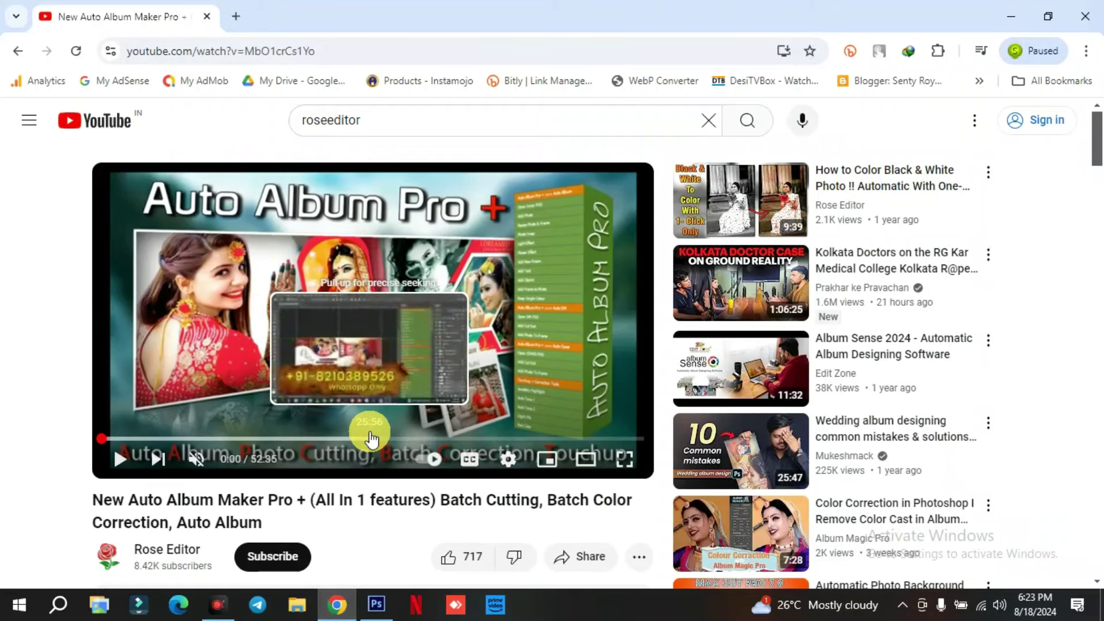
pyautogui.scroll(-3, 357, 437)
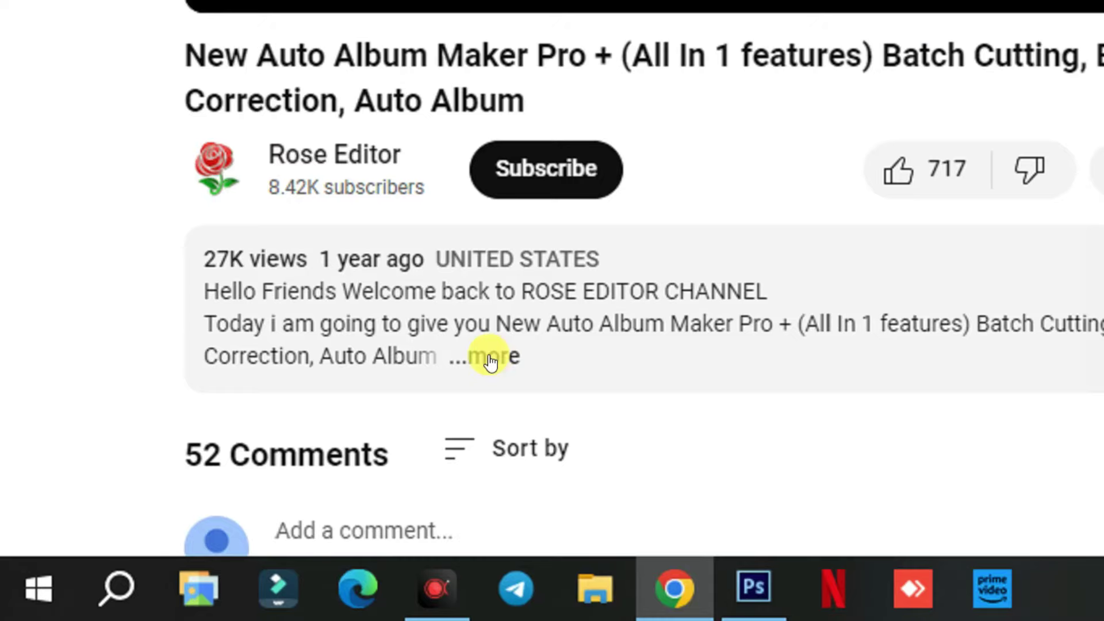
pyautogui.click(254, 494)
pyautogui.scroll(-5, 825, 267)
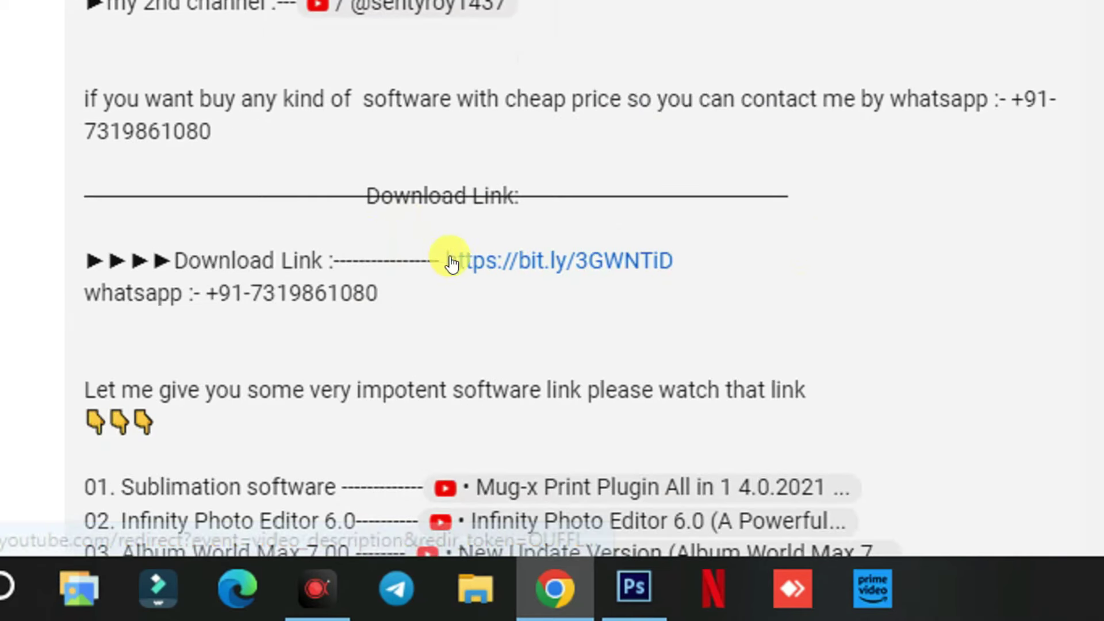
# - Mark the Download Link line and open its bit.ly URL in a new tab
pyautogui.moveTo(277, 260); pyautogui.dragTo(353, 260)
pyautogui.click(374, 258)
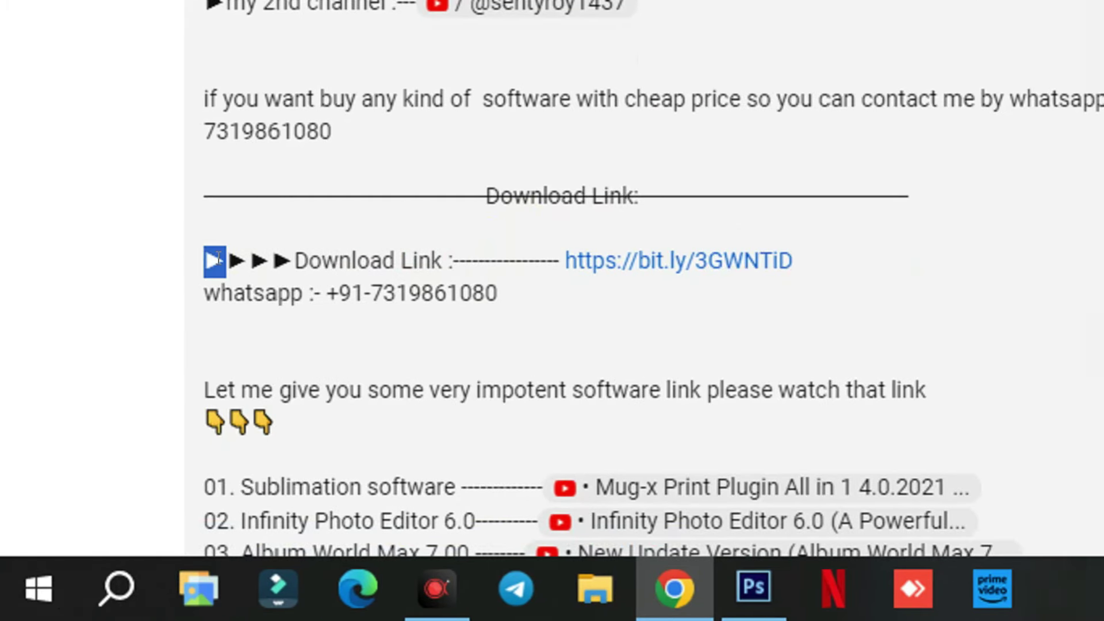
pyautogui.moveTo(127, 260); pyautogui.dragTo(376, 260)
pyautogui.click(482, 260)
pyautogui.moveTo(562, 260); pyautogui.dragTo(795, 270)
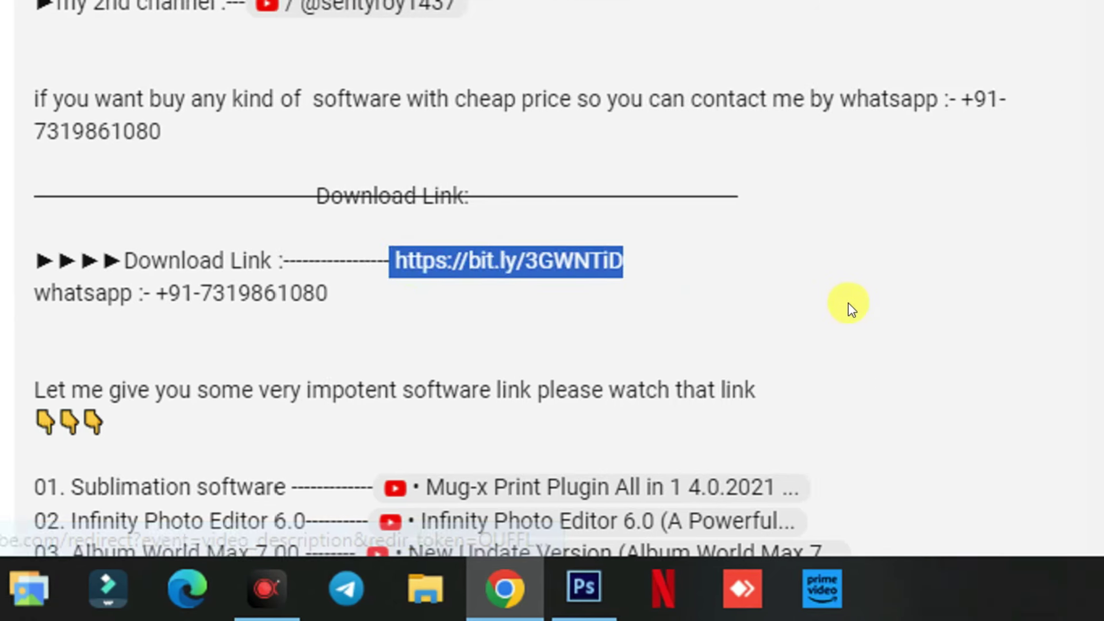
pyautogui.click(564, 244)
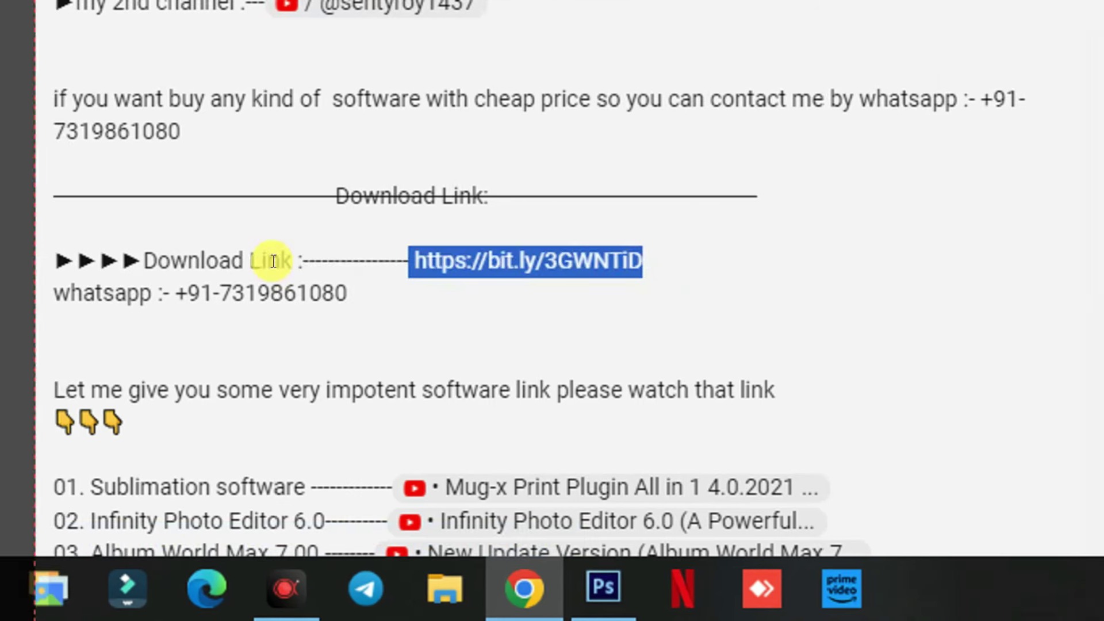
pyautogui.moveTo(282, 260); pyautogui.dragTo(448, 267)
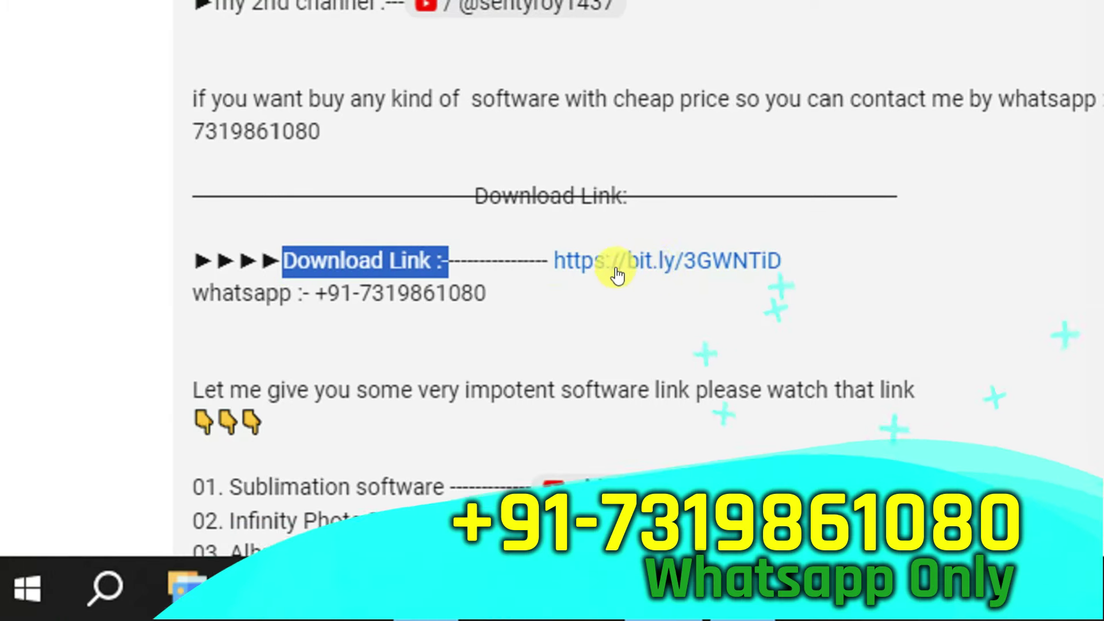
pyautogui.click(505, 260)
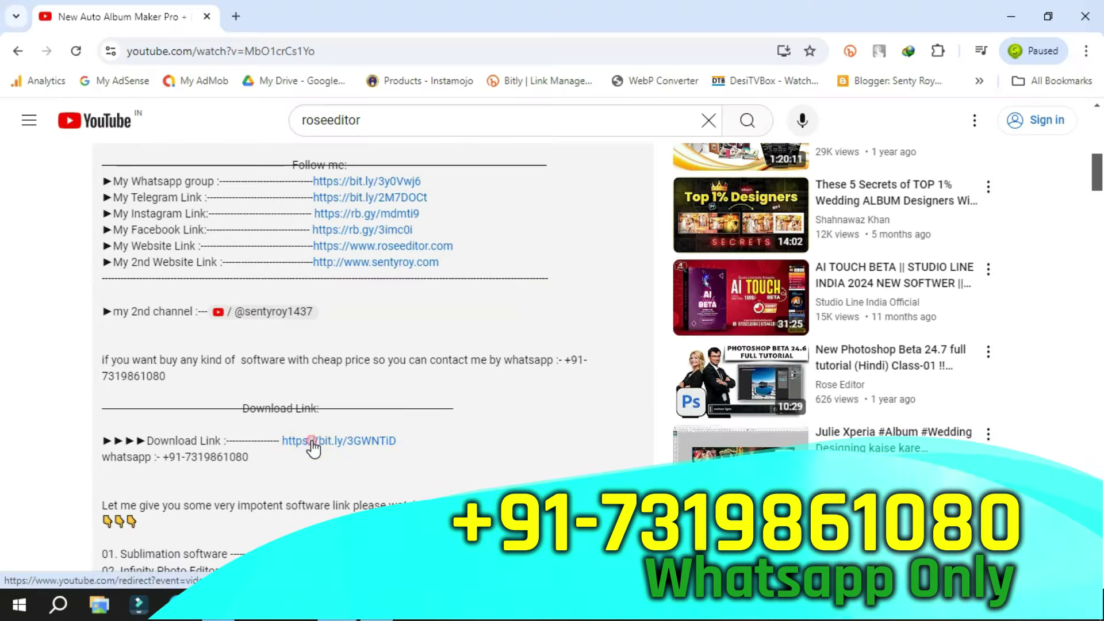
pyautogui.click(311, 442)
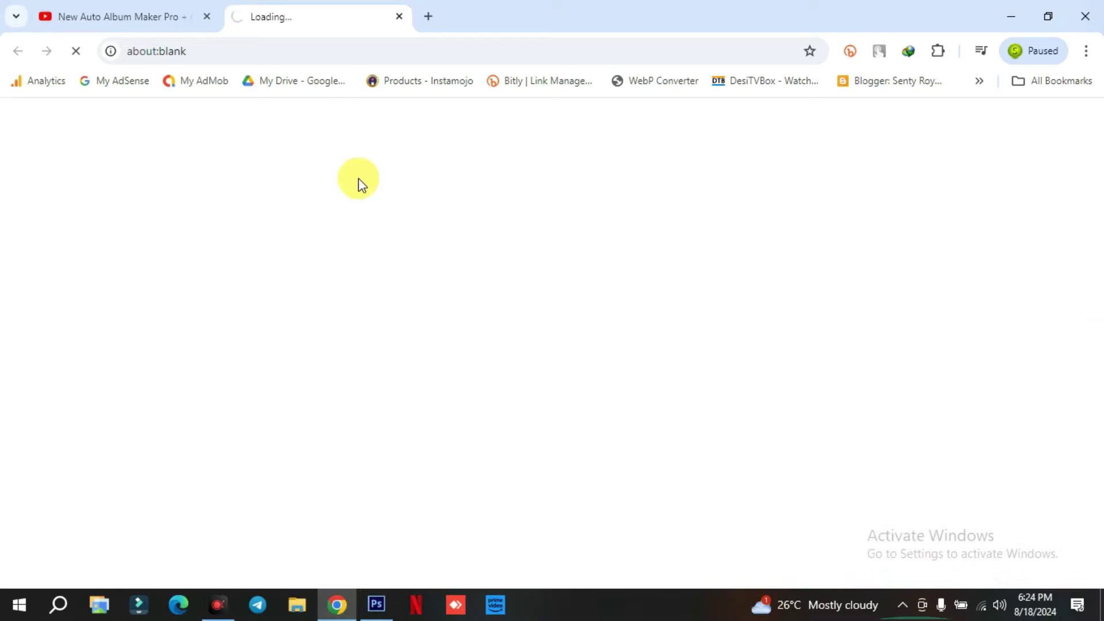
# - Scroll the Magic Passport Maker 7.0 post, circling the download area and feature list in red
pyautogui.scroll(-2, 392, 396)
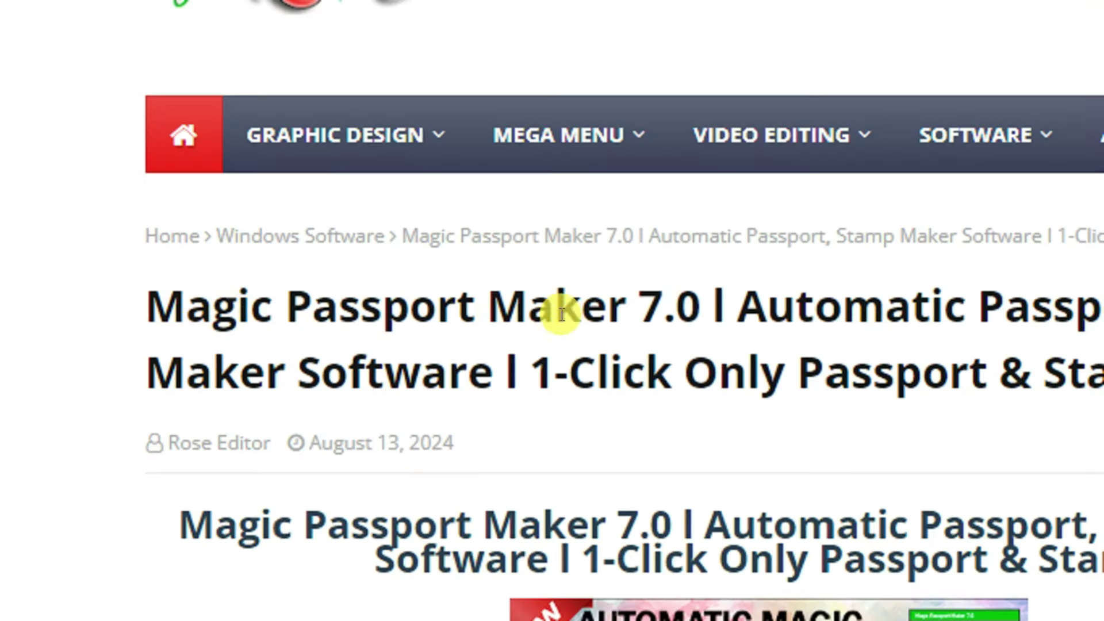
pyautogui.scroll(-2, 411, 384)
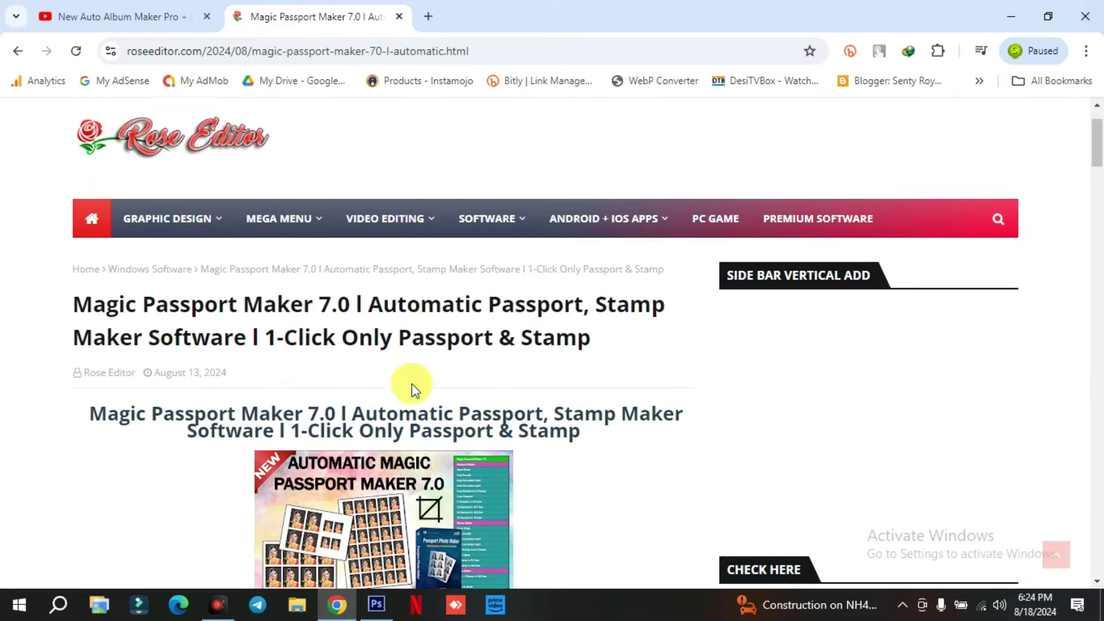
pyautogui.scroll(-3, 412, 386)
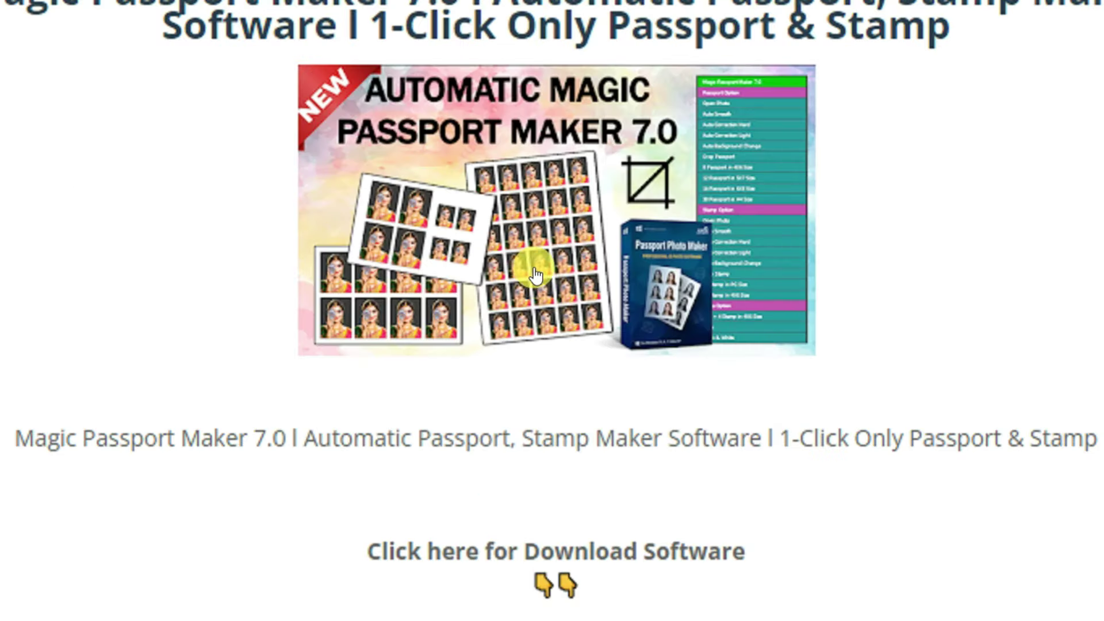
pyautogui.scroll(-1, 403, 459)
pyautogui.scroll(-2, 403, 480)
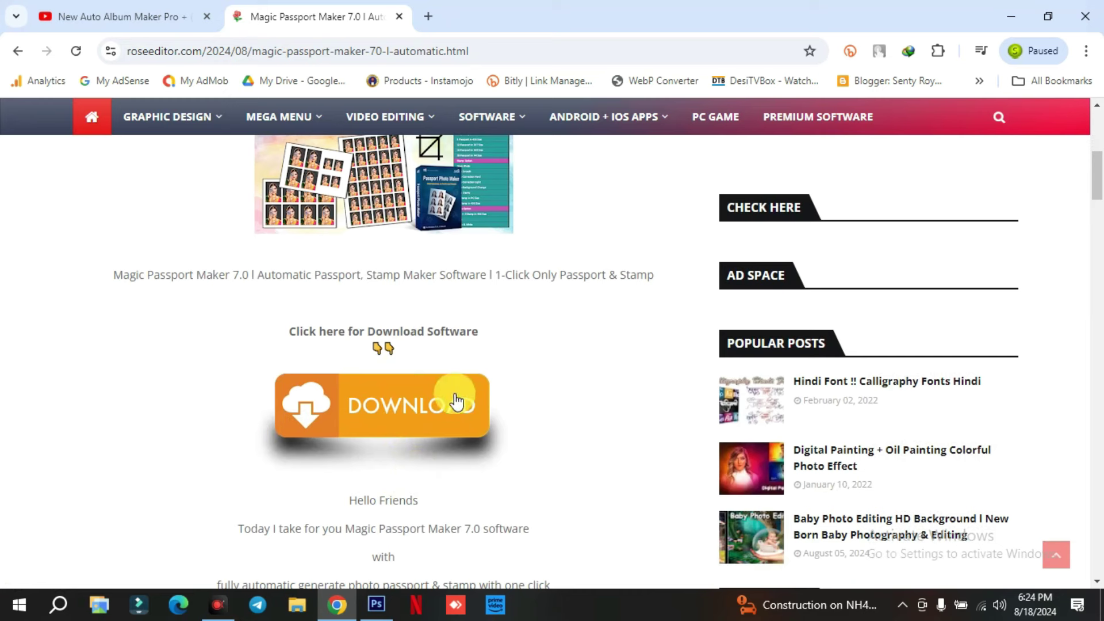
pyautogui.moveTo(462, 297)
pyautogui.mouseDown()
pyautogui.moveTo(282, 472)
pyautogui.moveTo(465, 301)
pyautogui.mouseUp()
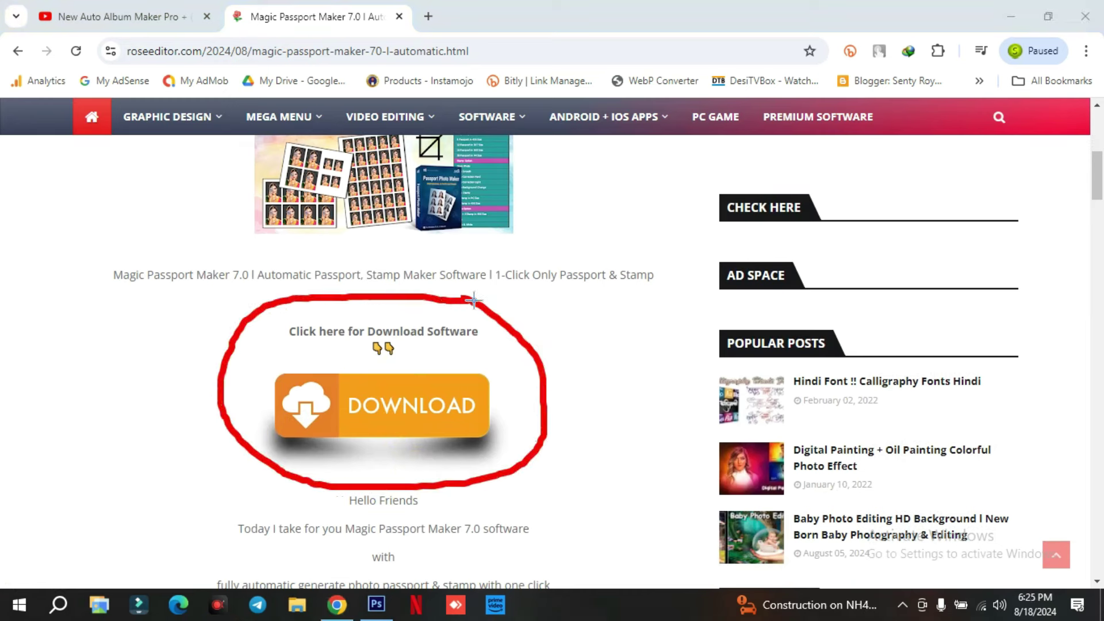
pyautogui.press('Escape')
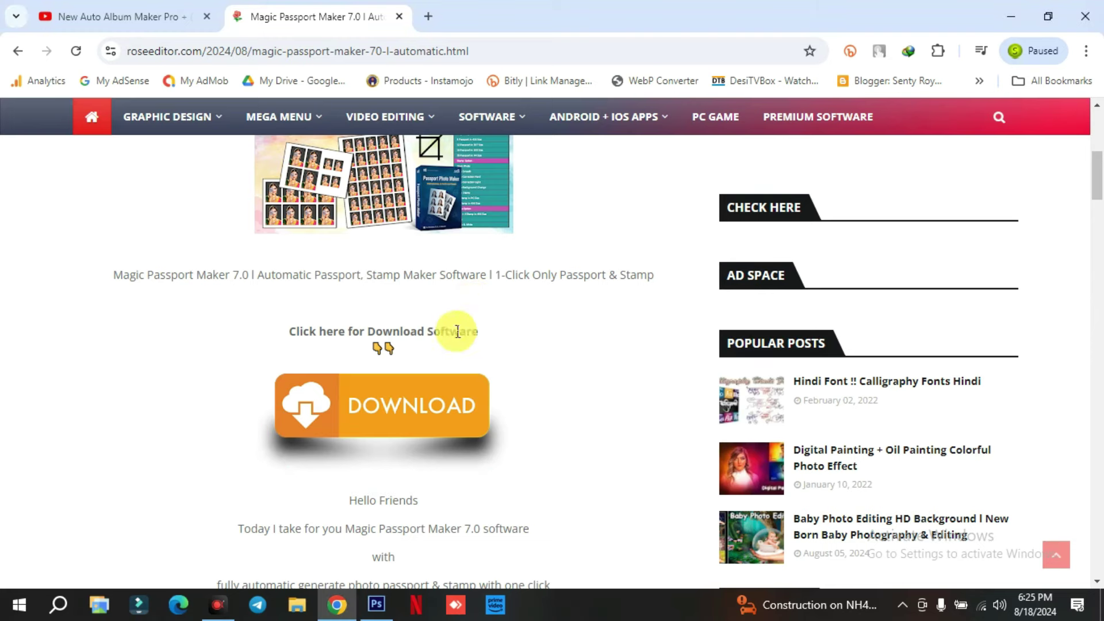
pyautogui.scroll(-4, 458, 350)
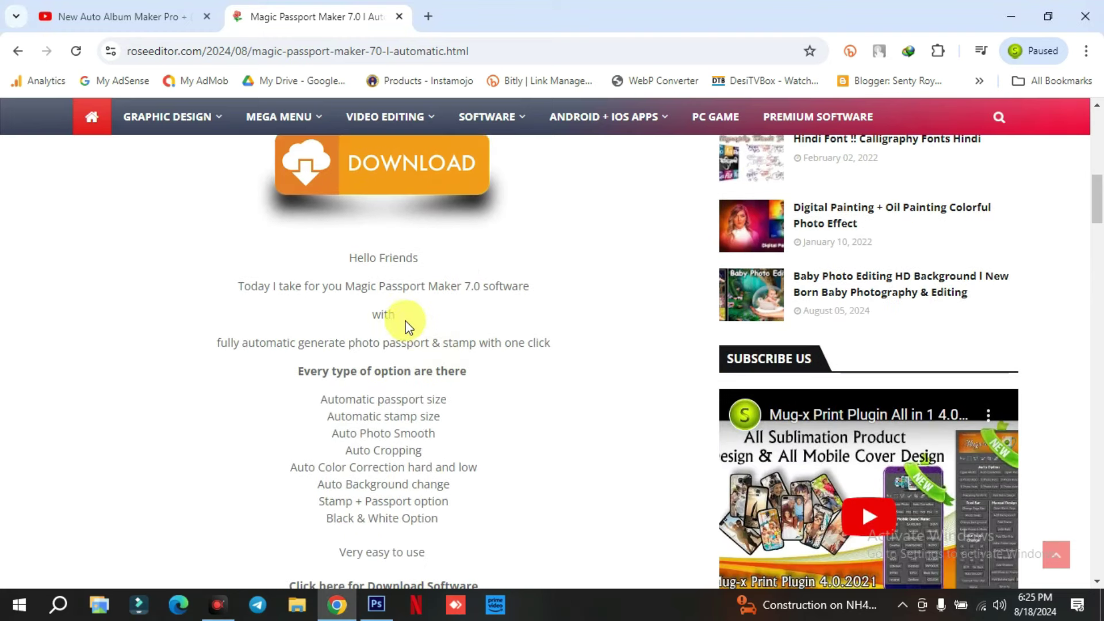
pyautogui.scroll(-1, 439, 367)
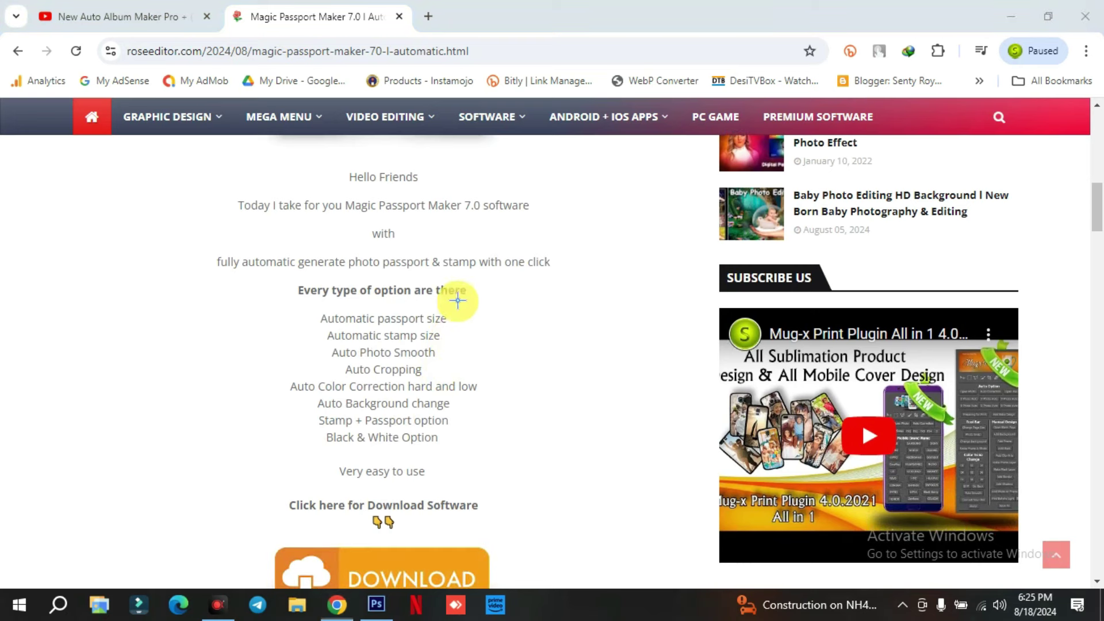
pyautogui.moveTo(497, 300); pyautogui.dragTo(481, 278)
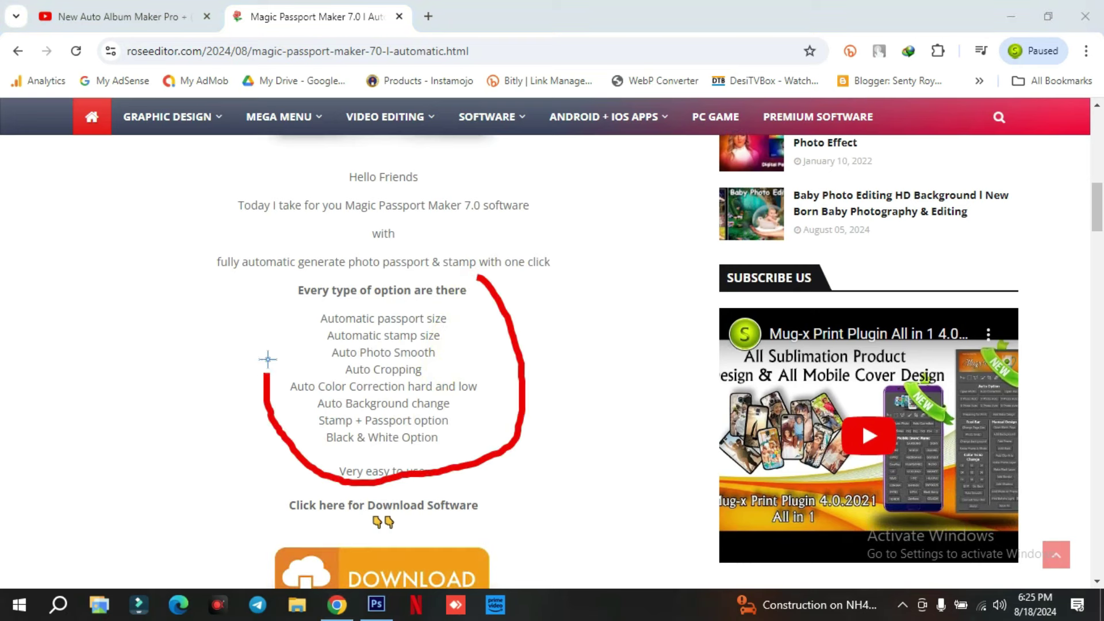
pyautogui.press('Escape')
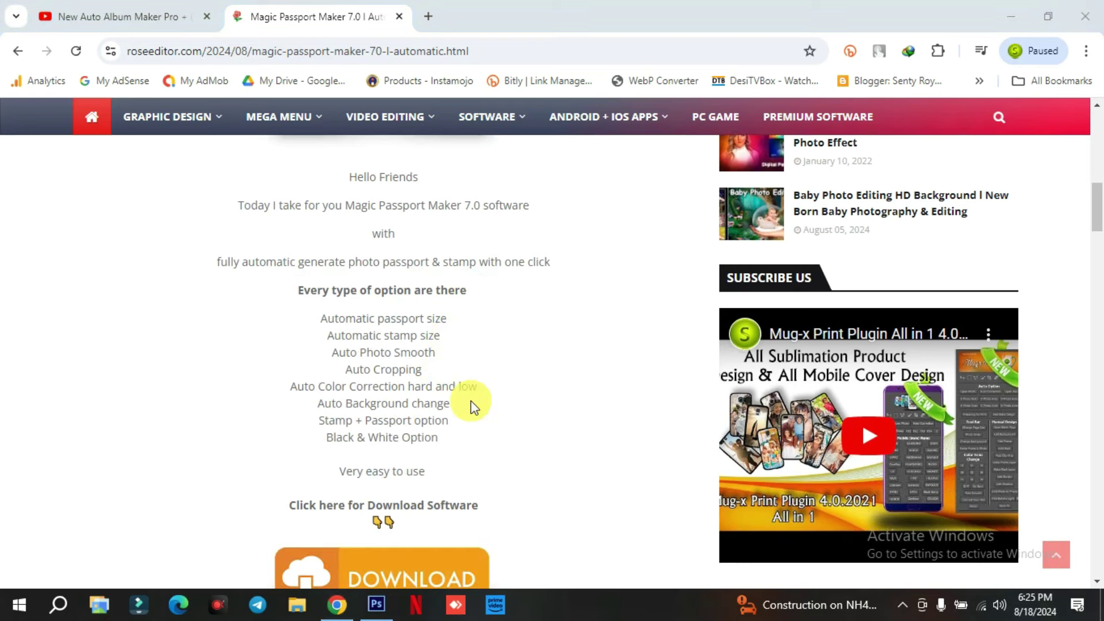
# - Continue down the post, circling the download area and the computer configuration notes
pyautogui.scroll(-4, 471, 405)
pyautogui.moveTo(494, 230)
pyautogui.mouseDown()
pyautogui.moveTo(374, 406)
pyautogui.moveTo(394, 217)
pyautogui.moveTo(517, 247)
pyautogui.mouseUp()
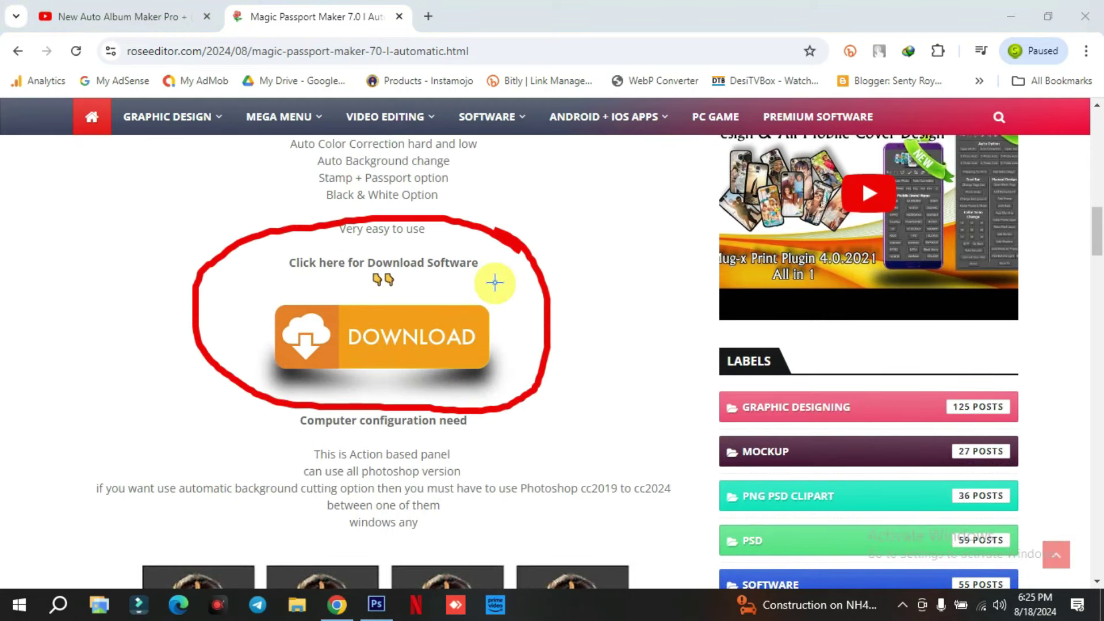
pyautogui.press('Escape')
pyautogui.scroll(-1, 494, 282)
pyautogui.scroll(-2, 495, 282)
pyautogui.scroll(-1, 494, 281)
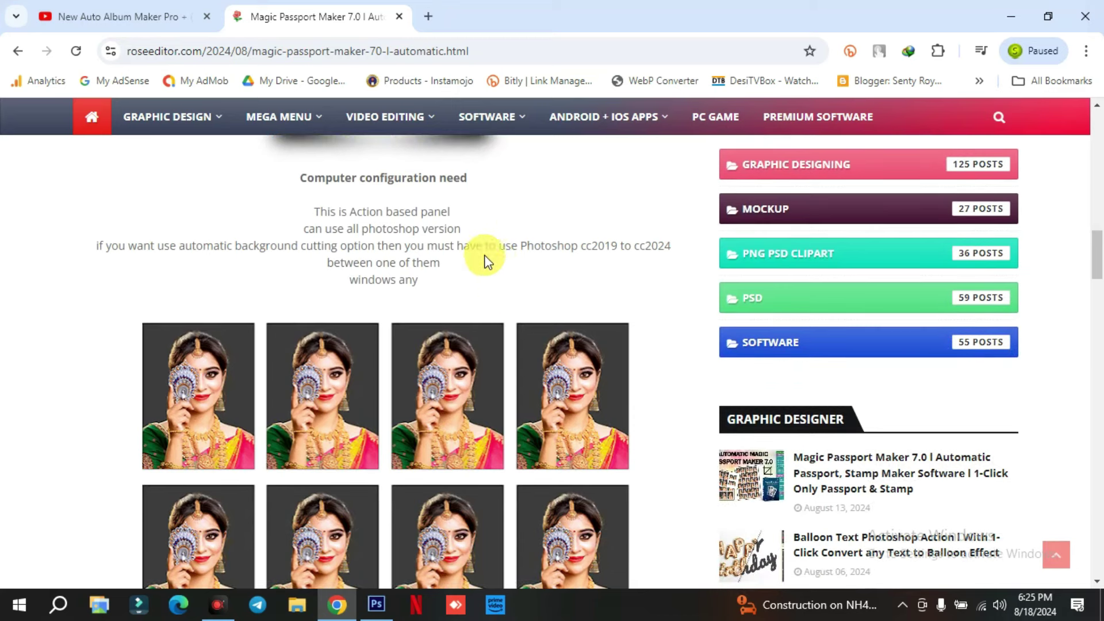
pyautogui.moveTo(493, 170)
pyautogui.mouseDown()
pyautogui.moveTo(670, 222)
pyautogui.moveTo(575, 290)
pyautogui.moveTo(143, 281)
pyautogui.moveTo(136, 198)
pyautogui.moveTo(381, 176)
pyautogui.mouseUp()
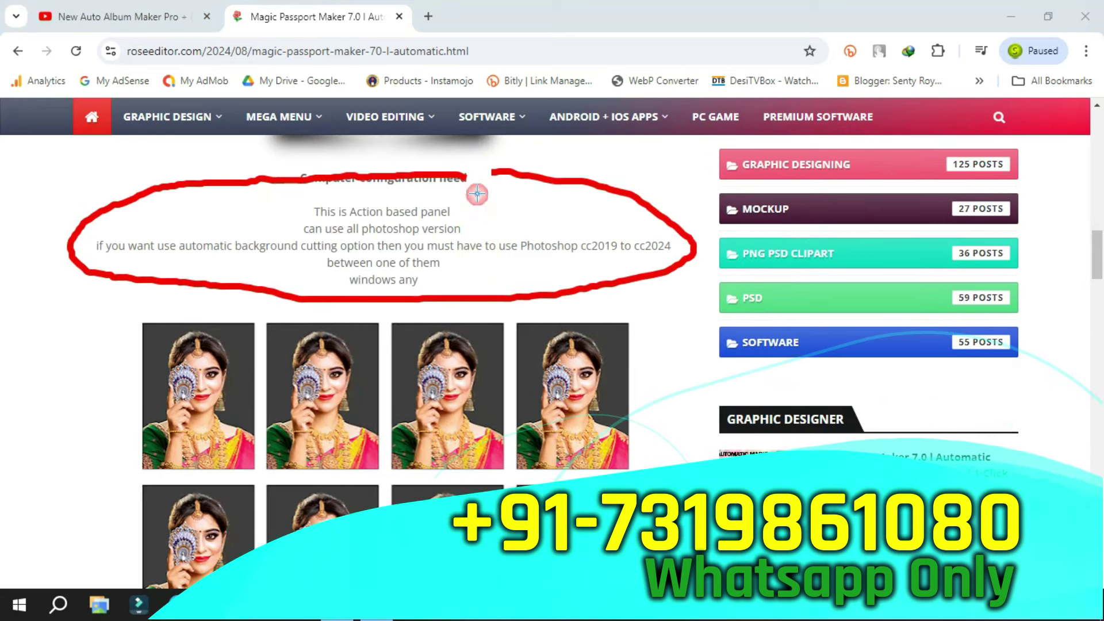
pyautogui.press('Escape')
# - Circle the 259/- software price in red, then scroll back through the post
pyautogui.scroll(-3, 472, 374)
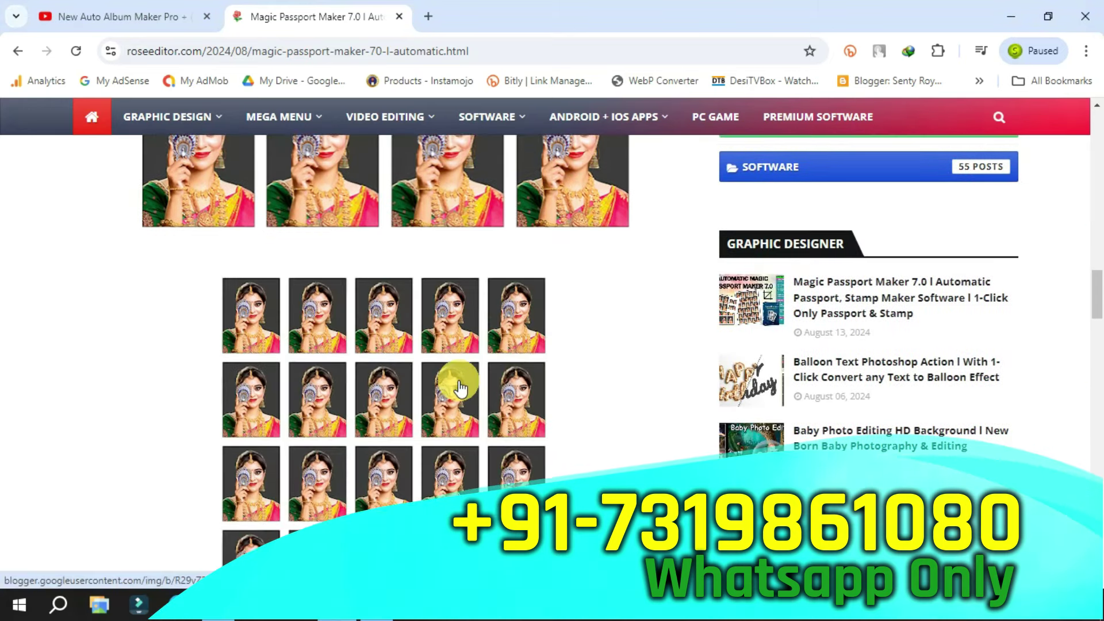
pyautogui.scroll(-5, 454, 374)
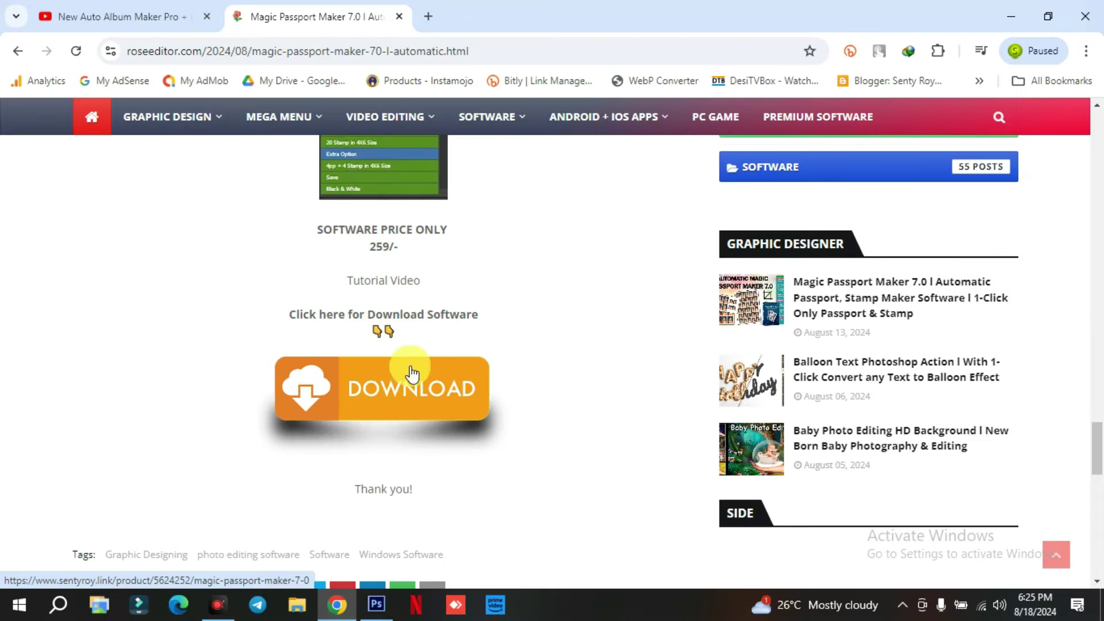
pyautogui.moveTo(465, 208); pyautogui.dragTo(455, 208)
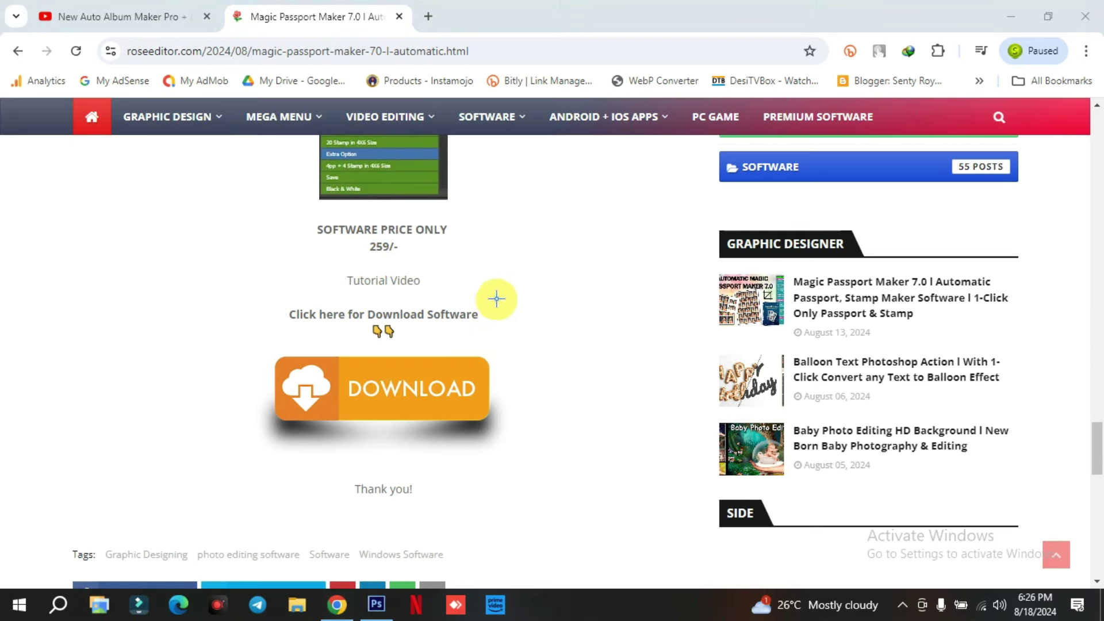
pyautogui.moveTo(497, 298); pyautogui.dragTo(524, 299)
pyautogui.scroll(1, 496, 346)
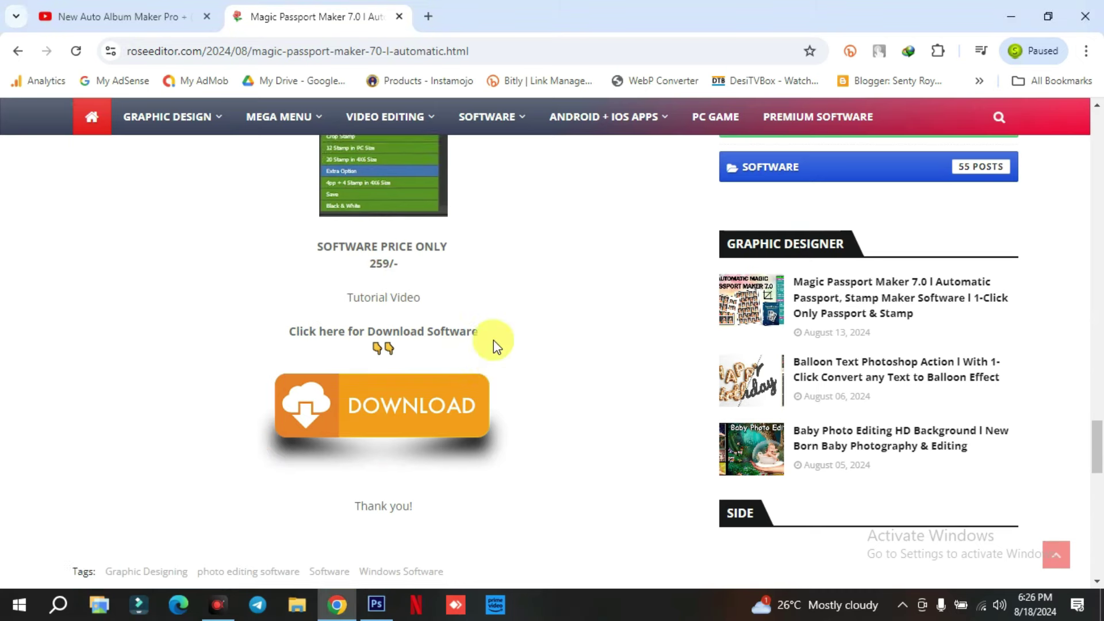
pyautogui.scroll(5, 496, 346)
pyautogui.scroll(3, 497, 357)
pyautogui.scroll(4, 431, 372)
pyautogui.scroll(3, 426, 381)
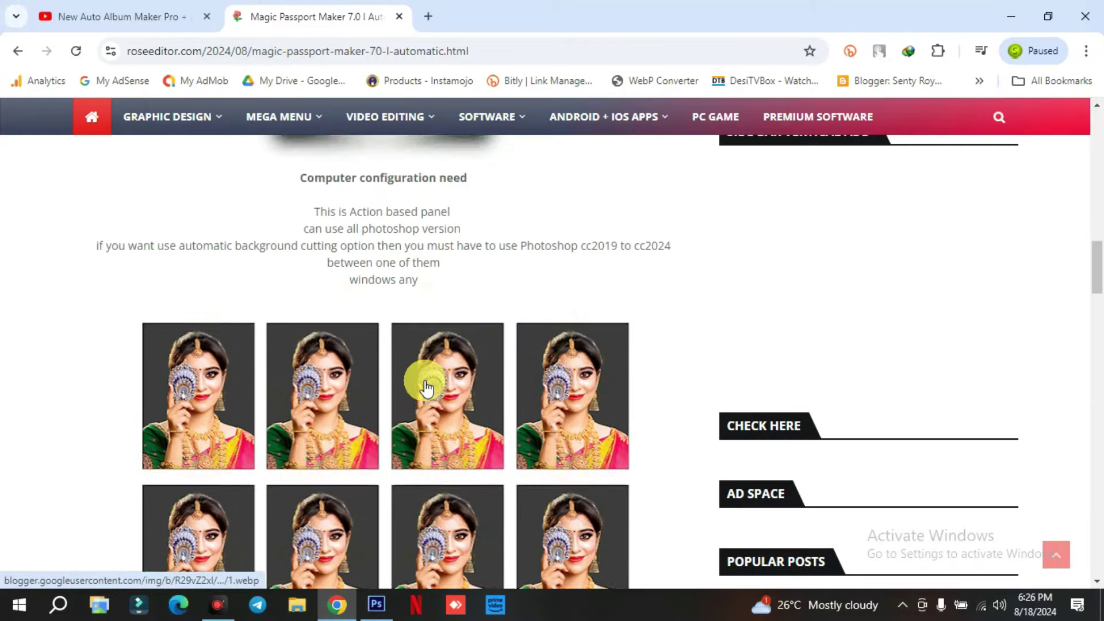
pyautogui.scroll(4, 426, 388)
pyautogui.scroll(3, 424, 382)
pyautogui.scroll(6, 424, 376)
pyautogui.scroll(1, 412, 410)
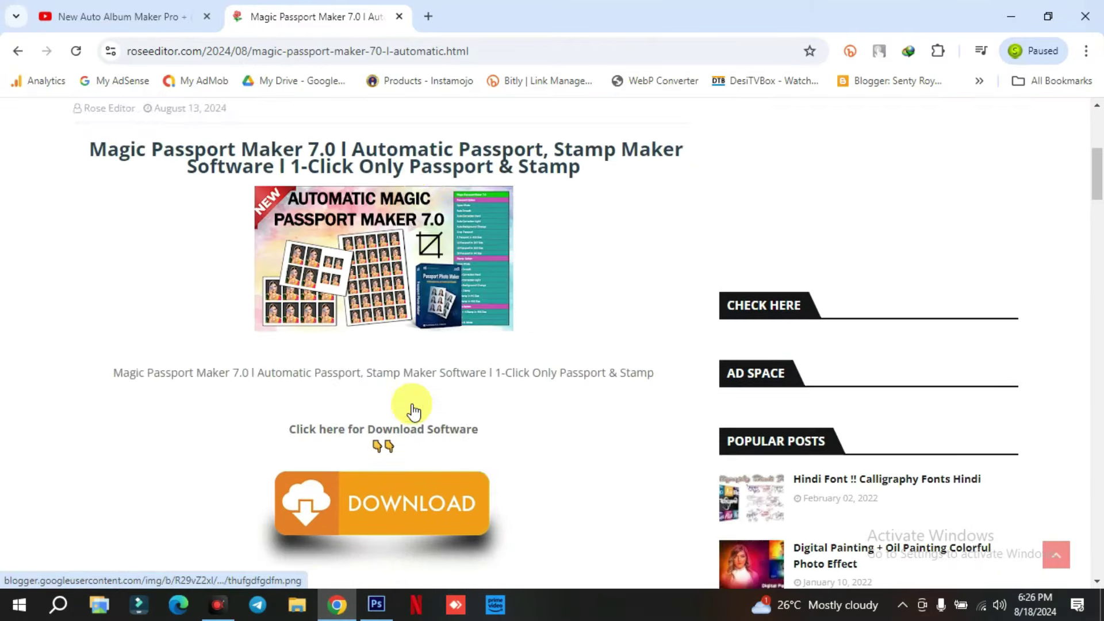
pyautogui.scroll(-5, 413, 410)
pyautogui.scroll(-5, 405, 414)
pyautogui.scroll(-4, 402, 413)
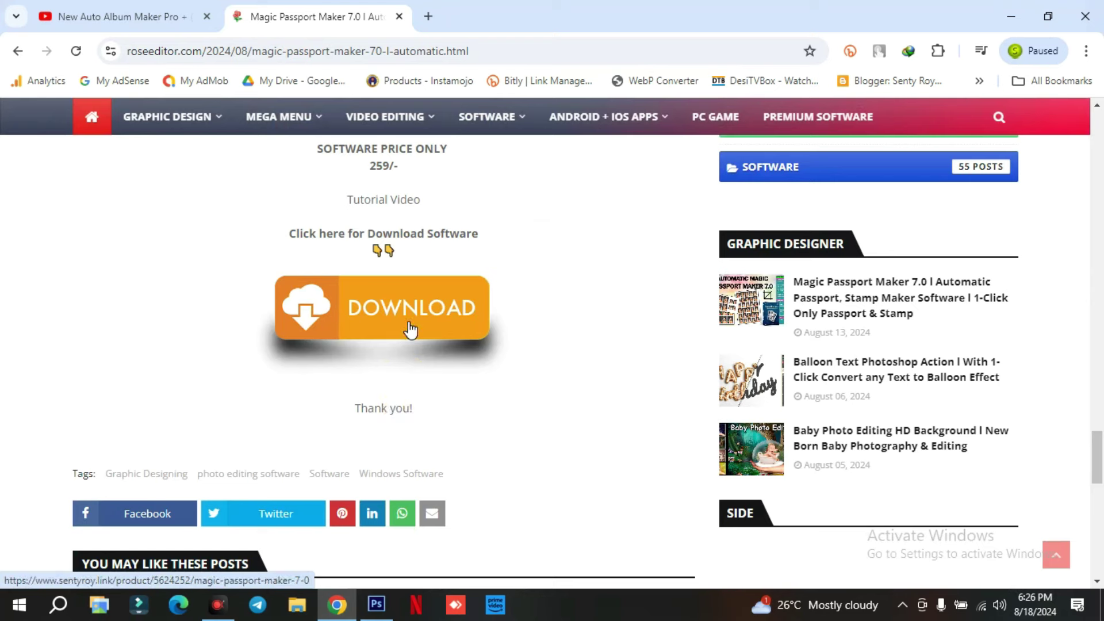
# - Open the Magic Passport Maker 7.0 store page and mark its product title
pyautogui.click(410, 330)
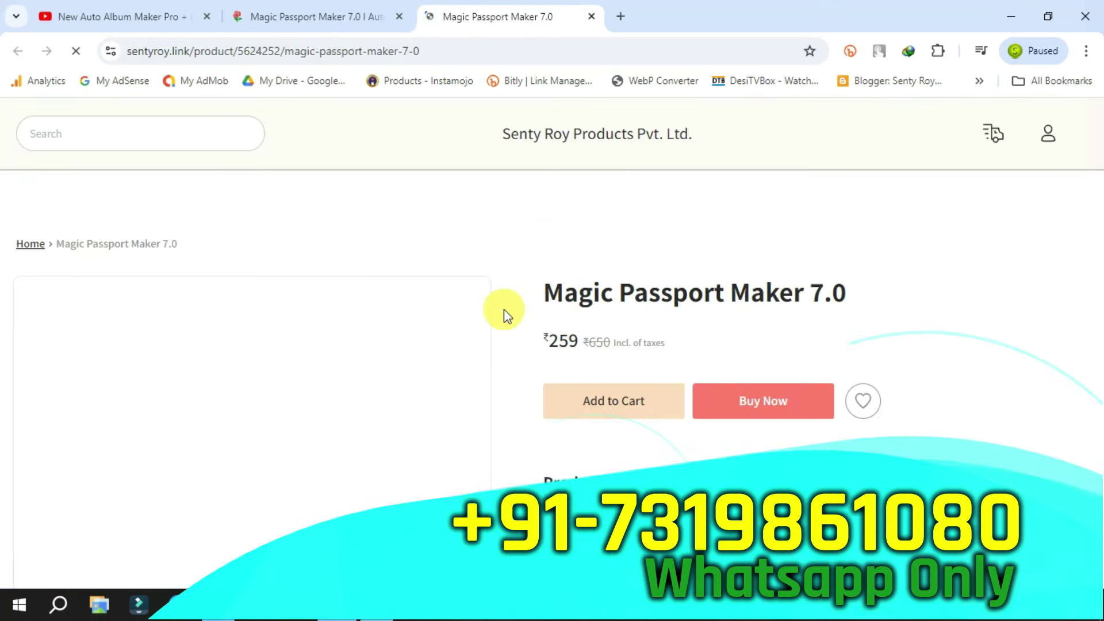
pyautogui.scroll(-1, 503, 309)
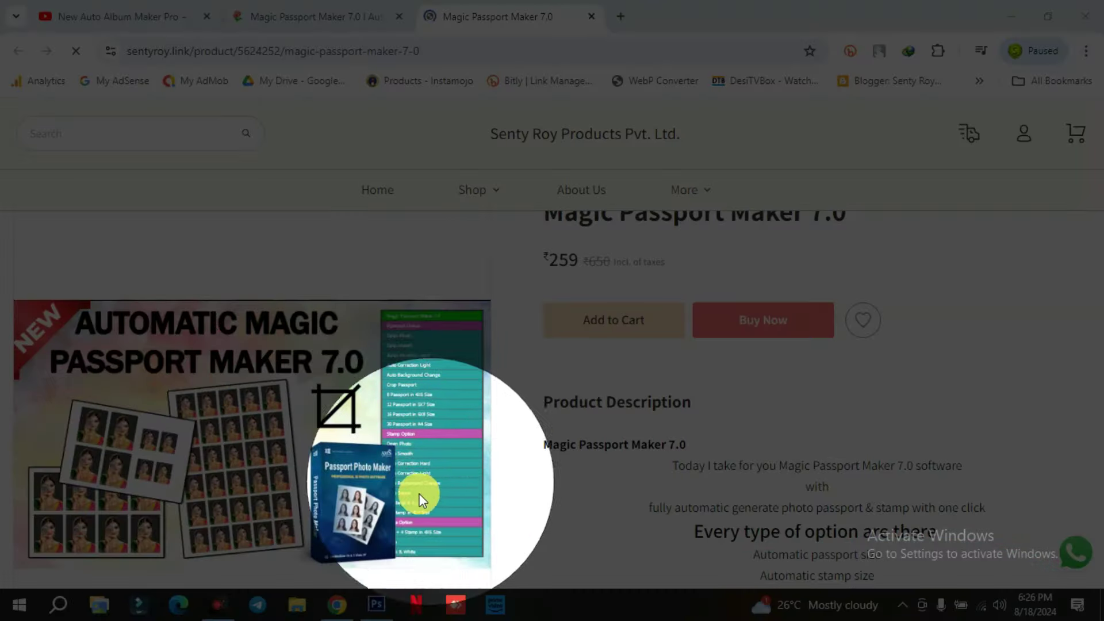
pyautogui.scroll(2, 702, 398)
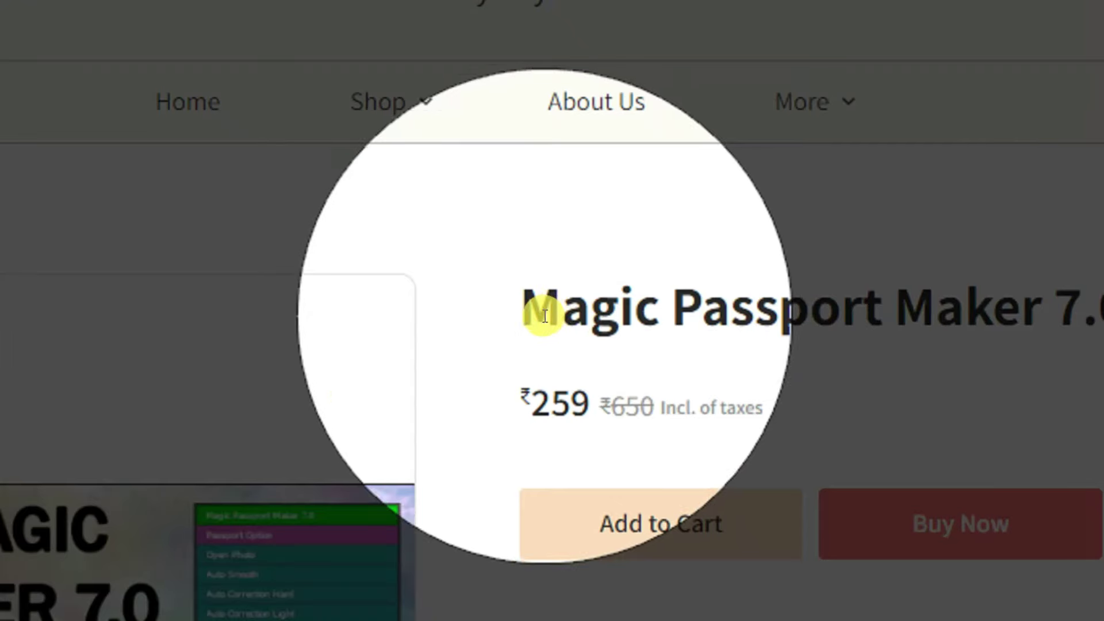
pyautogui.moveTo(544, 294); pyautogui.dragTo(831, 295)
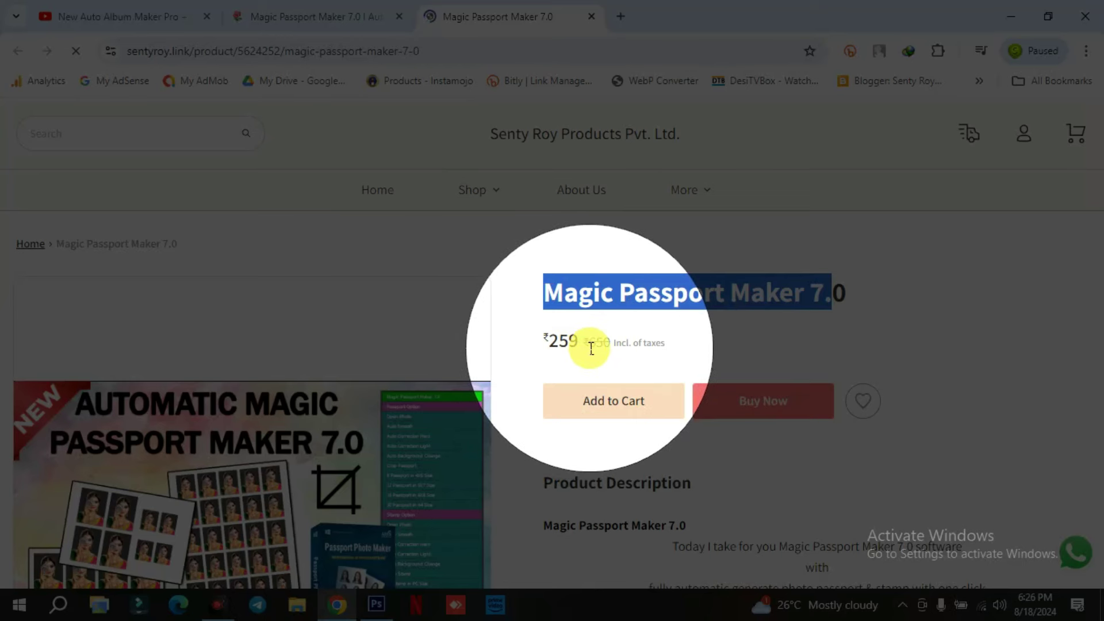
# - Highlight the ₹650 original and ₹259 sale prices and circle the Buy Now button
pyautogui.moveTo(583, 344); pyautogui.dragTo(611, 345)
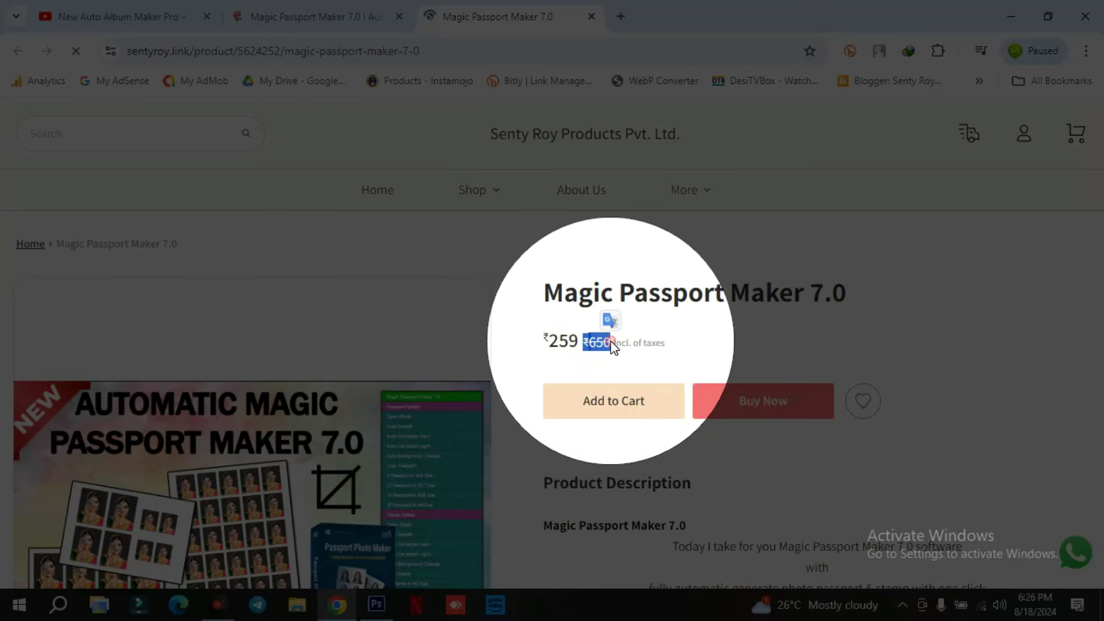
pyautogui.click(597, 344)
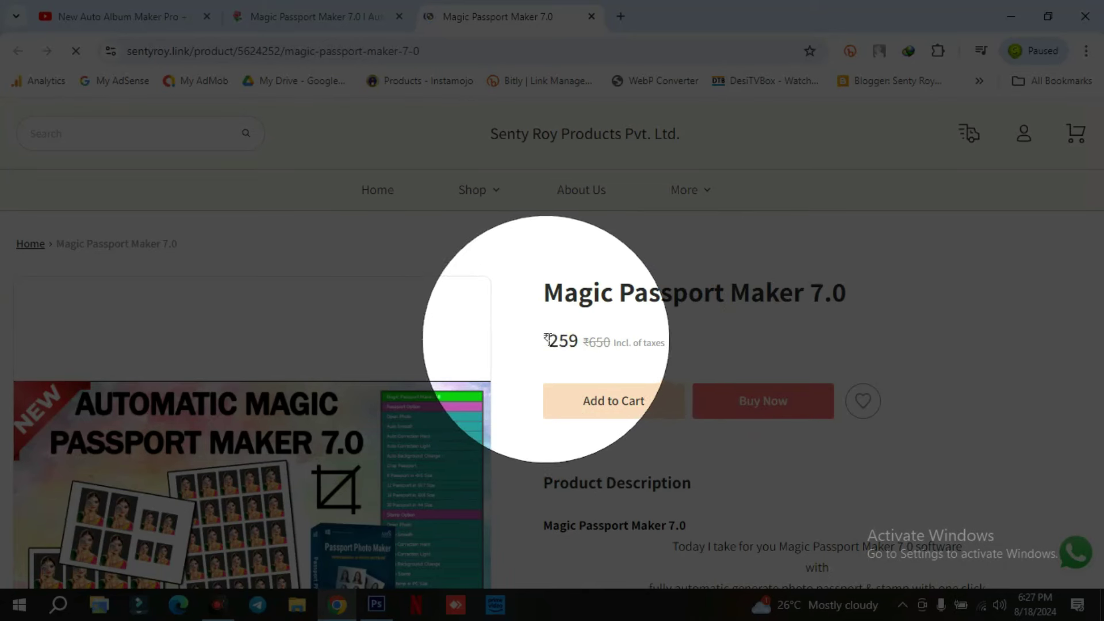
pyautogui.moveTo(548, 339); pyautogui.dragTo(578, 340)
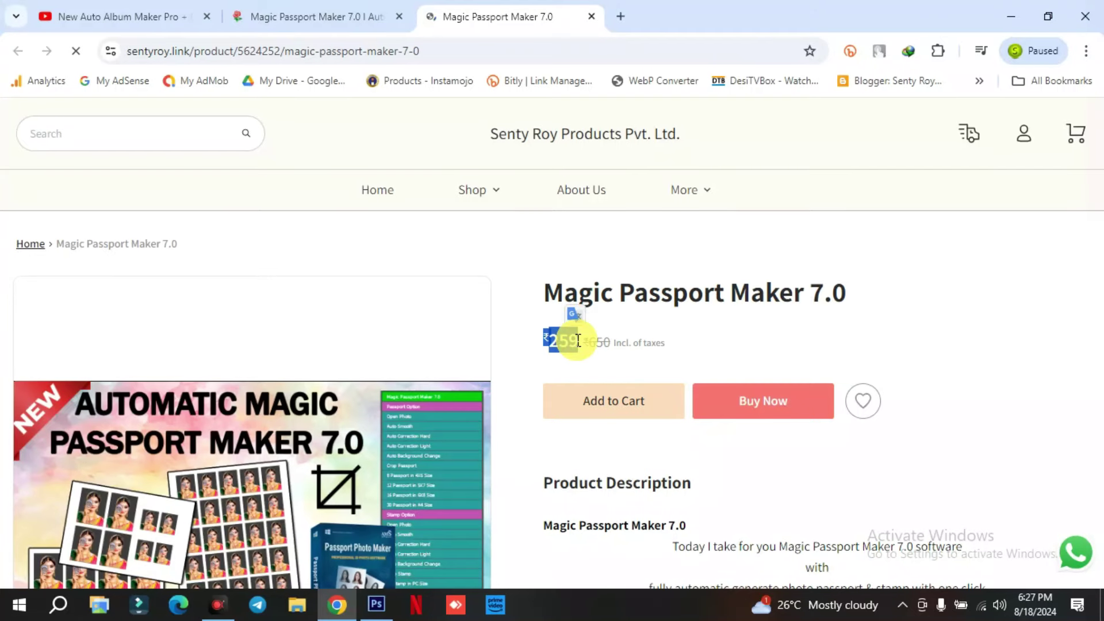
pyautogui.click(573, 342)
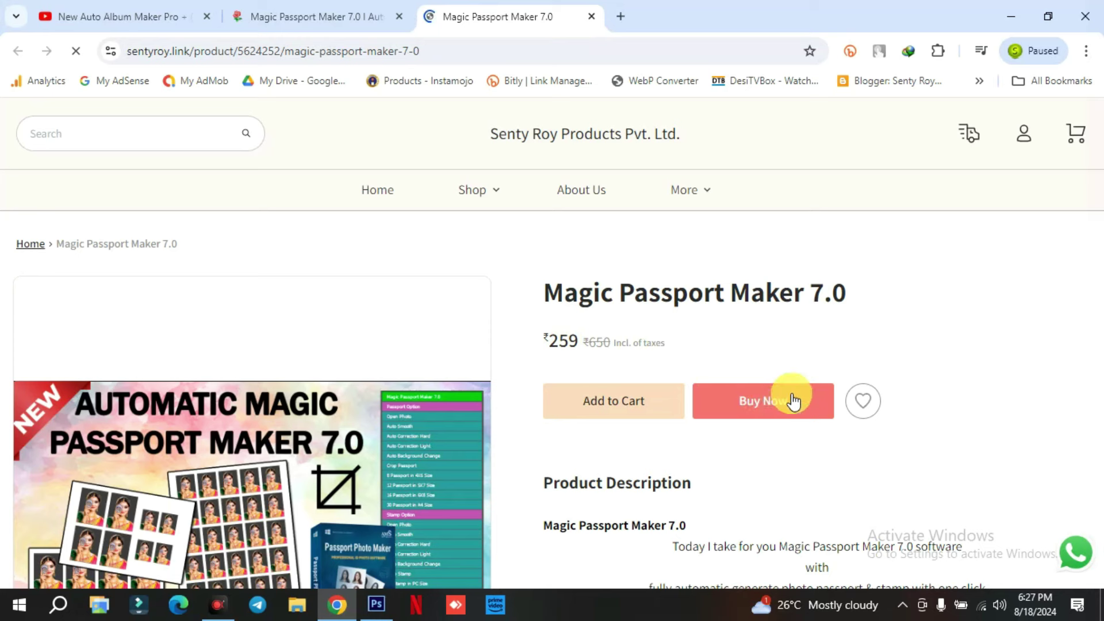
pyautogui.moveTo(824, 362); pyautogui.dragTo(819, 437)
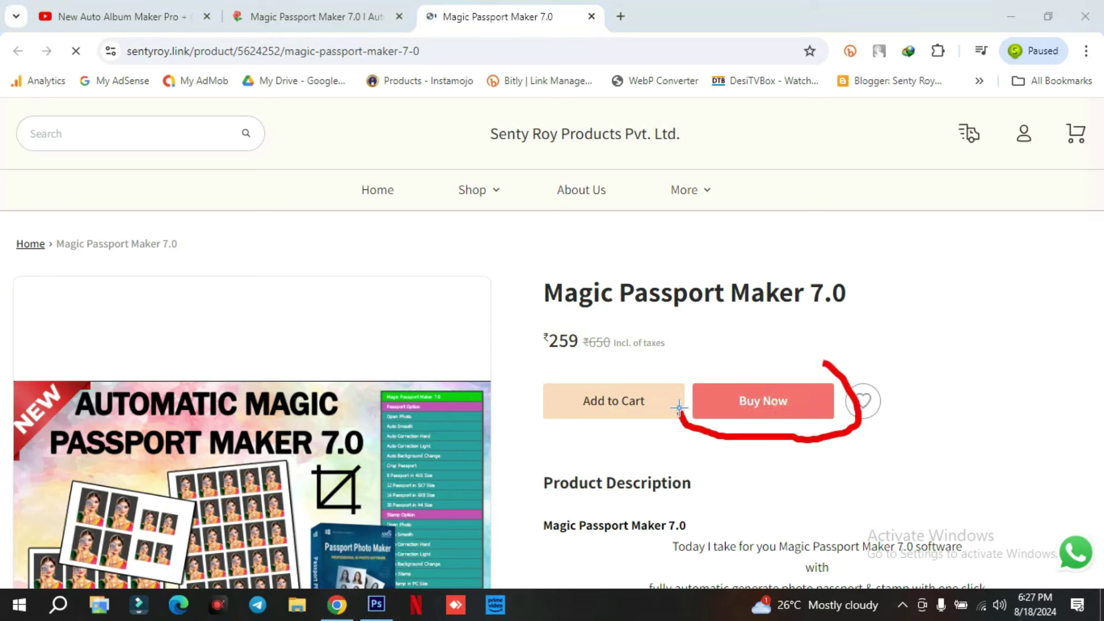
# - Start Buy Now checkout for Magic Passport Maker 7.0 and try the Customer Info fields
pyautogui.click(777, 400)
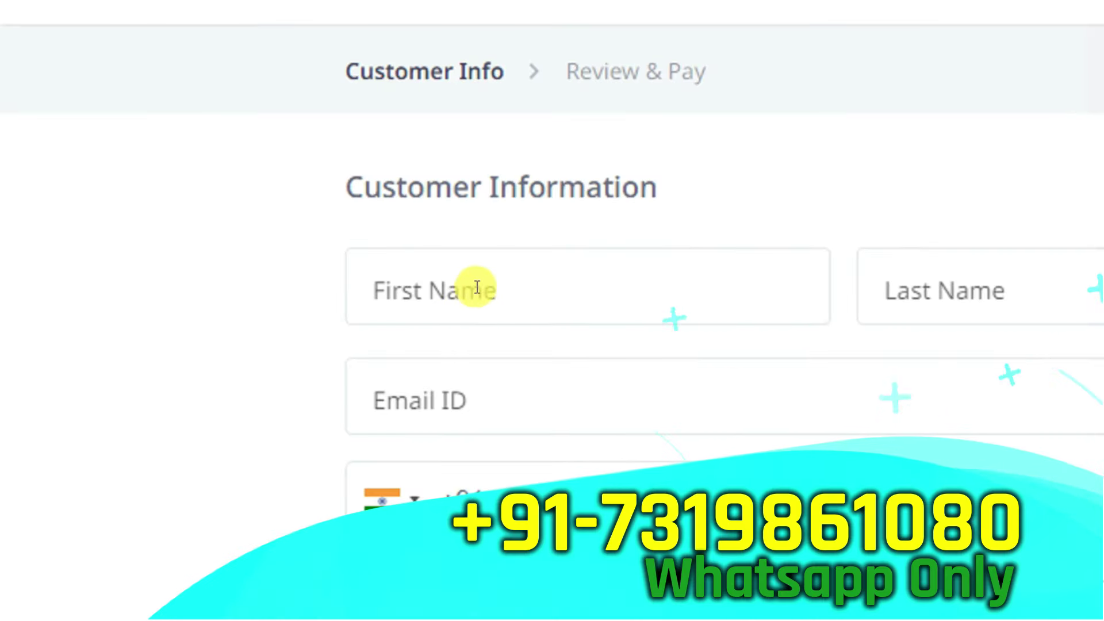
pyautogui.click(475, 288)
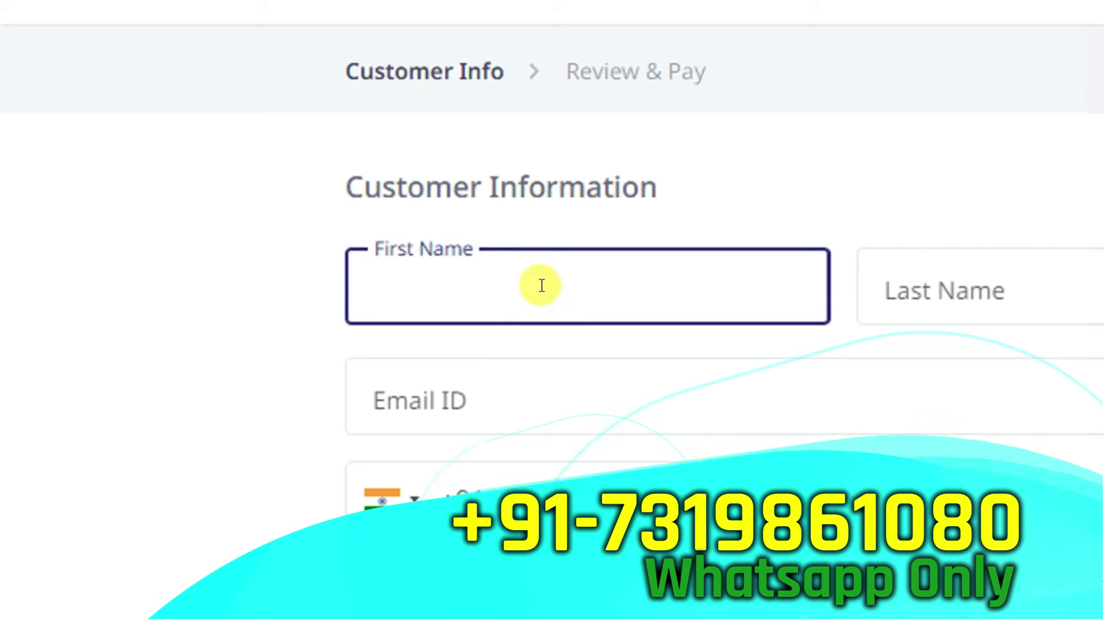
pyautogui.click(826, 295)
pyautogui.click(340, 429)
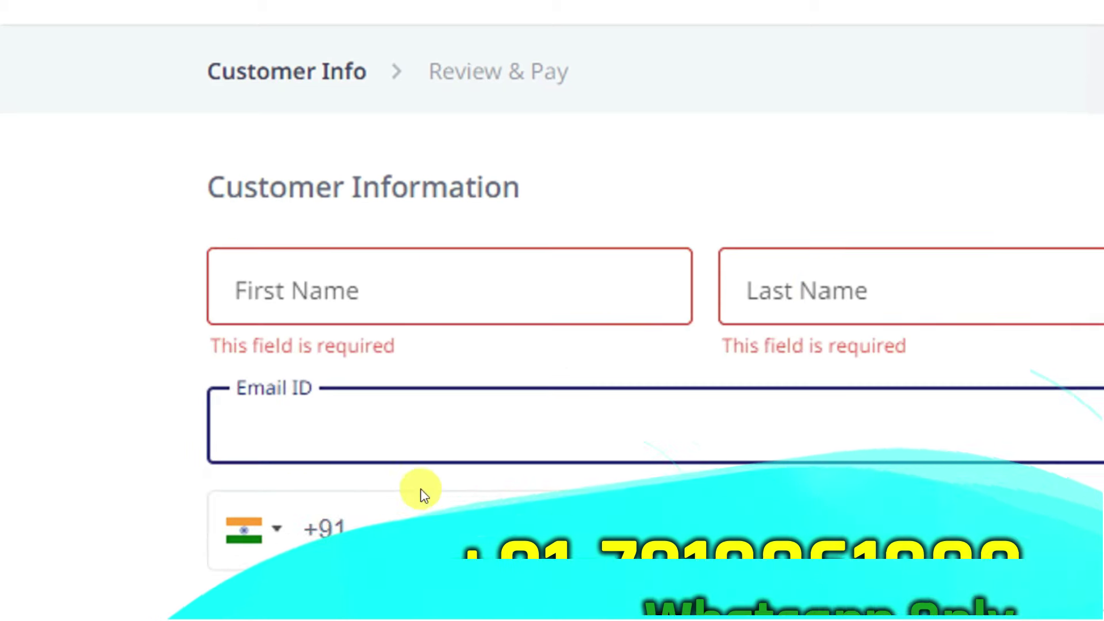
pyautogui.click(444, 454)
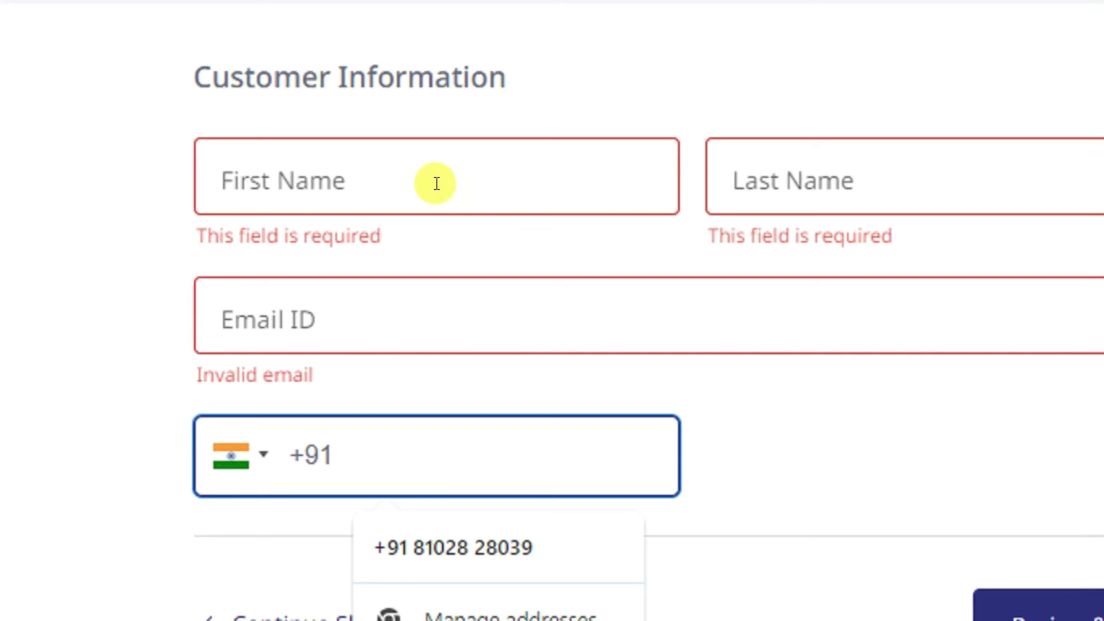
pyautogui.click(391, 317)
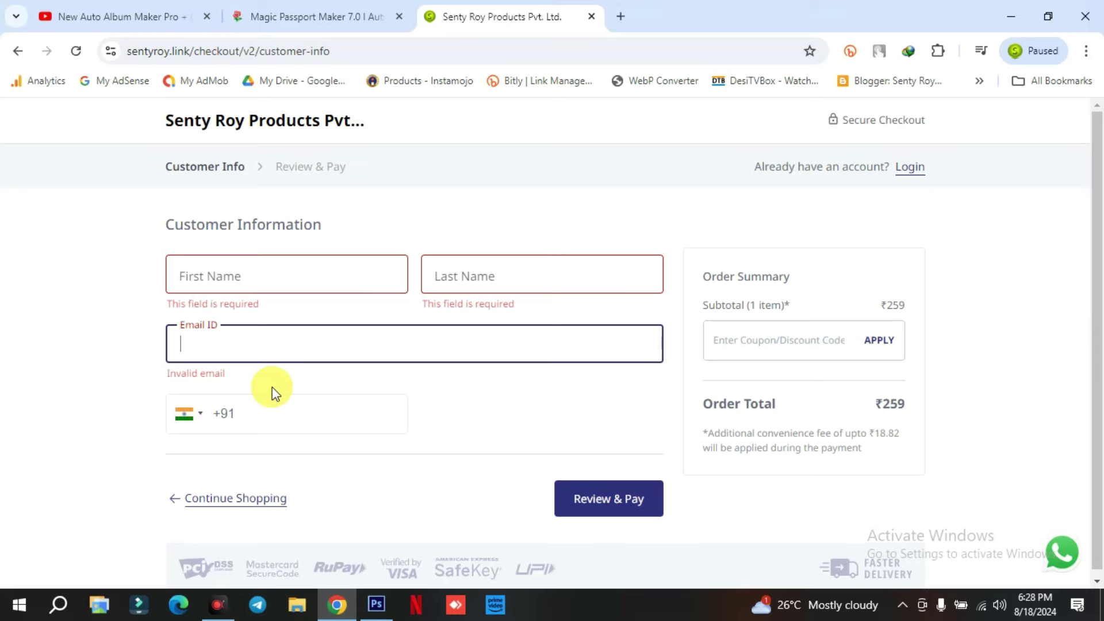
# - Enter the customer's first name, last name, e-mail address and mobile number
pyautogui.click(216, 280)
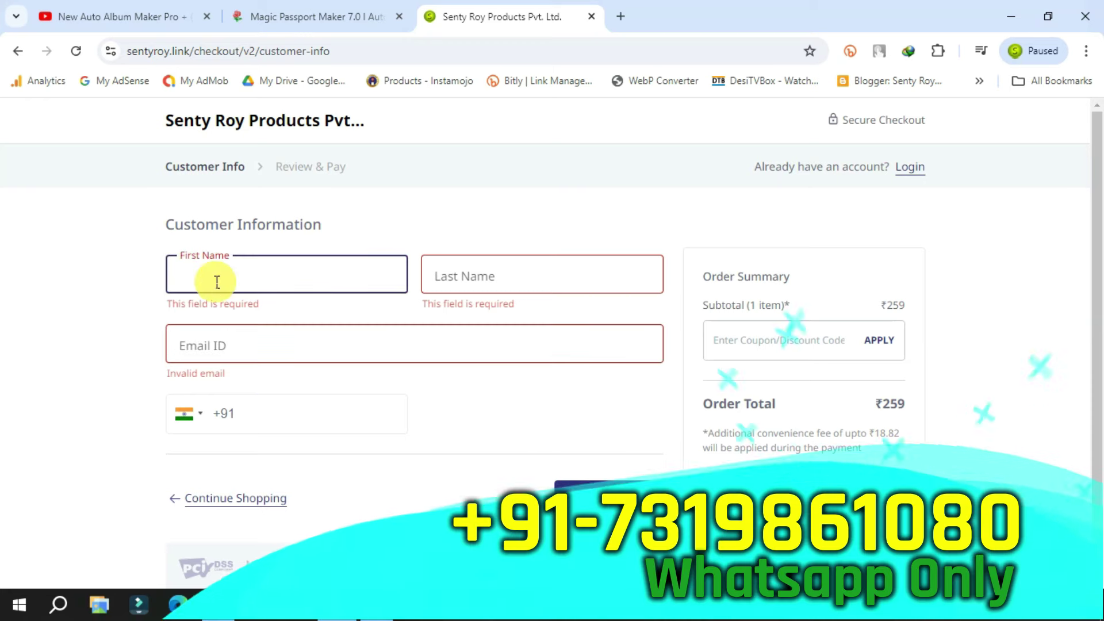
pyautogui.write('fht')
pyautogui.click(483, 274)
pyautogui.write('hukhjk')
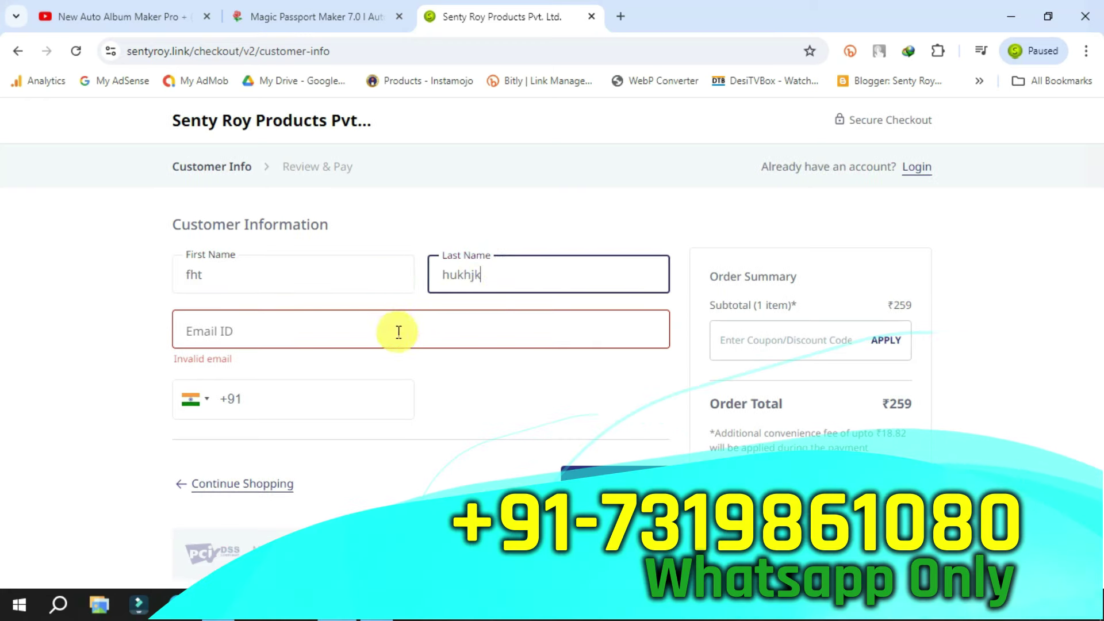
pyautogui.click(399, 332)
pyautogui.write('hjkhjkh@yhty.com')
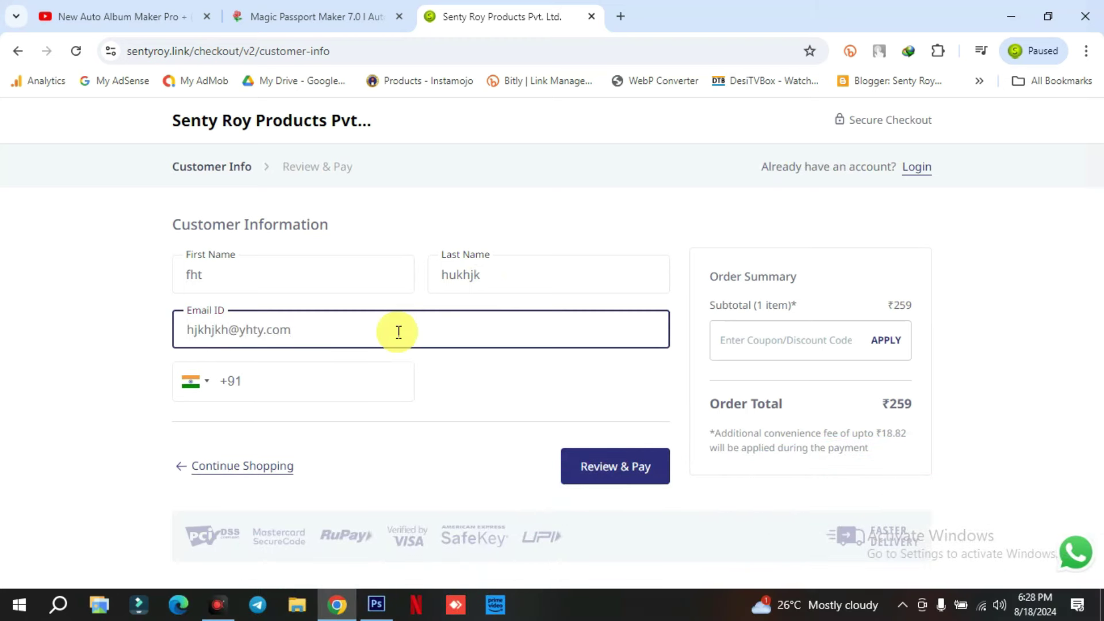
pyautogui.click(355, 381)
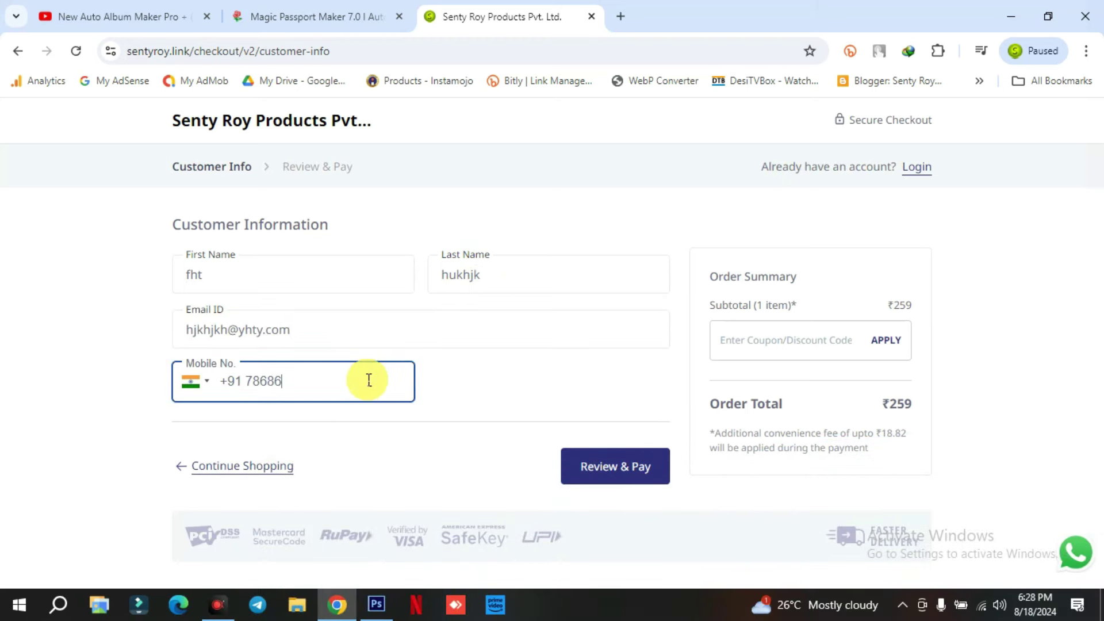
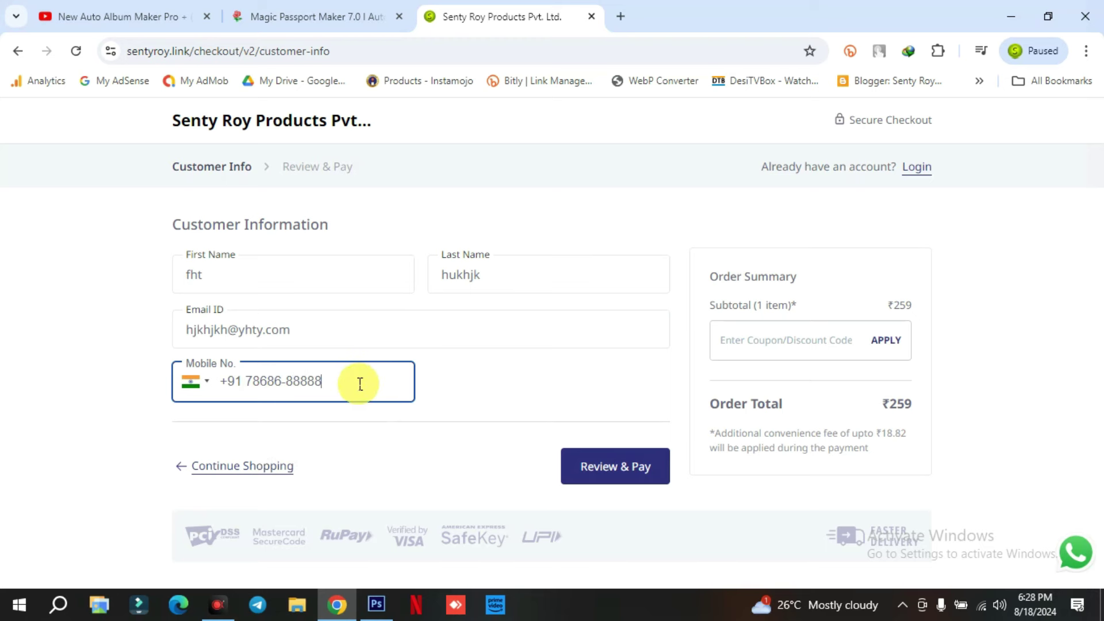
# - Check the entered name, e-mail and mobile number by highlighting each field
pyautogui.click(230, 273)
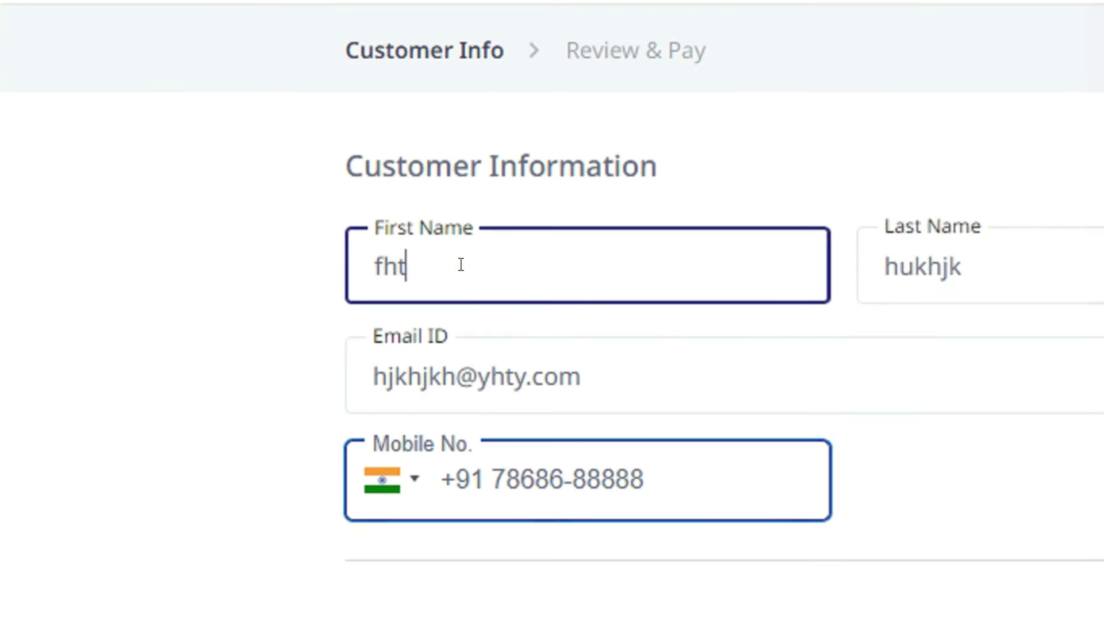
pyautogui.click(813, 266)
pyautogui.click(414, 381)
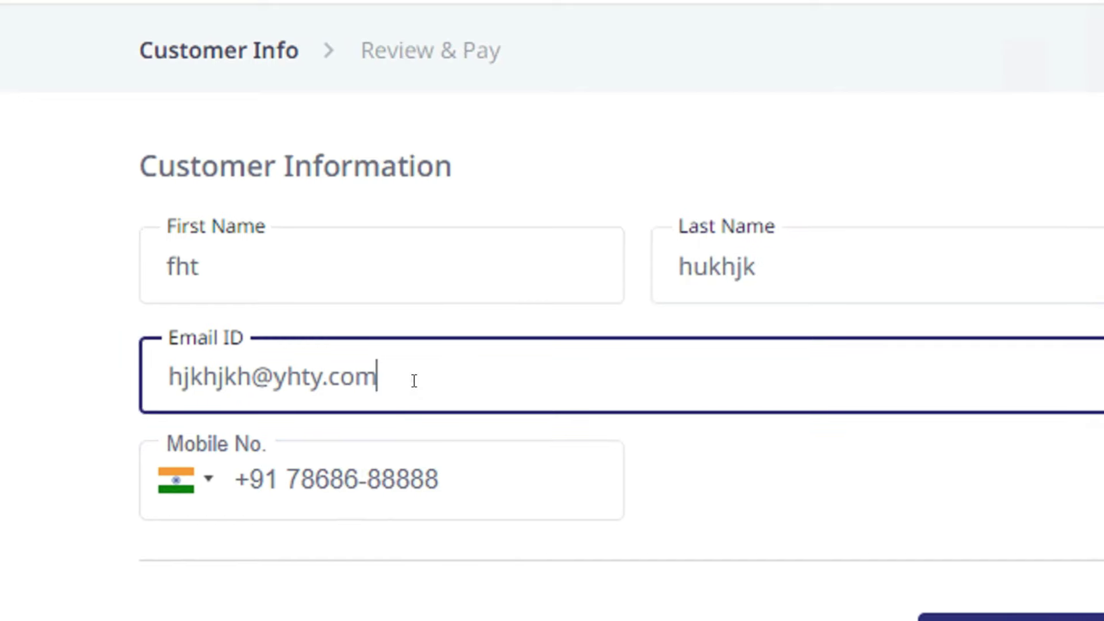
pyautogui.click(431, 477)
pyautogui.moveTo(478, 451); pyautogui.dragTo(285, 435)
pyautogui.moveTo(339, 349); pyautogui.dragTo(406, 395)
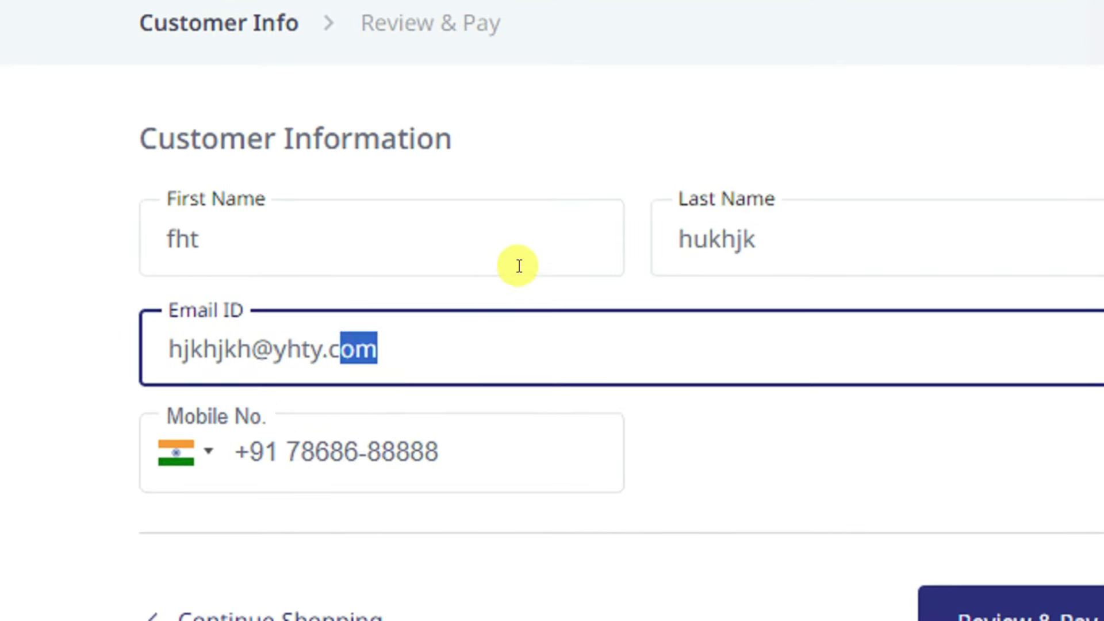
pyautogui.click(457, 245)
pyautogui.moveTo(256, 238); pyautogui.dragTo(225, 238)
pyautogui.moveTo(524, 348); pyautogui.dragTo(315, 348)
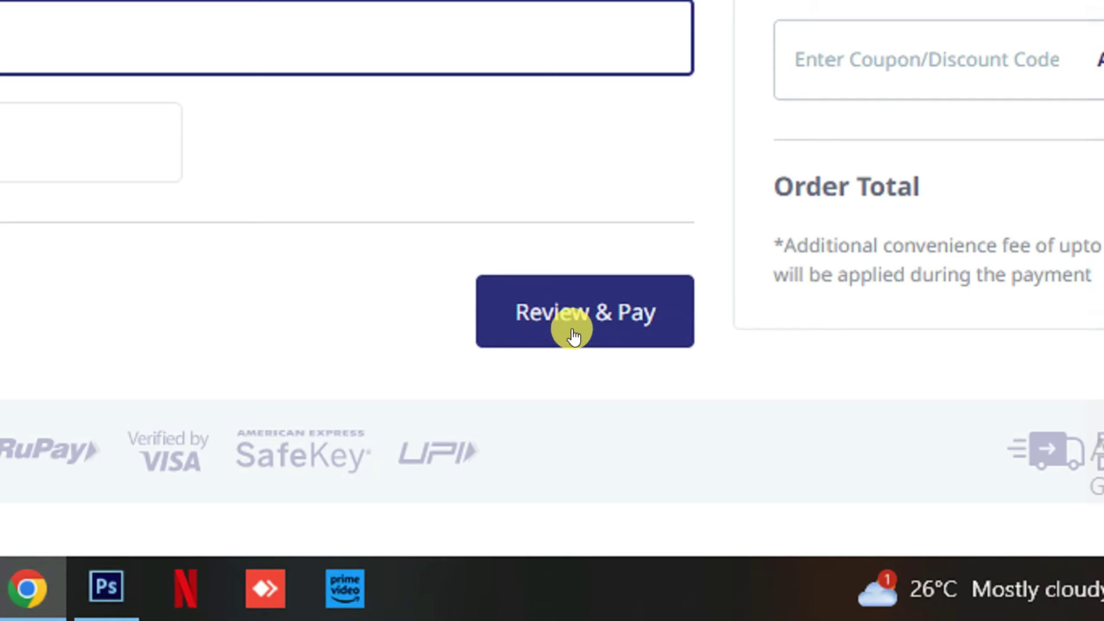
# - Go to Review & Pay and highlight the product name, ₹650/₹259 prices and 60% saving
pyautogui.click(629, 467)
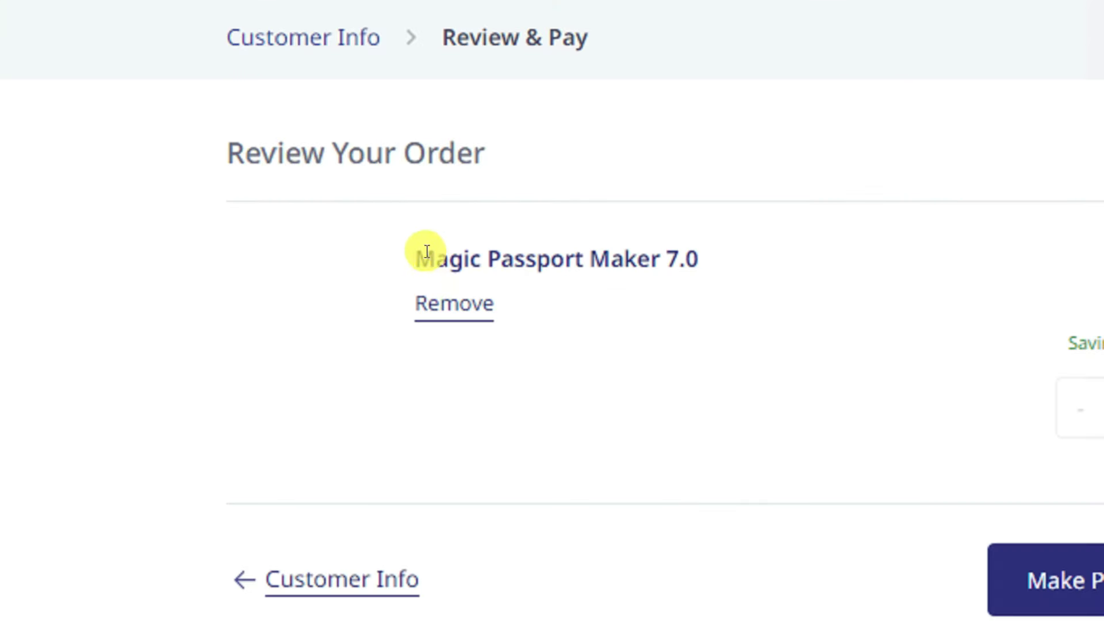
pyautogui.moveTo(427, 252); pyautogui.dragTo(698, 262)
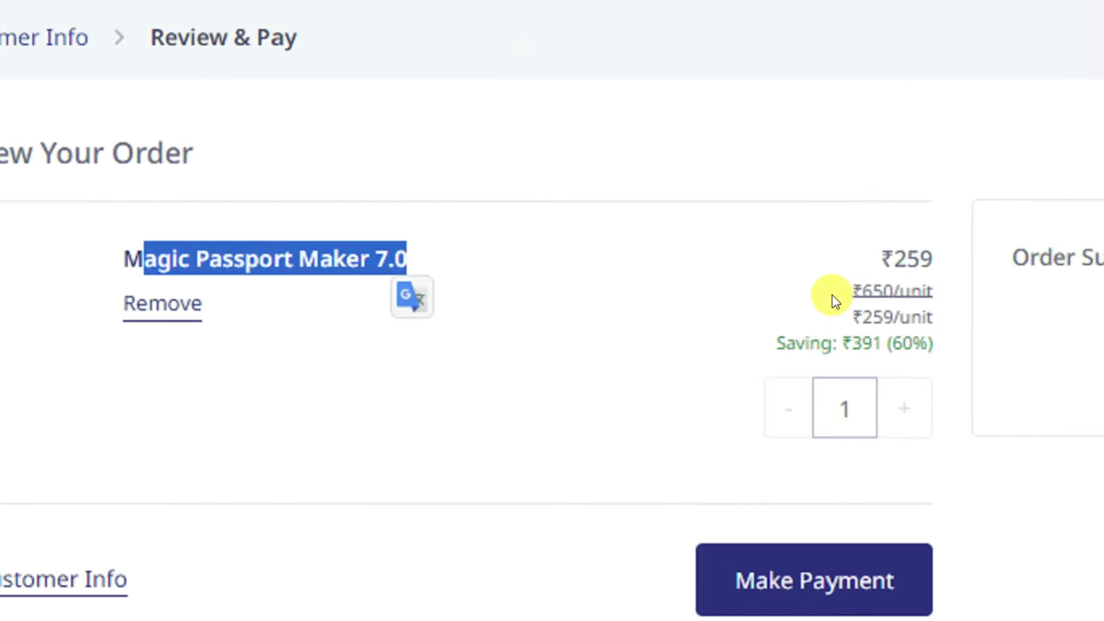
pyautogui.doubleClick(788, 258)
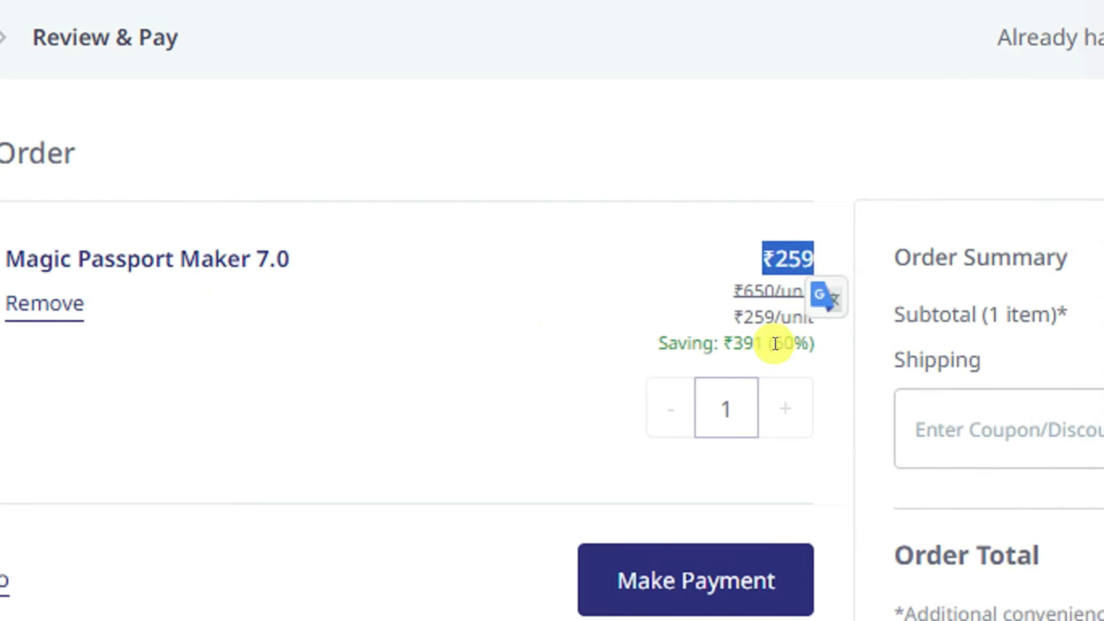
pyautogui.moveTo(775, 343); pyautogui.dragTo(771, 343)
pyautogui.tripleClick(799, 291)
pyautogui.click(814, 325)
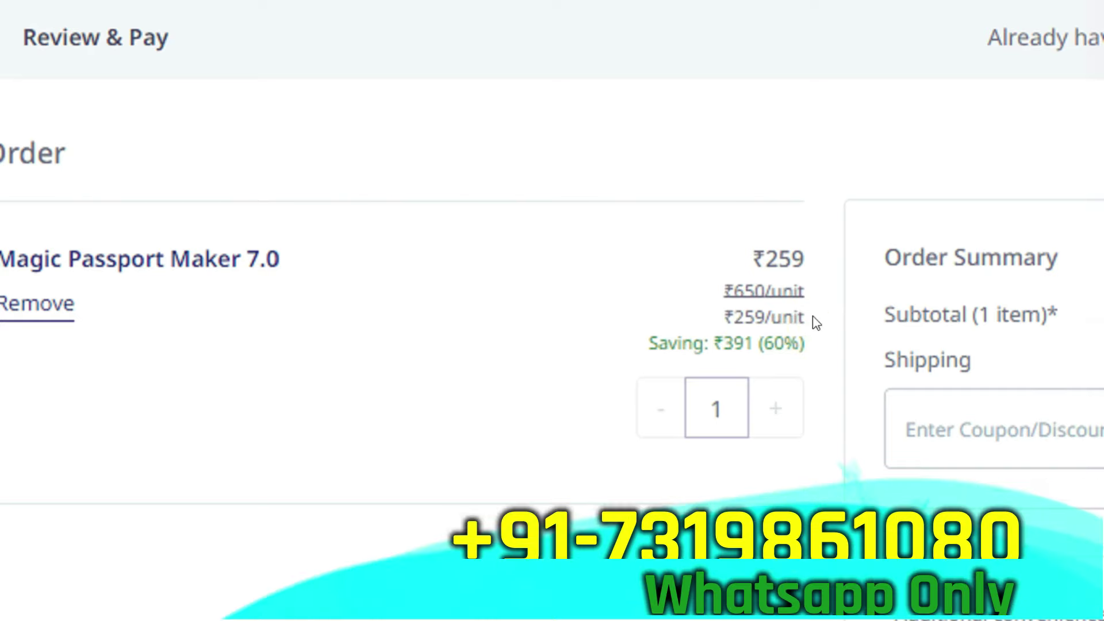
pyautogui.moveTo(812, 317); pyautogui.dragTo(725, 318)
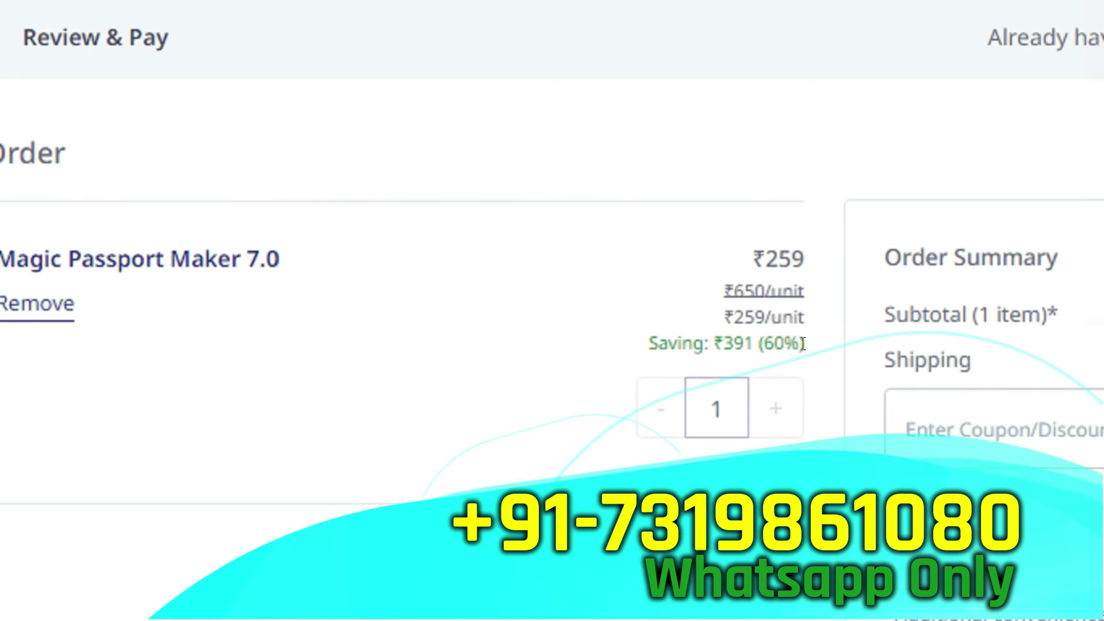
pyautogui.moveTo(802, 344); pyautogui.dragTo(755, 344)
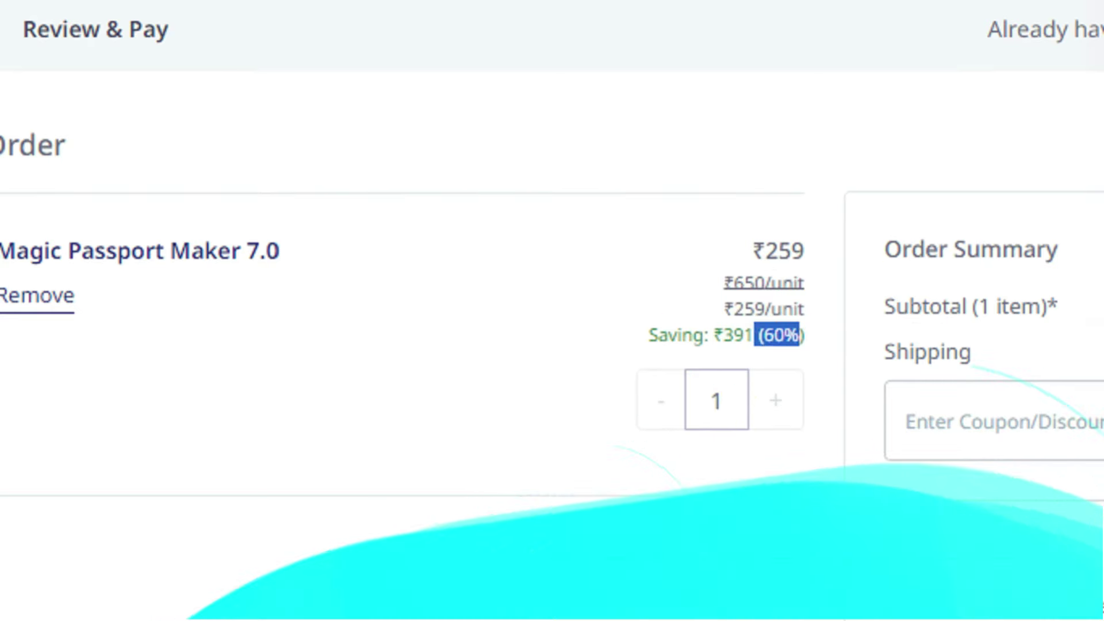
pyautogui.click(614, 442)
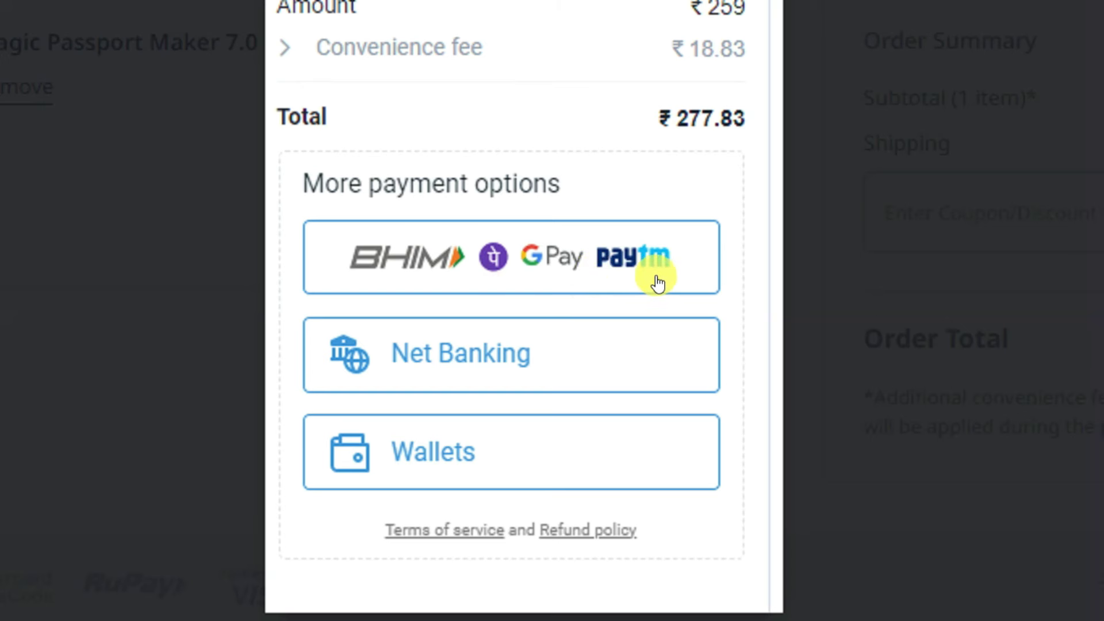
pyautogui.moveTo(725, 202)
pyautogui.mouseDown()
pyautogui.moveTo(610, 306)
pyautogui.moveTo(320, 304)
pyautogui.moveTo(419, 205)
pyautogui.moveTo(758, 206)
pyautogui.mouseUp()
pyautogui.press('e')
pyautogui.moveTo(725, 303)
pyautogui.mouseDown()
pyautogui.moveTo(631, 316)
pyautogui.moveTo(727, 310)
pyautogui.mouseUp()
pyautogui.press('e')
pyautogui.moveTo(727, 399)
pyautogui.mouseDown()
pyautogui.moveTo(742, 486)
pyautogui.moveTo(299, 484)
pyautogui.mouseUp()
pyautogui.moveTo(303, 418)
pyautogui.mouseDown()
pyautogui.moveTo(628, 397)
pyautogui.moveTo(727, 402)
pyautogui.mouseUp()
pyautogui.press('e')
pyautogui.moveTo(726, 198)
pyautogui.mouseDown()
pyautogui.moveTo(772, 386)
pyautogui.moveTo(451, 402)
pyautogui.moveTo(266, 370)
pyautogui.moveTo(451, 205)
pyautogui.moveTo(766, 210)
pyautogui.moveTo(562, 308)
pyautogui.moveTo(308, 291)
pyautogui.moveTo(460, 196)
pyautogui.moveTo(730, 198)
pyautogui.mouseUp()
pyautogui.press('e')
pyautogui.press('e')
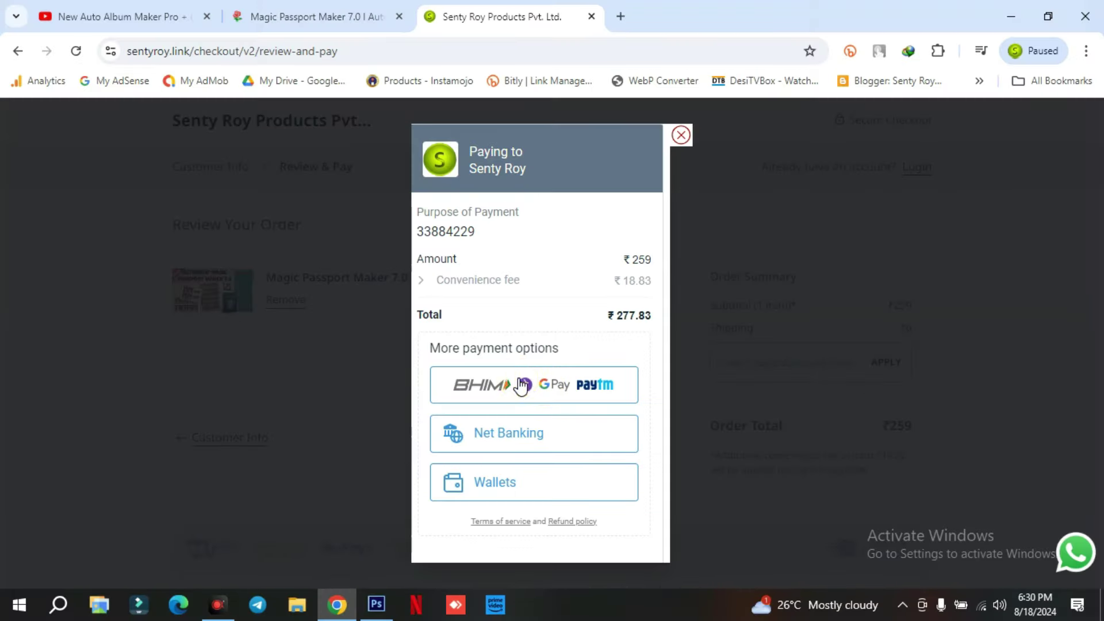
pyautogui.click(514, 384)
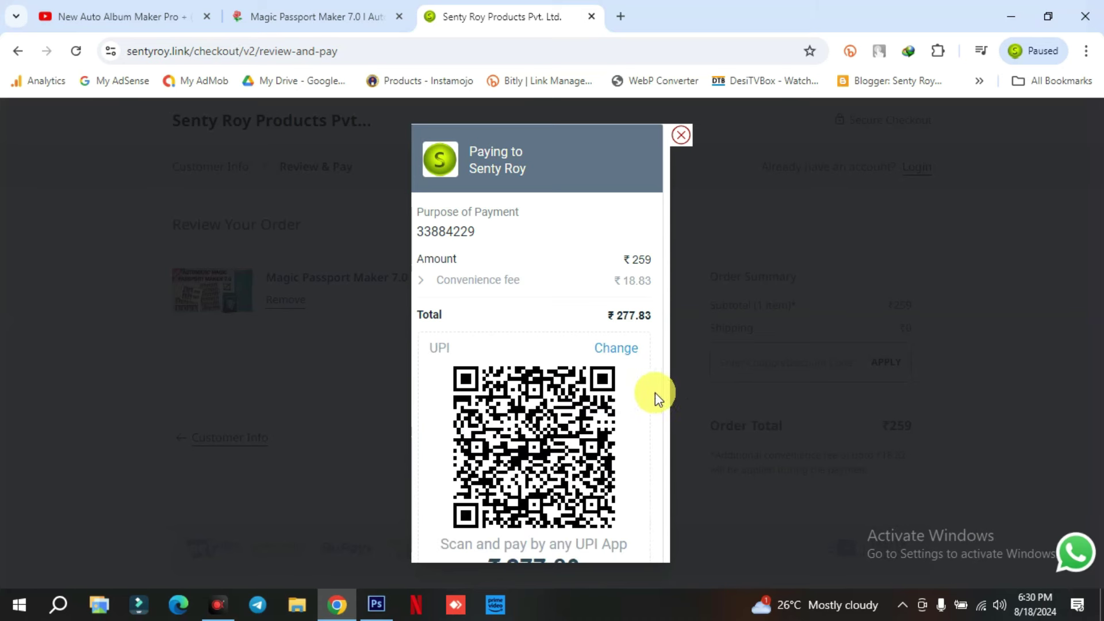
pyautogui.scroll(-1, 642, 418)
pyautogui.scroll(-1, 640, 419)
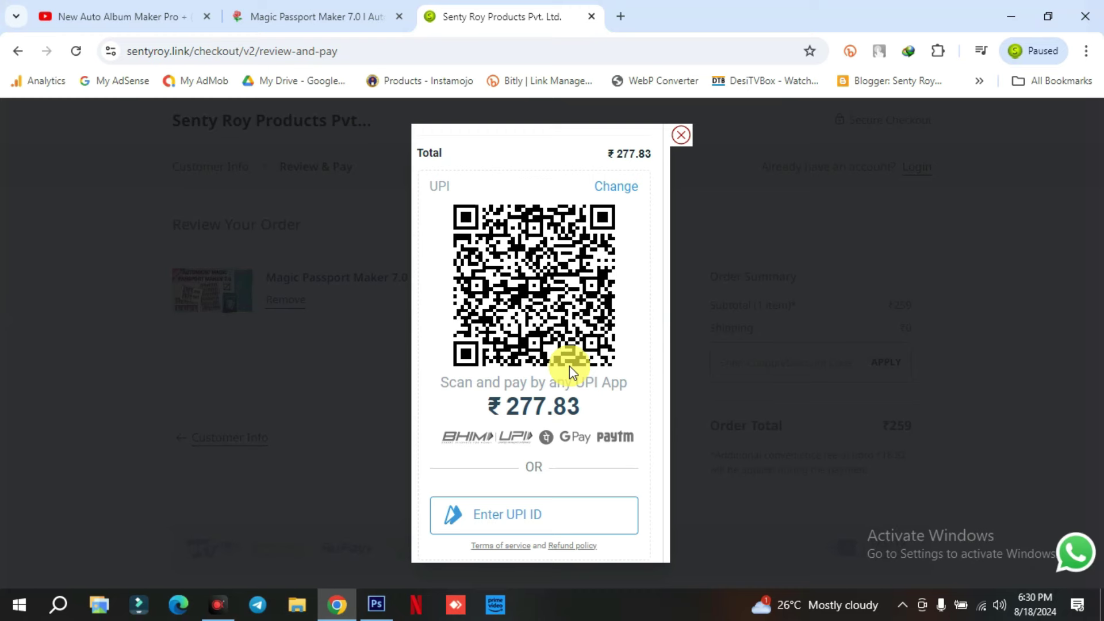
pyautogui.click(681, 135)
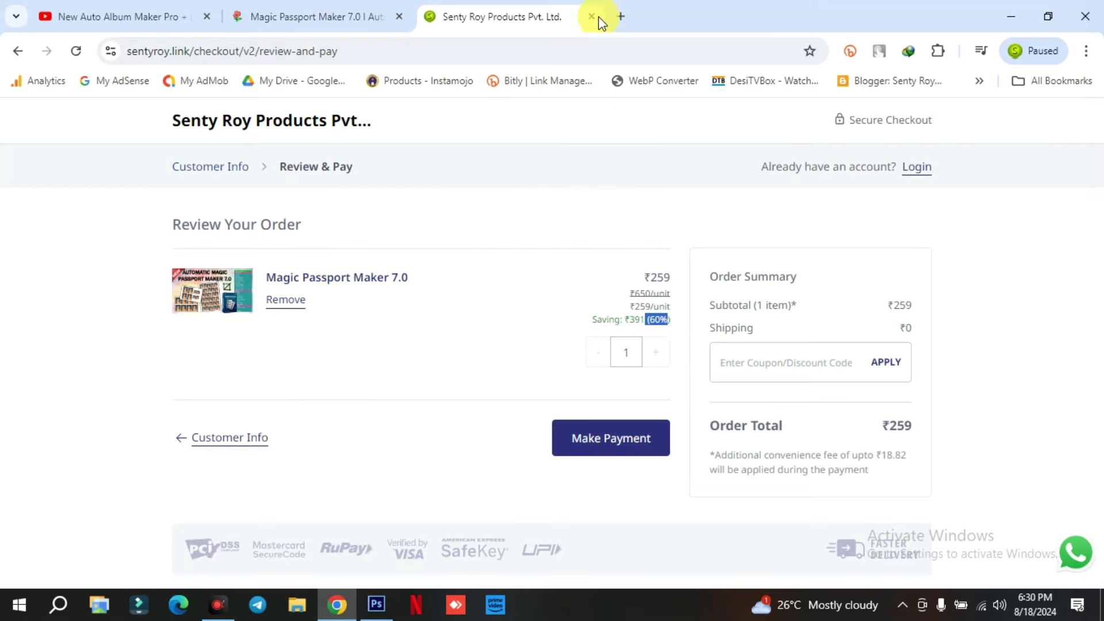
# - Minimize Chrome to reveal the Windows desktop
pyautogui.click(1010, 17)
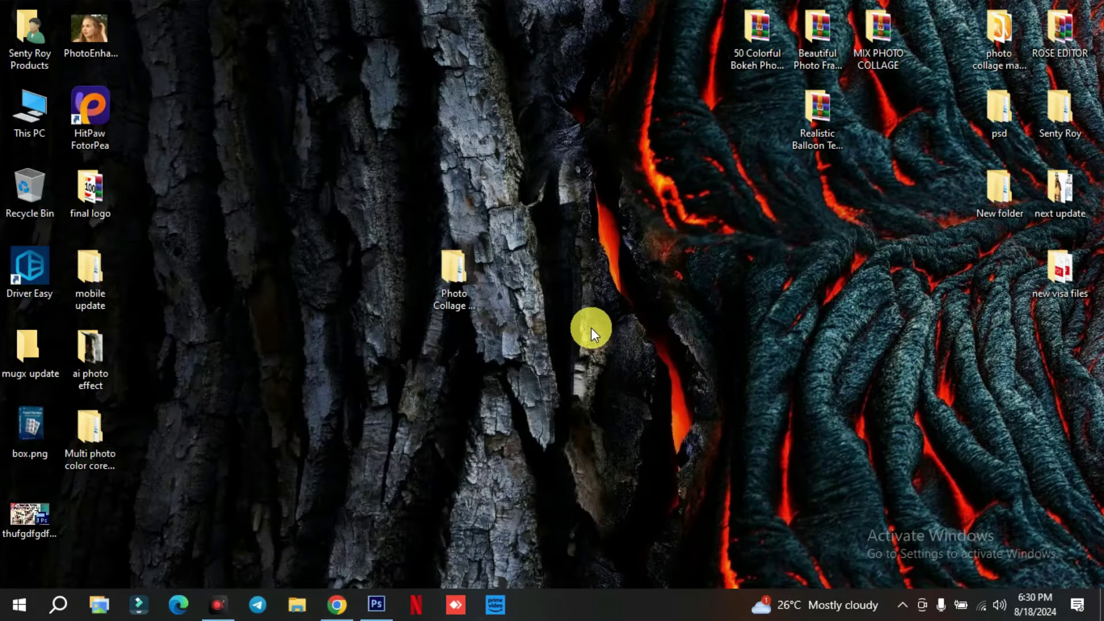